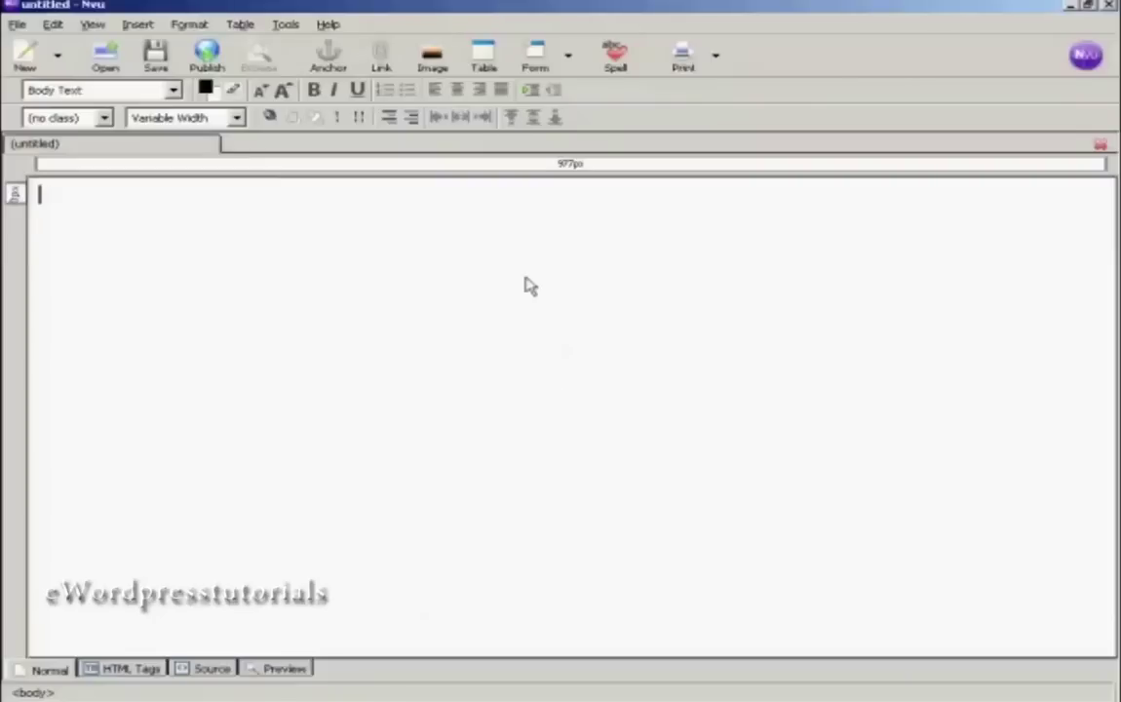
Step: Insert a table with two rows and three columns and set its table alignment to Center
click(484, 58)
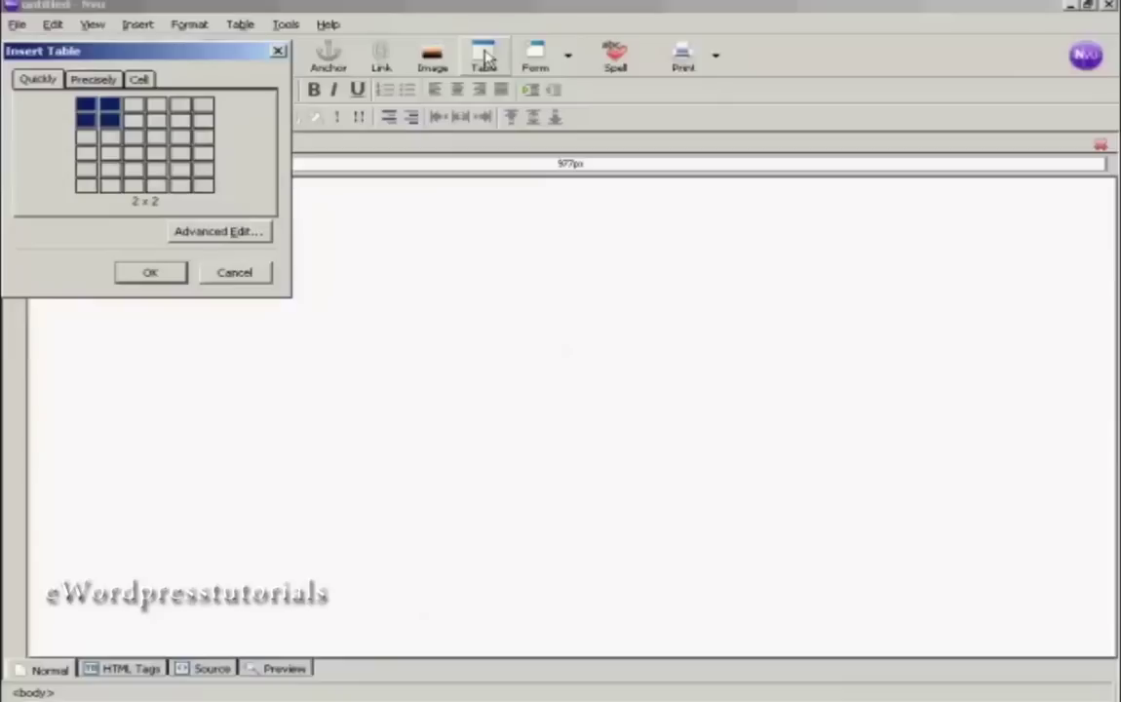
click(133, 130)
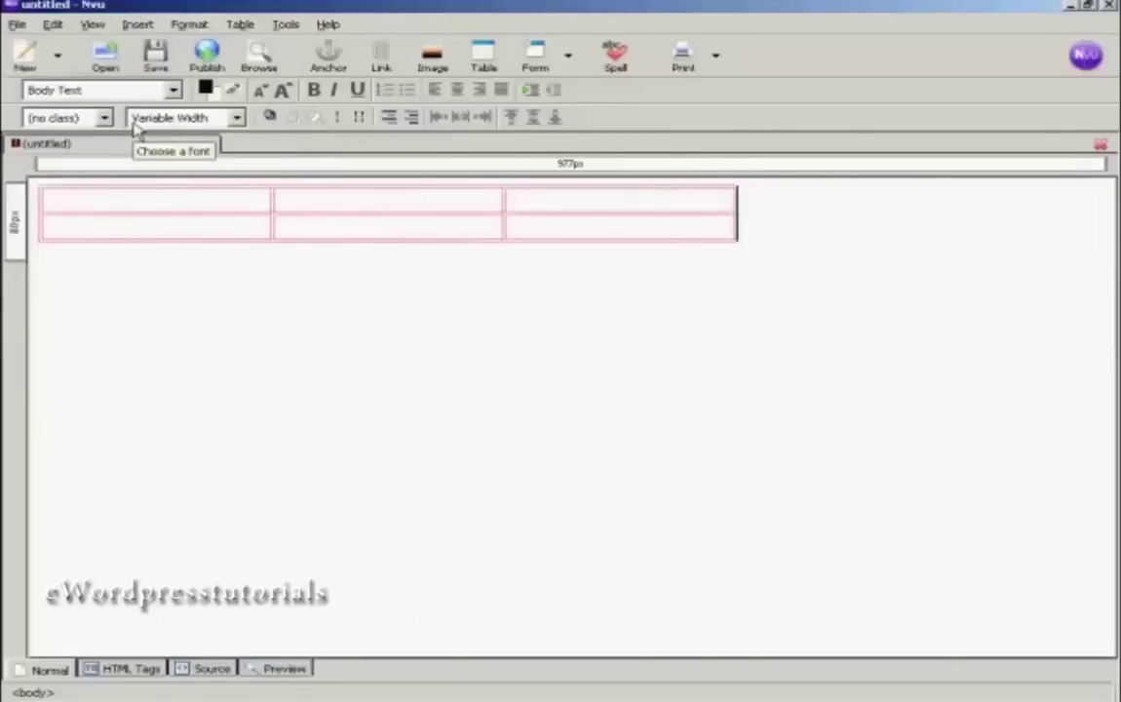
click(46, 196)
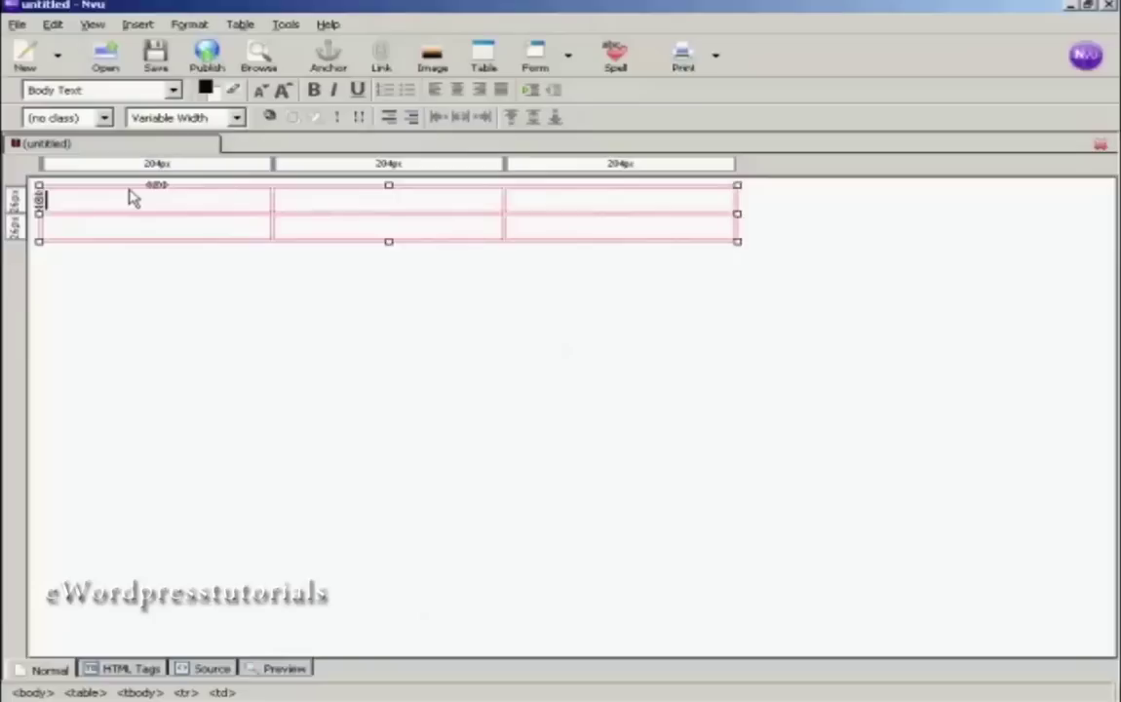
click(239, 26)
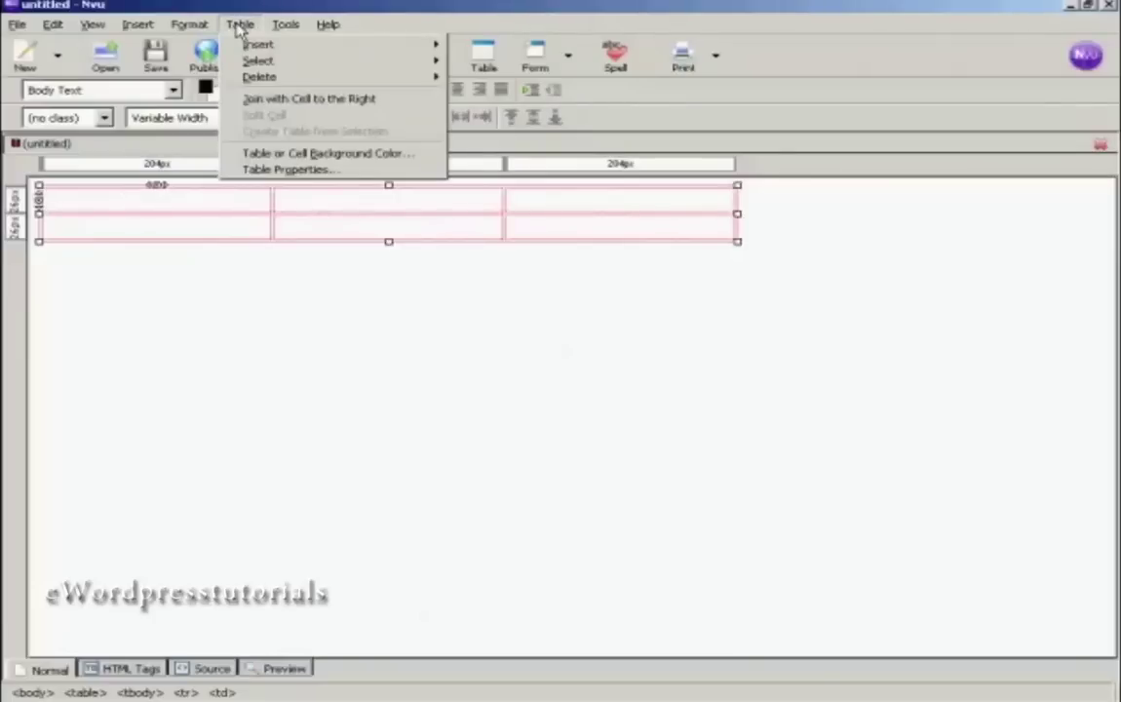
click(295, 173)
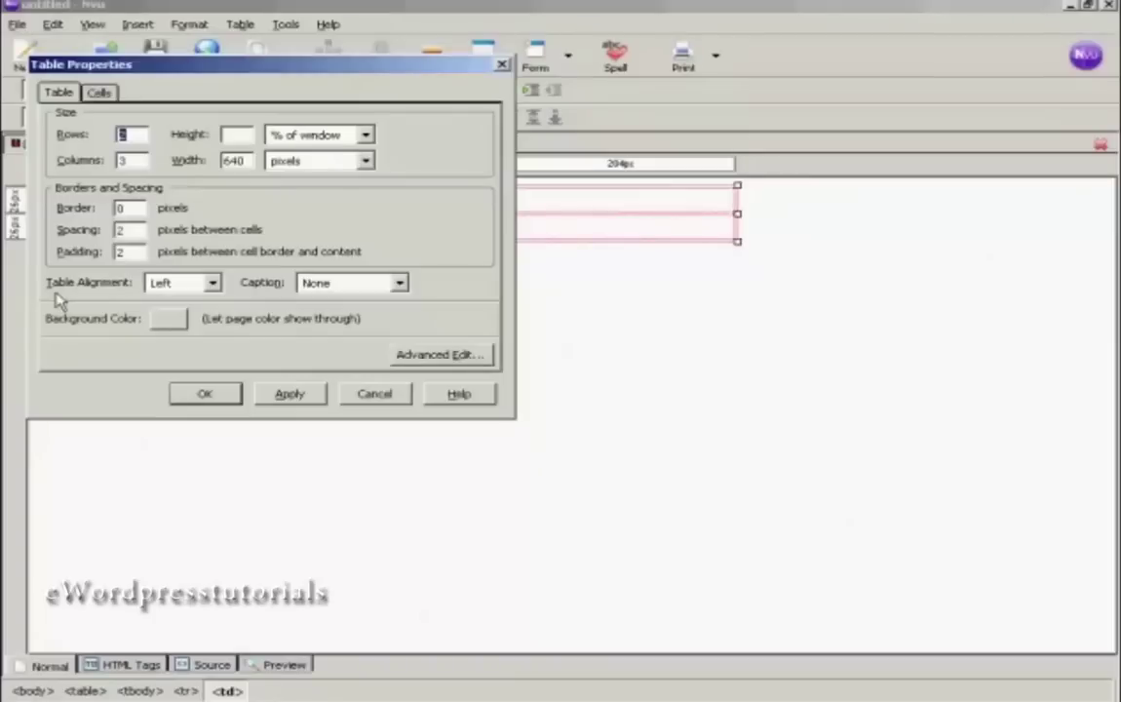
click(212, 282)
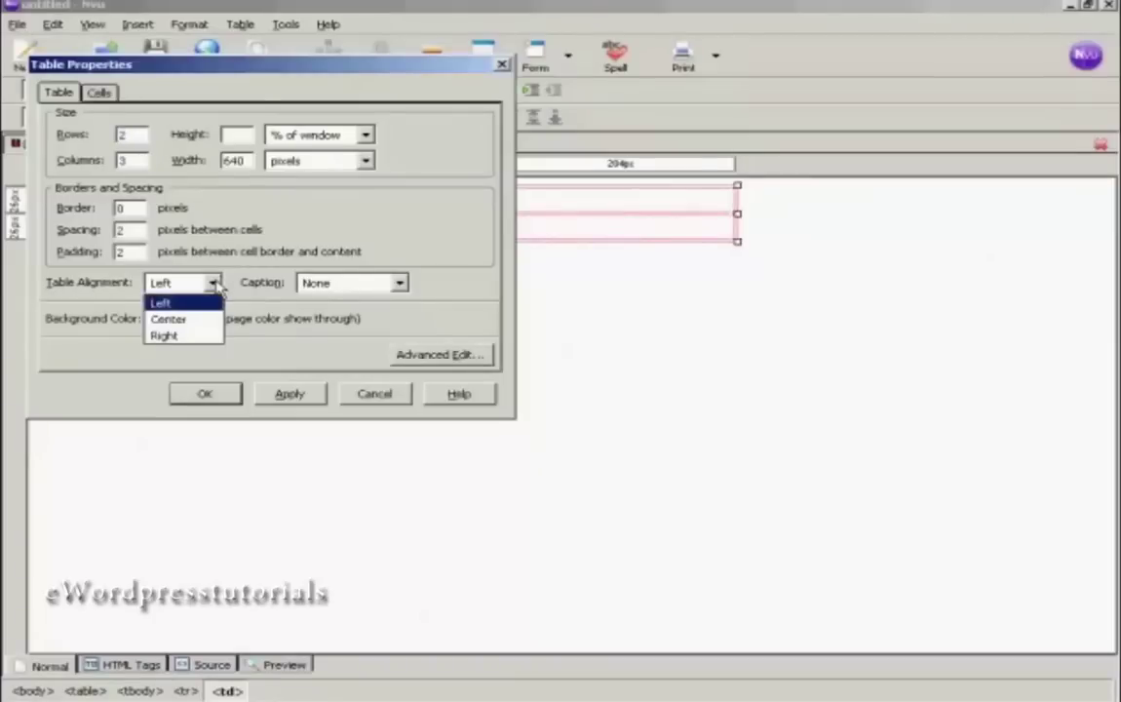
click(173, 320)
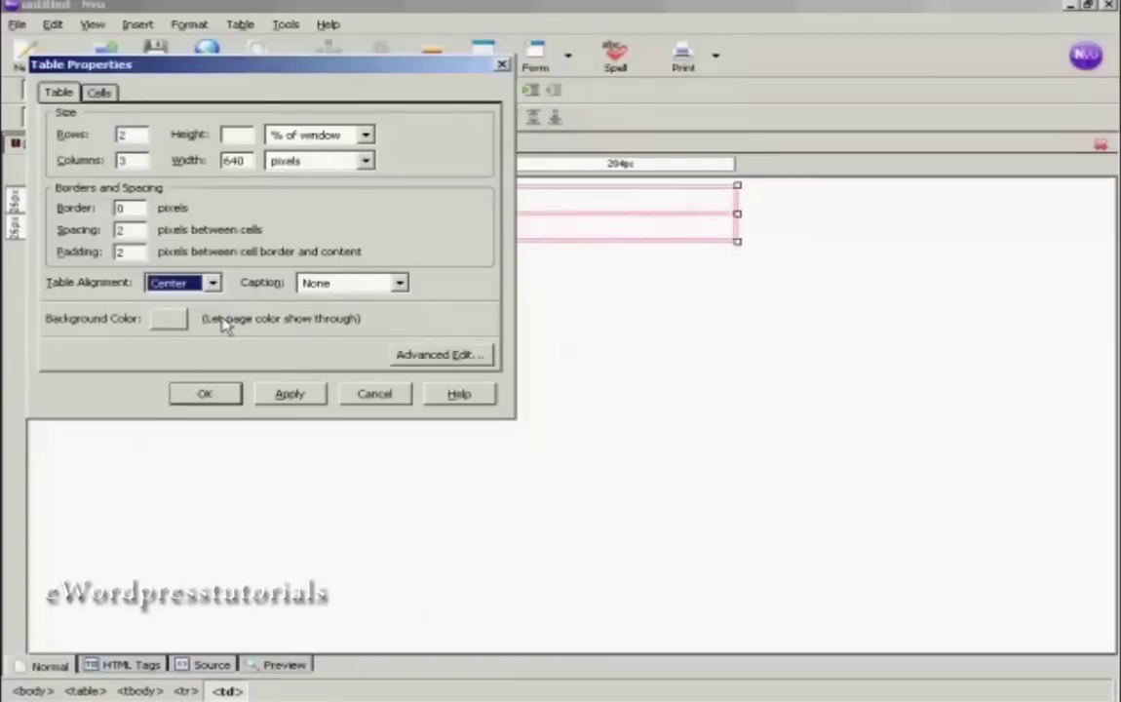
click(293, 398)
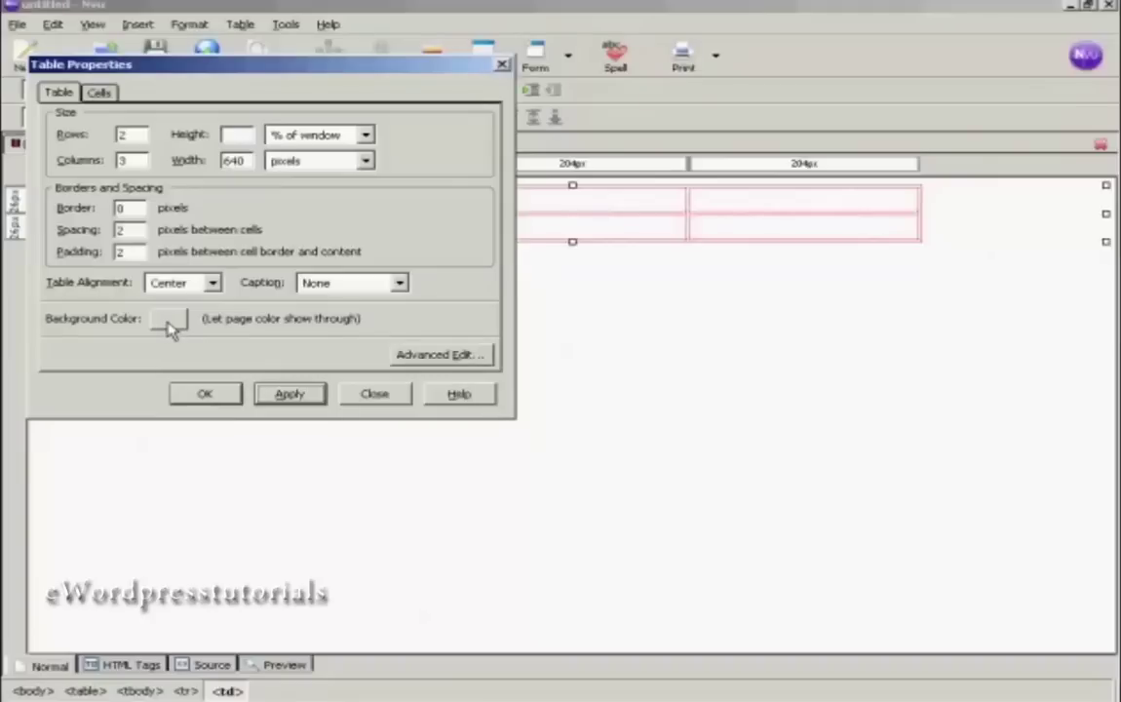
click(208, 398)
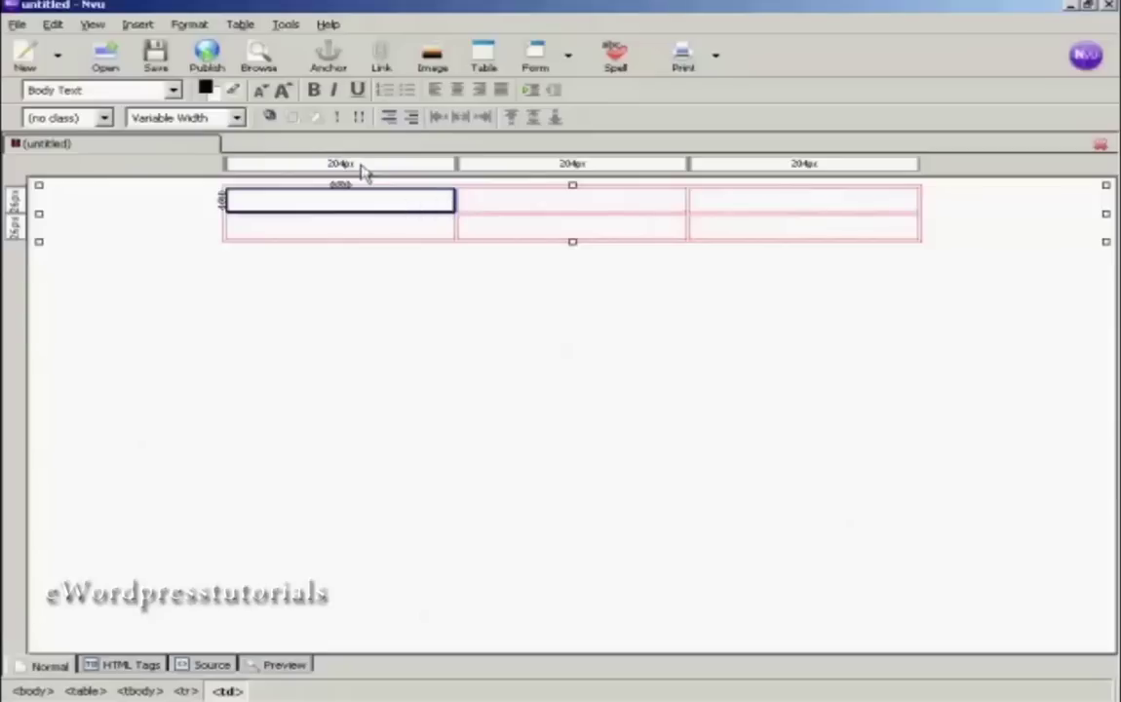
Step: Join the three cells of the table's first row into a single cell
click(237, 27)
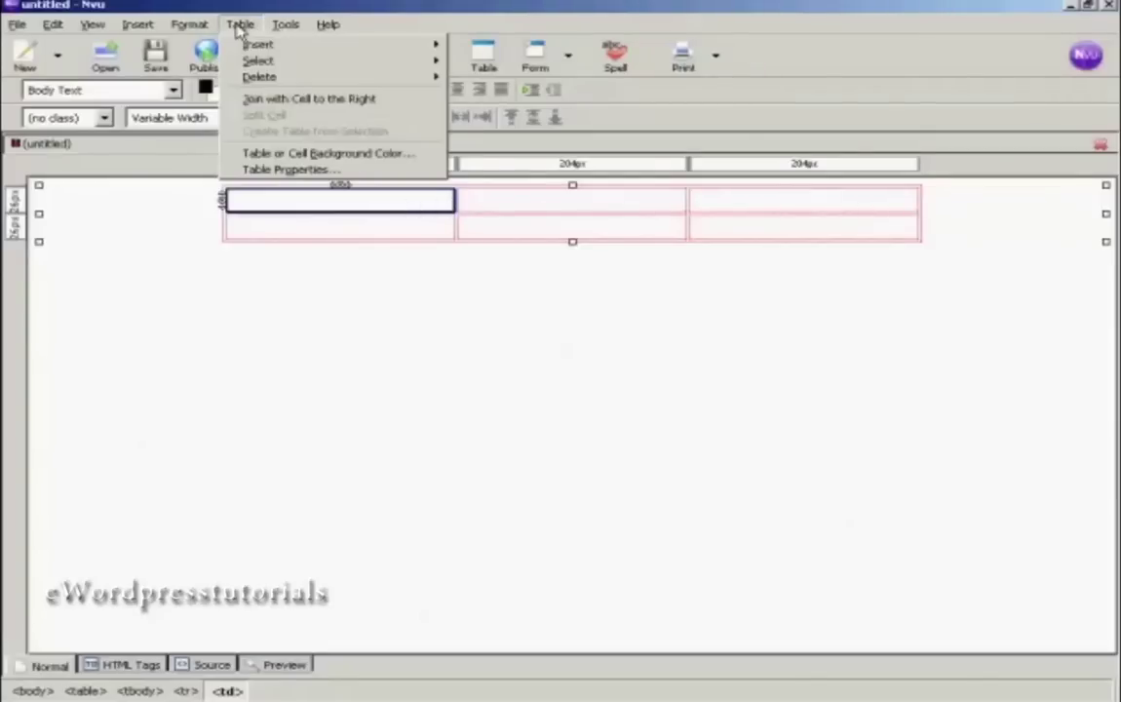
mouse_move(257, 65)
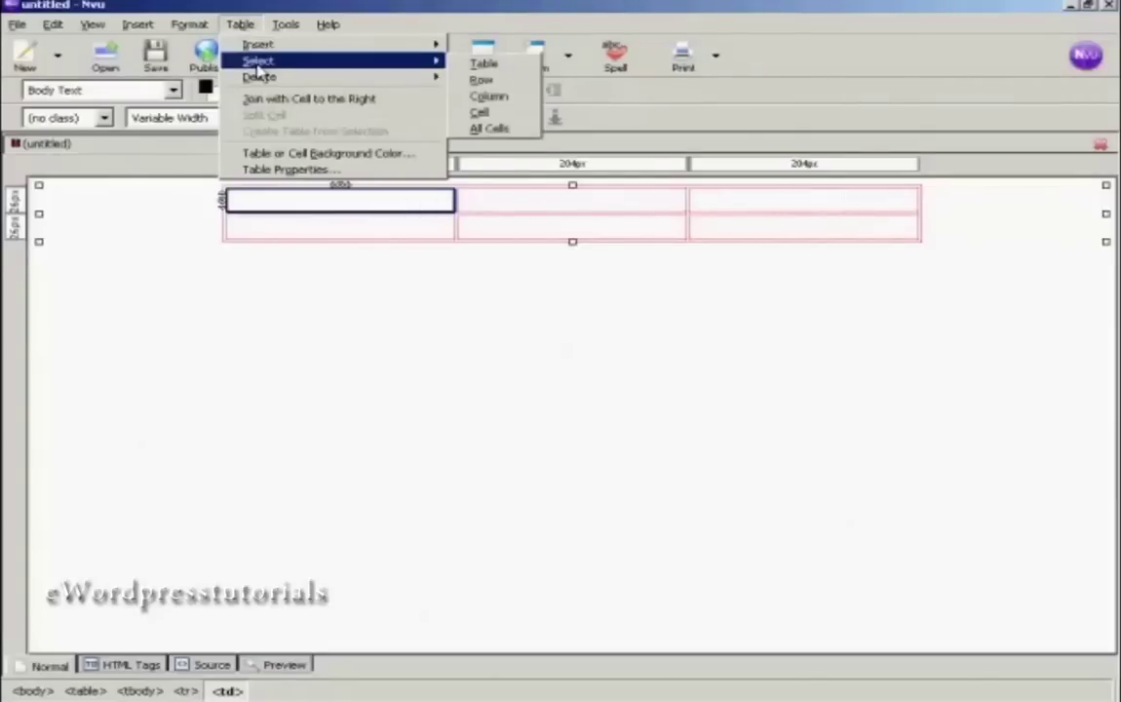
click(481, 80)
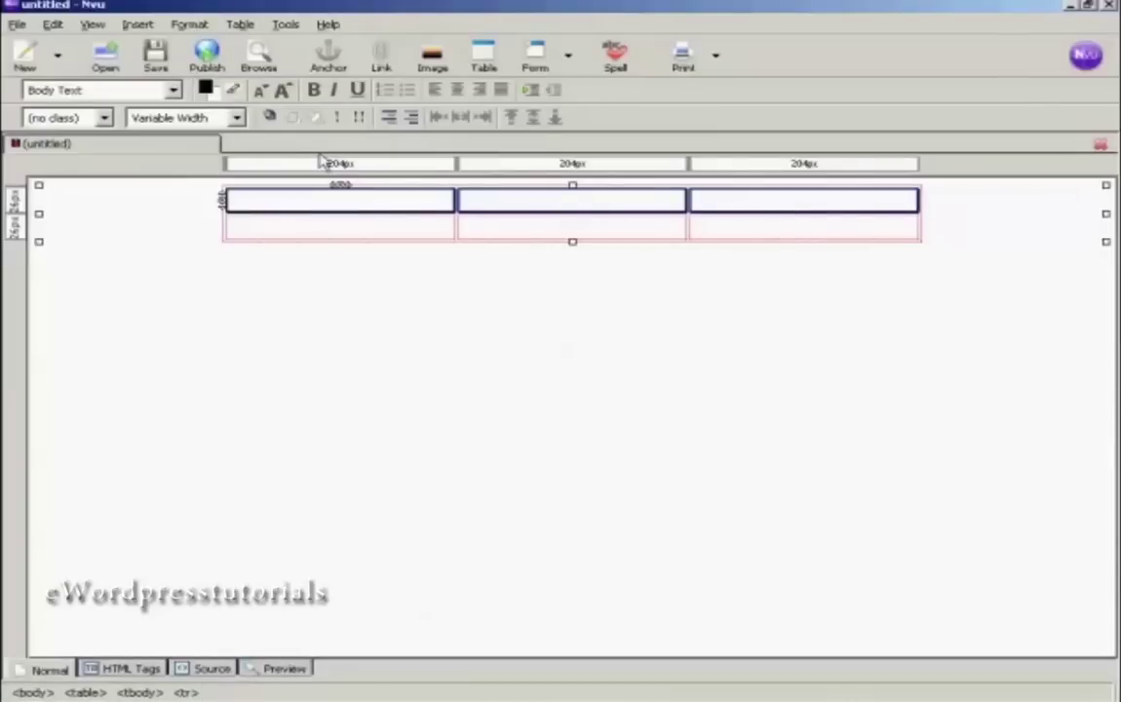
click(242, 26)
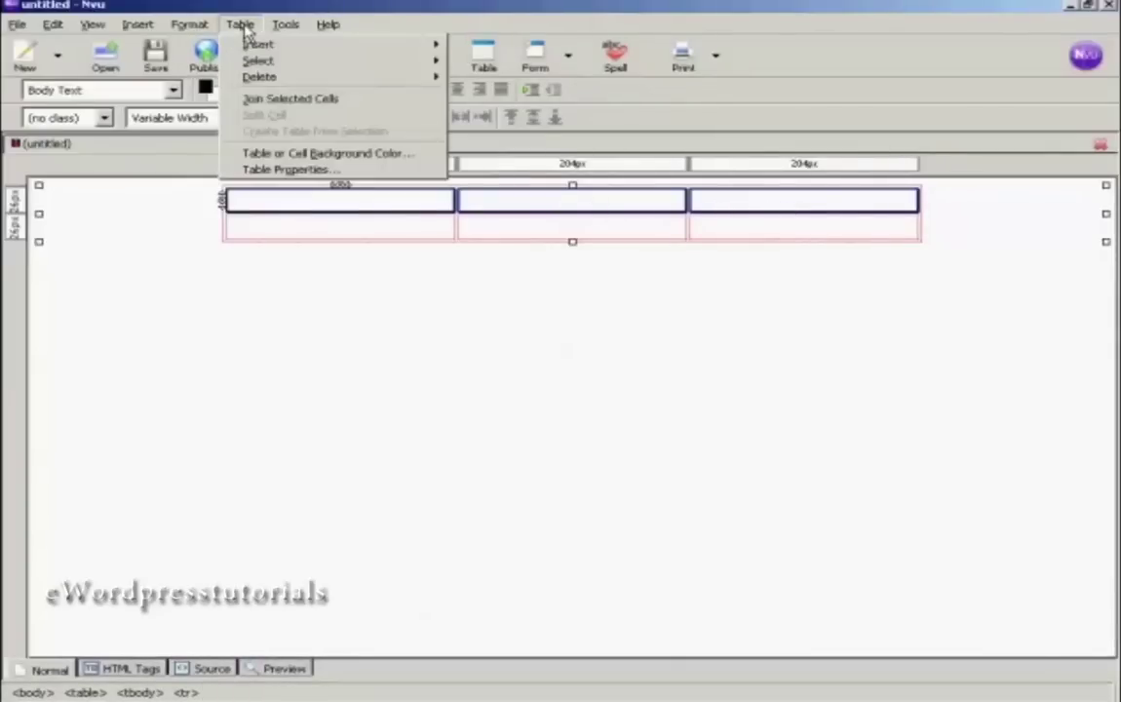
click(308, 101)
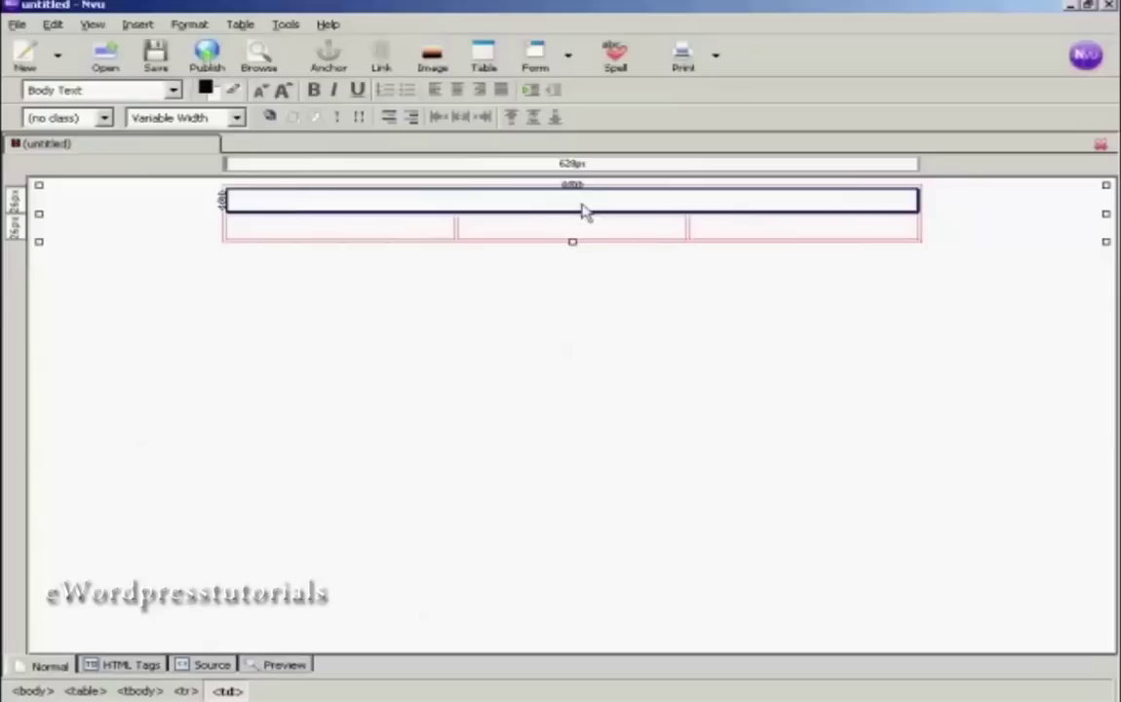
click(390, 227)
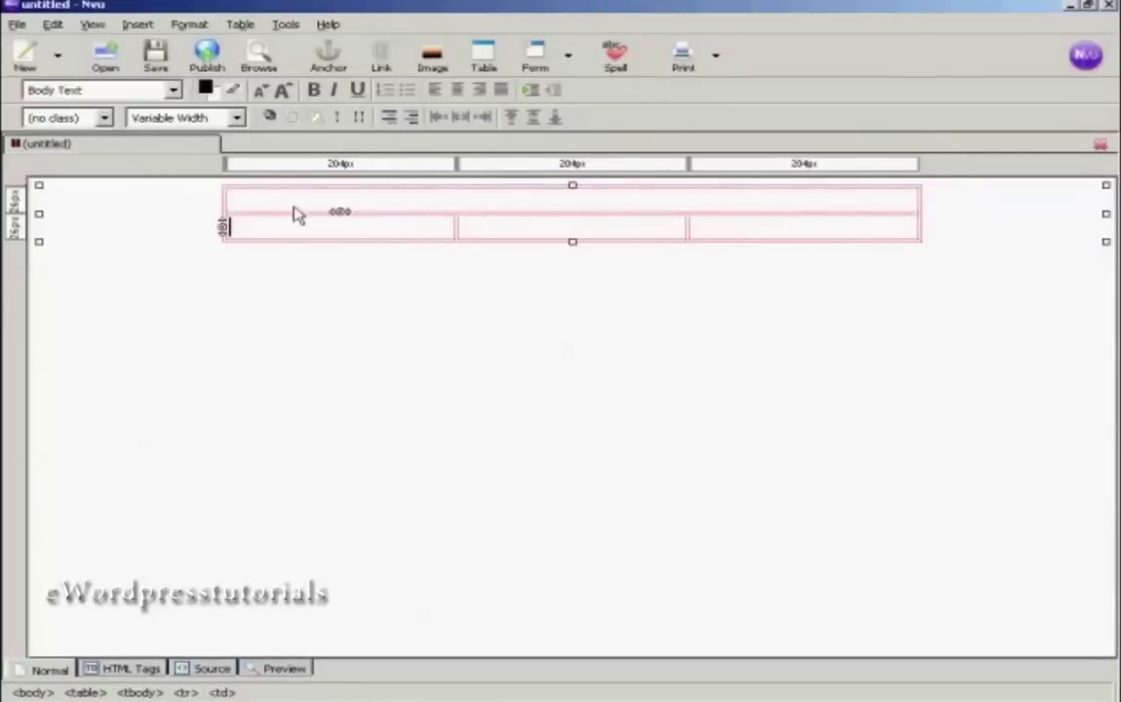
Step: Enter the centered Heading 1 headline "Download Our FREE Report Today and Discover an Amazing Benefit!" in the joined top cell
click(419, 209)
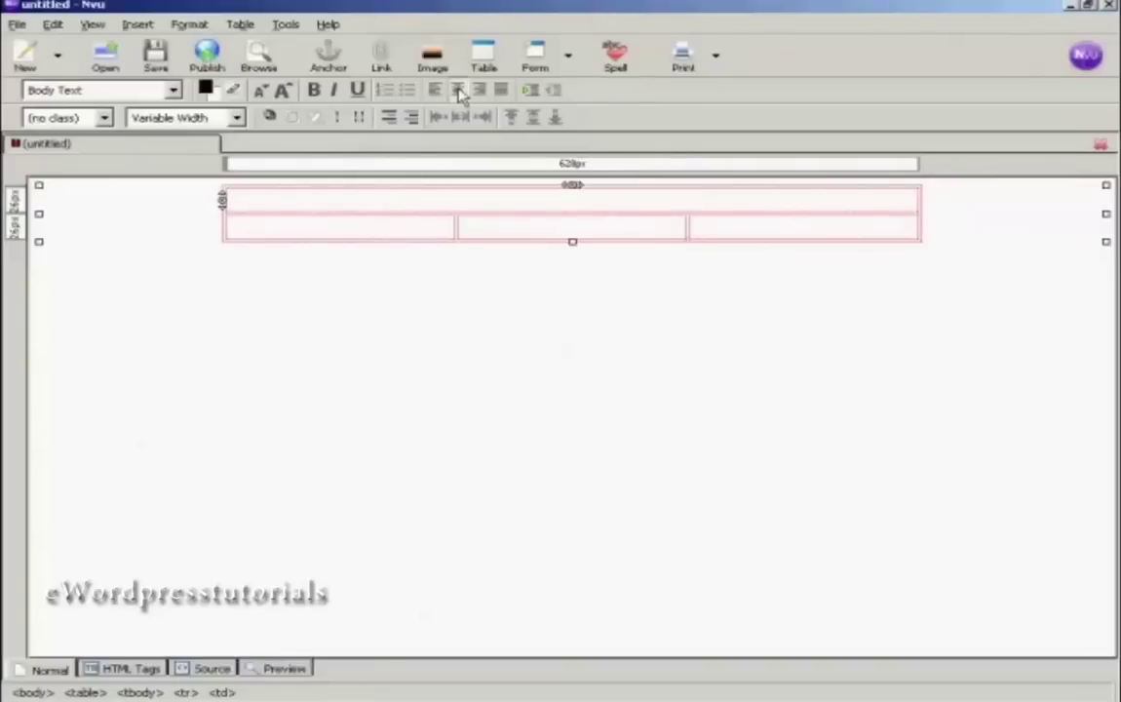
click(173, 91)
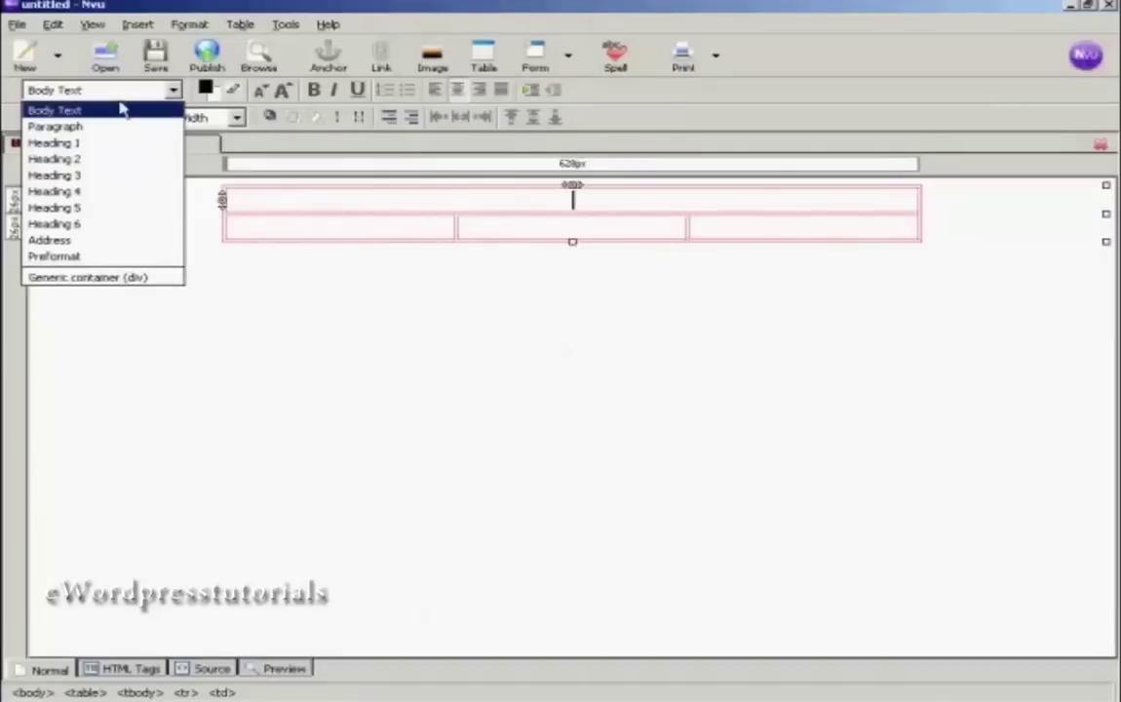
click(64, 144)
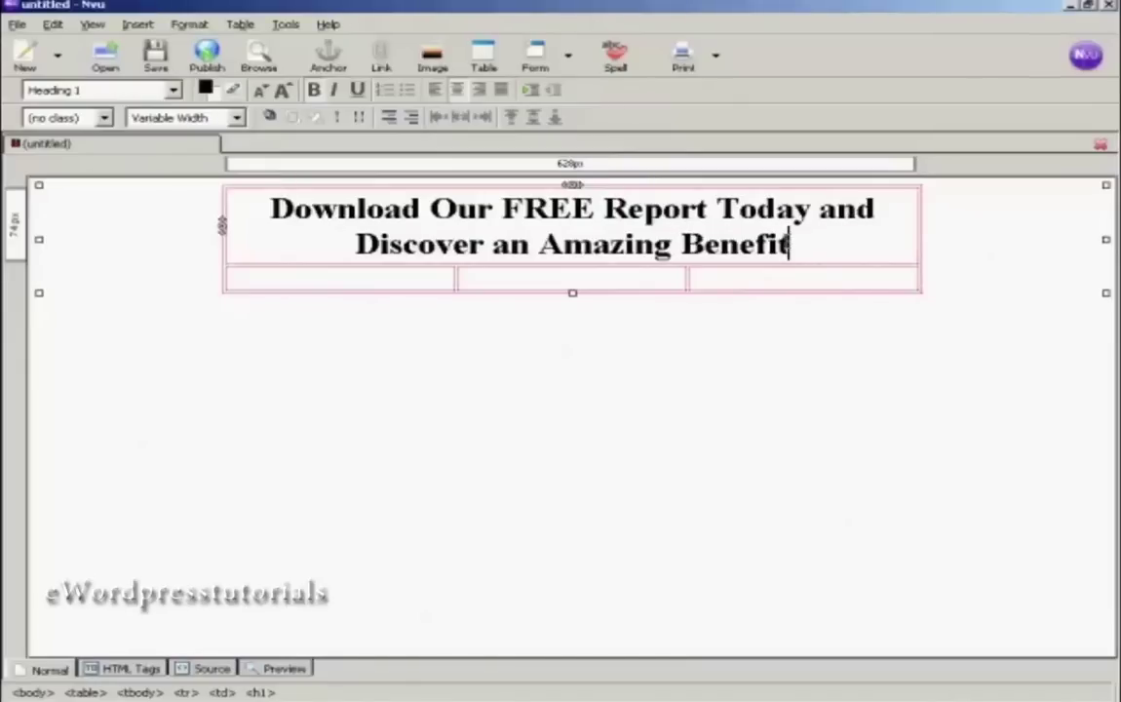
text(!)
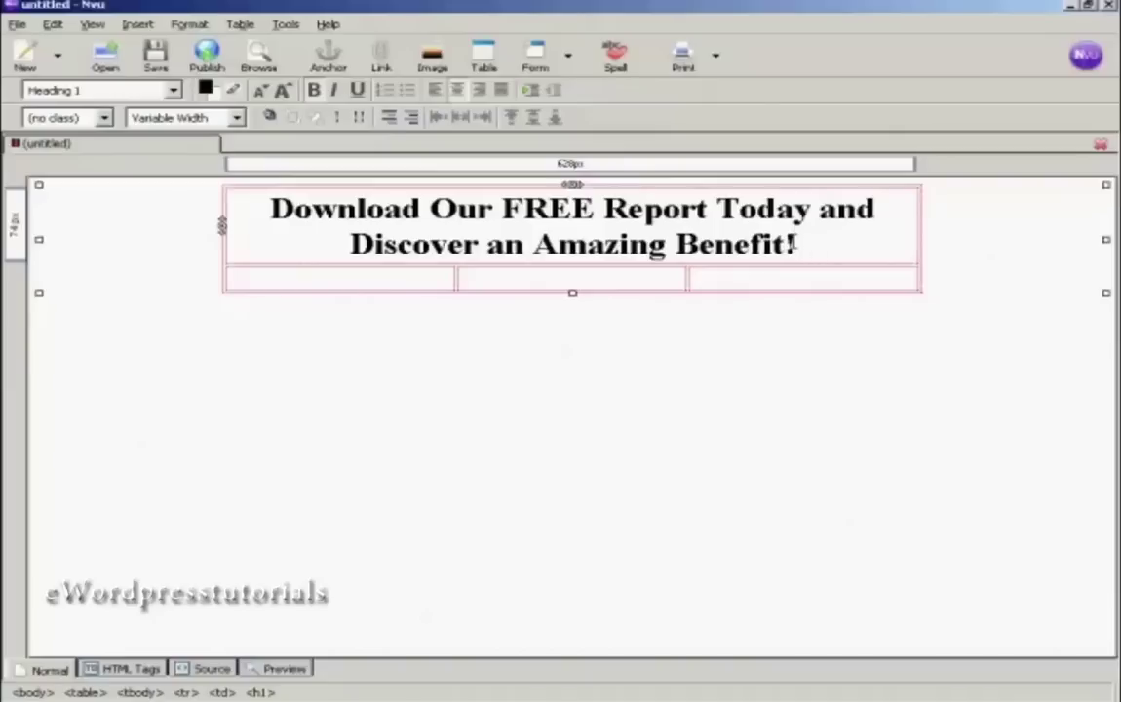
Step: Change the font of the whole headline to Verdana
drag(793, 244, 263, 210)
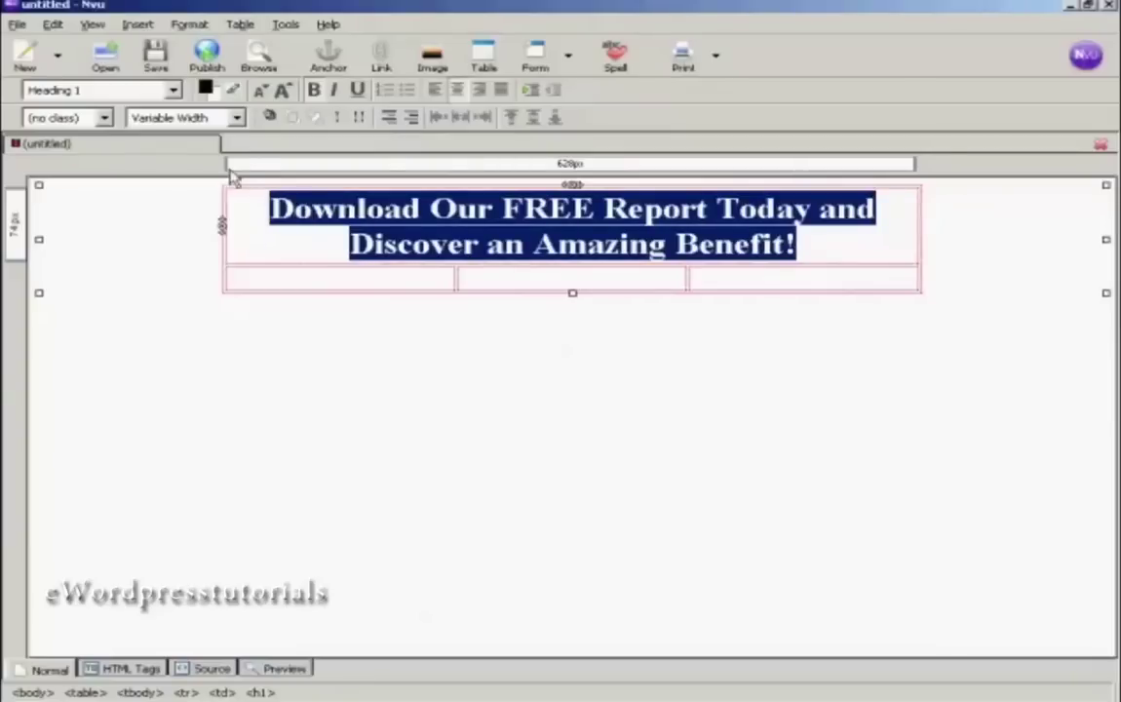
click(190, 26)
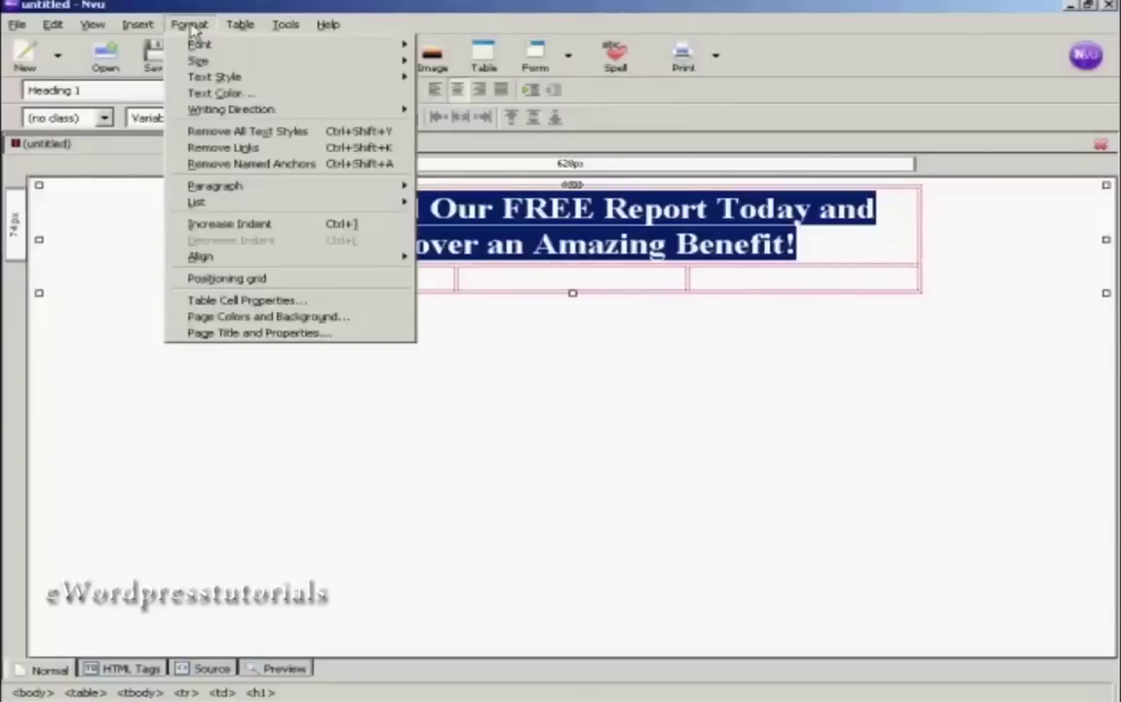
click(200, 46)
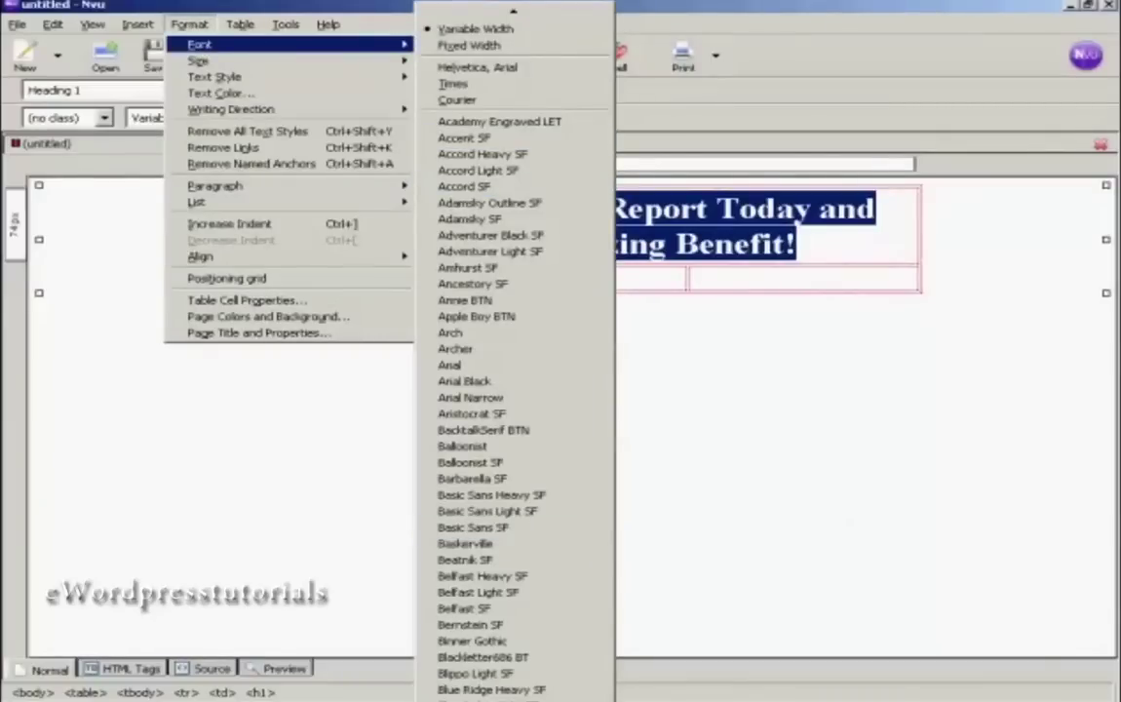
scroll(514, 390, down, 5)
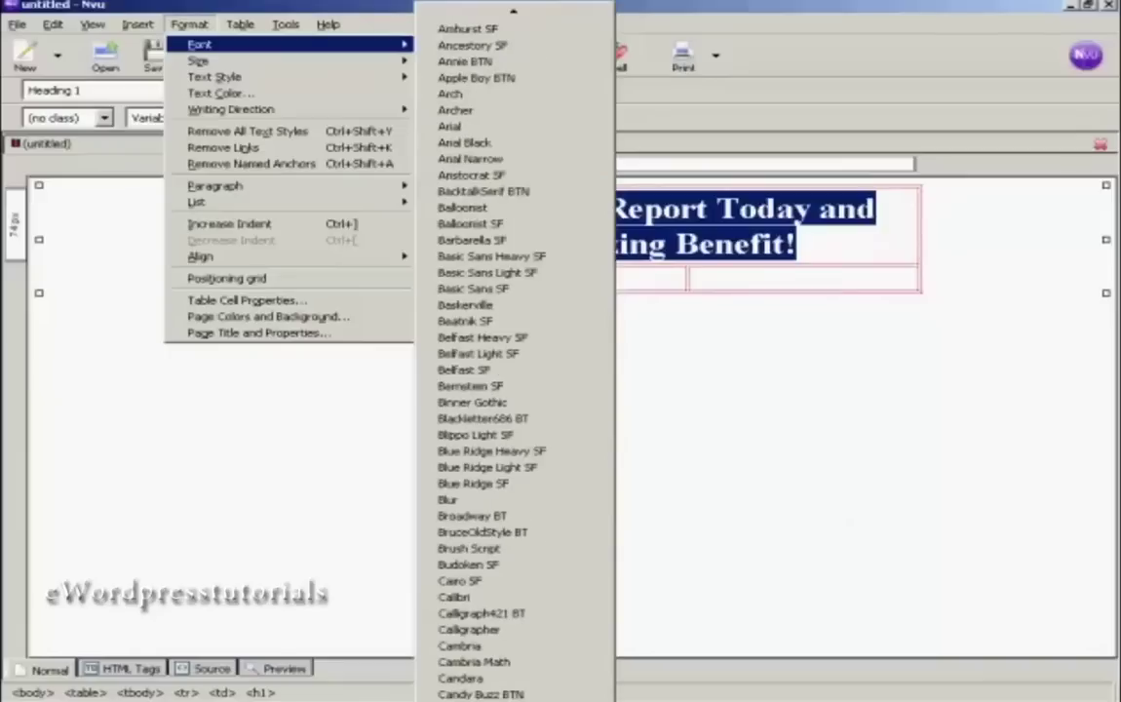
scroll(513, 390, down, 4)
scroll(514, 390, down, 7)
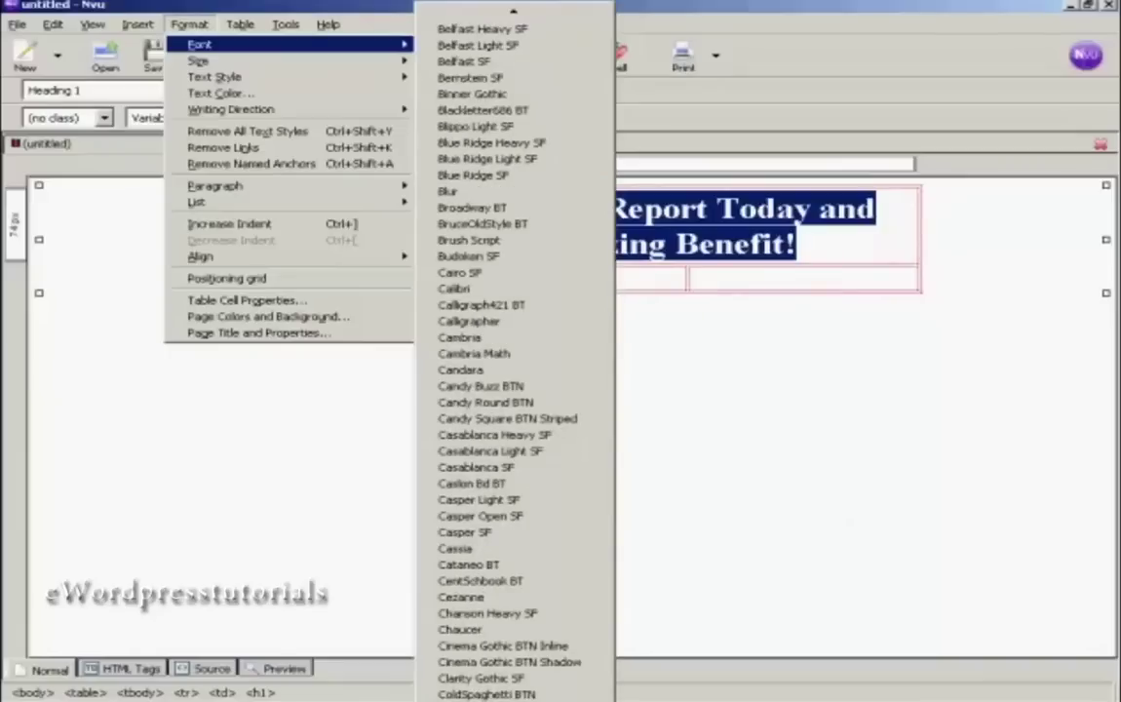
scroll(513, 390, down, 6)
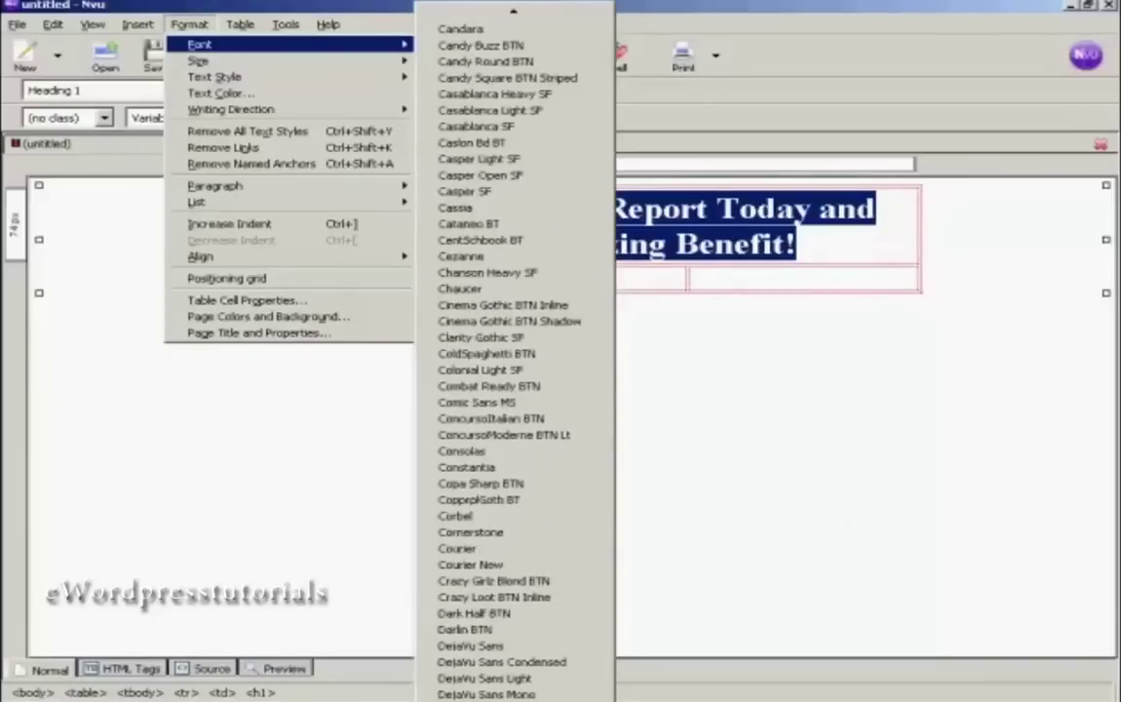
scroll(514, 390, down, 6)
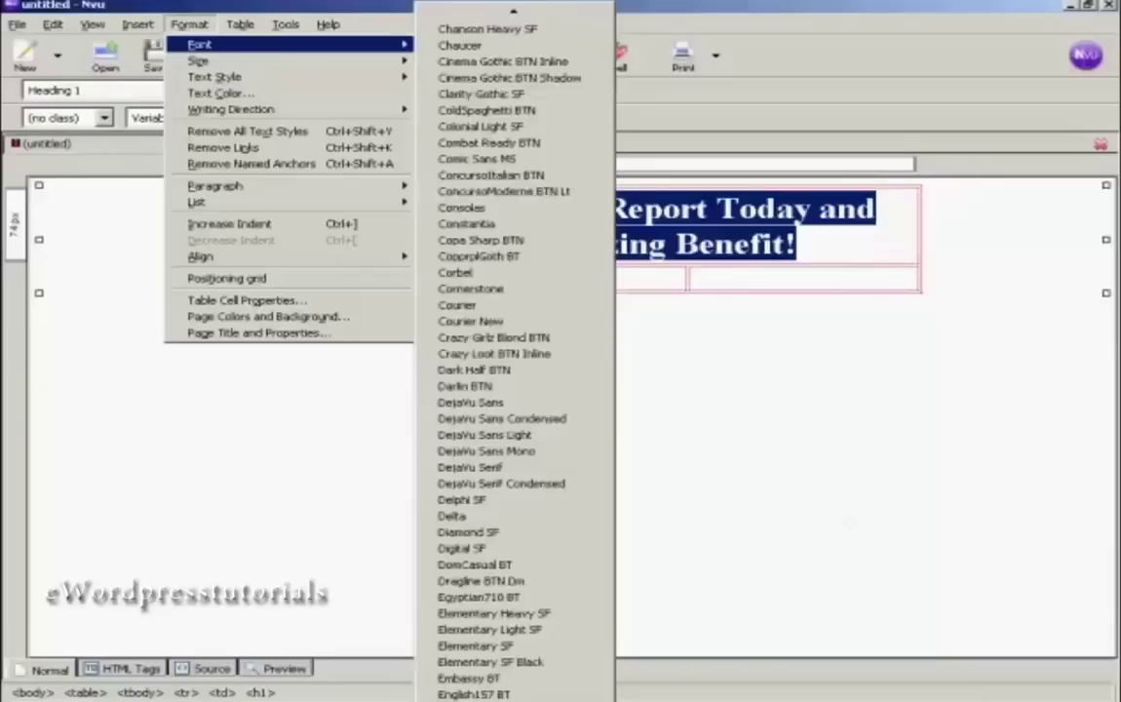
scroll(513, 389, down, 5)
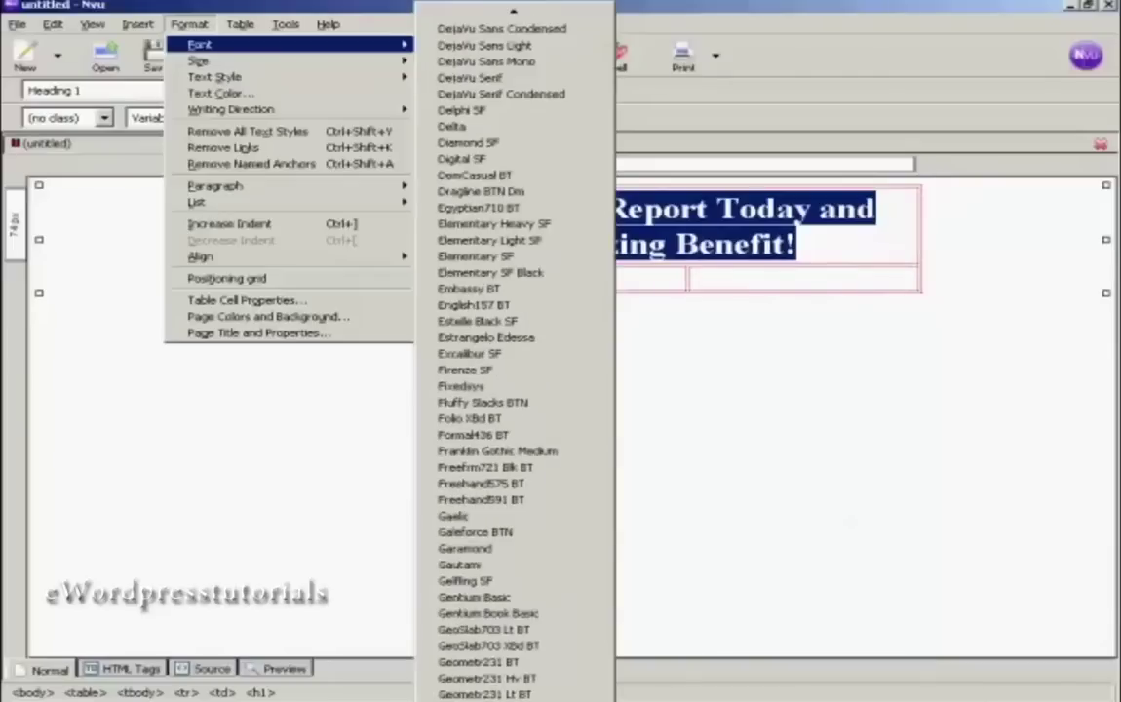
scroll(513, 390, down, 13)
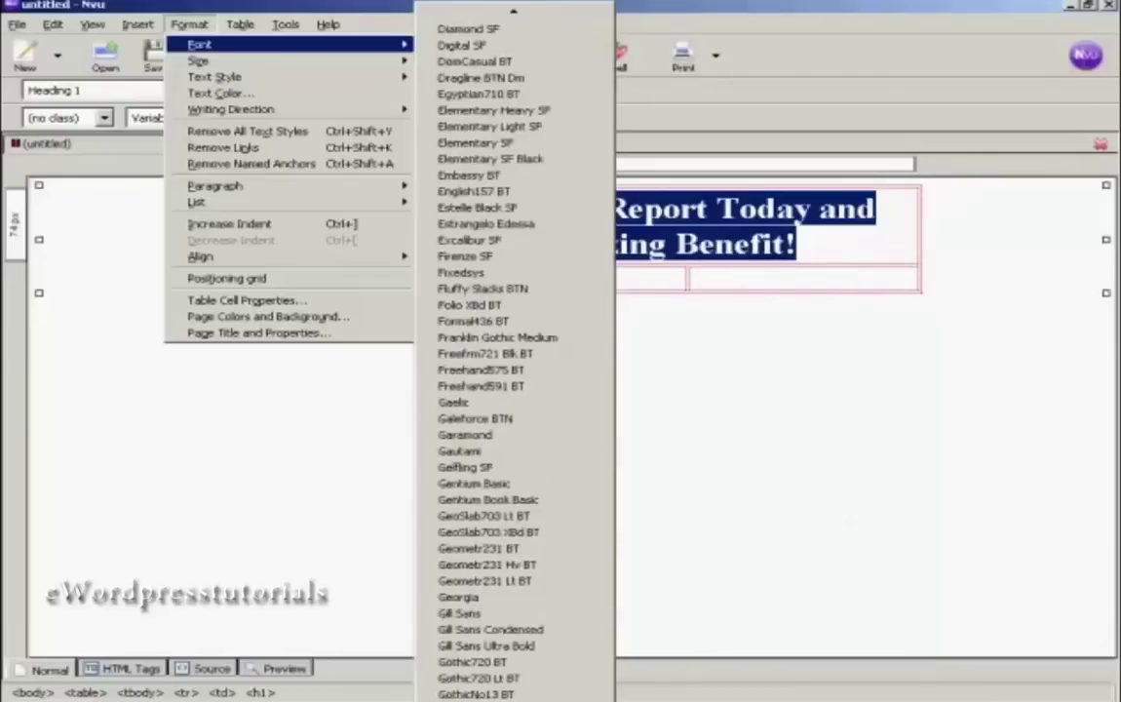
scroll(509, 296, down, 20)
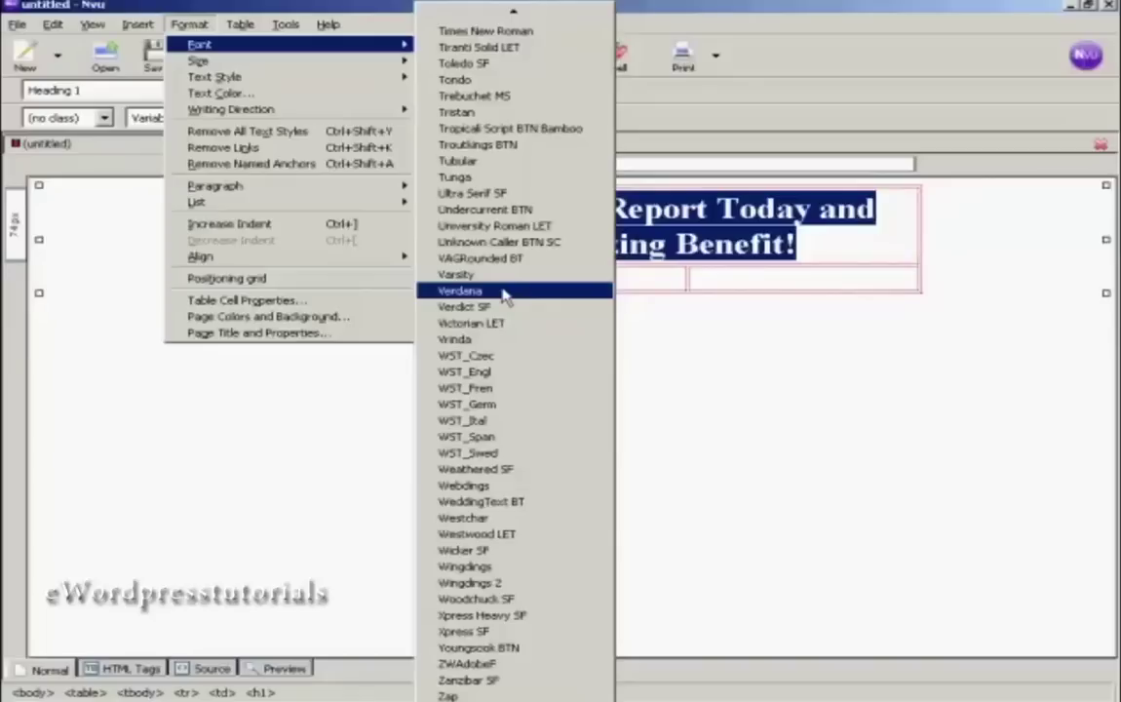
click(504, 293)
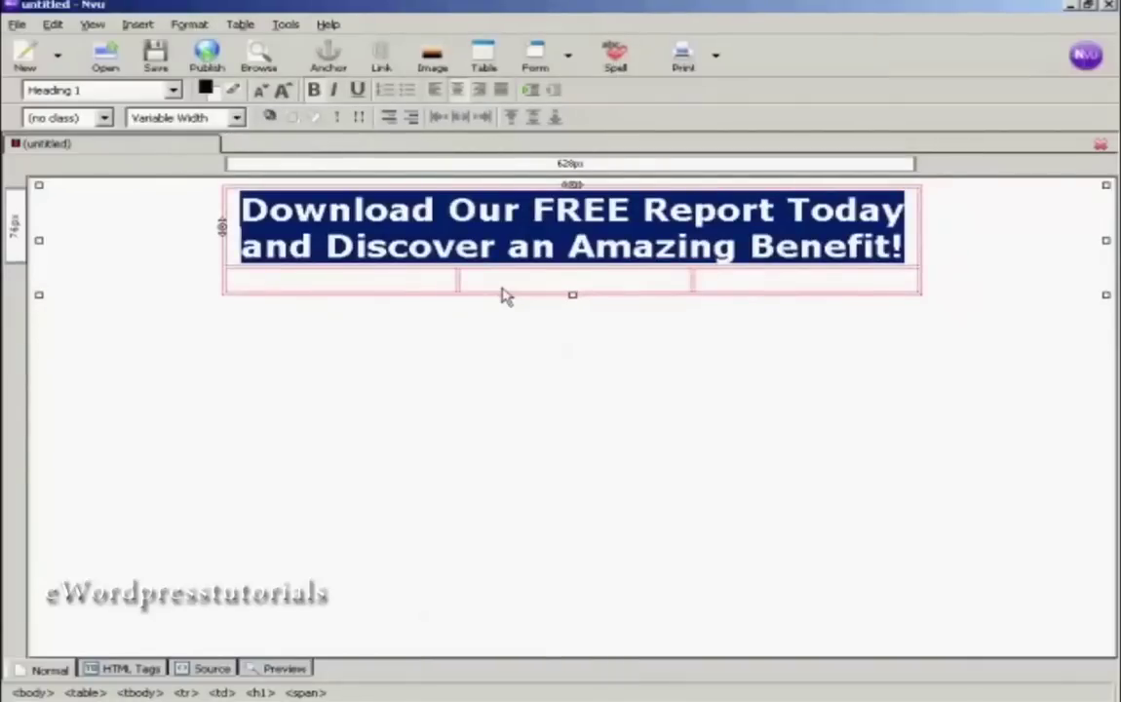
Step: Color the headline text dark red (#990000) using the last-picked color
click(207, 89)
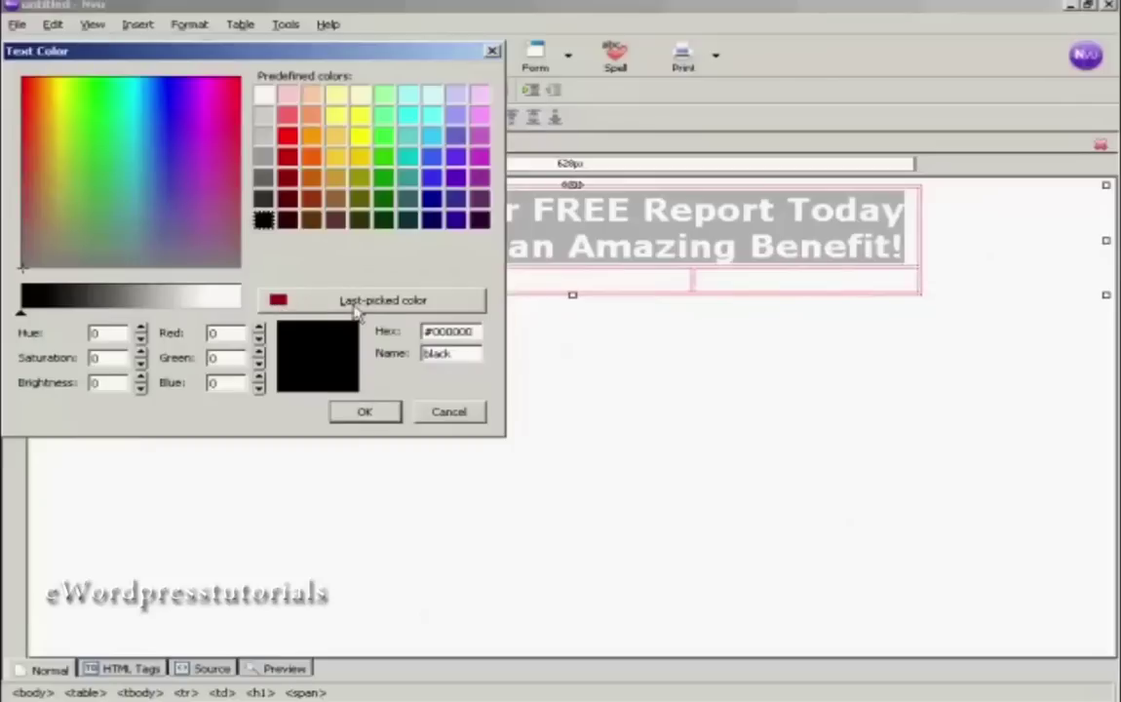
click(385, 303)
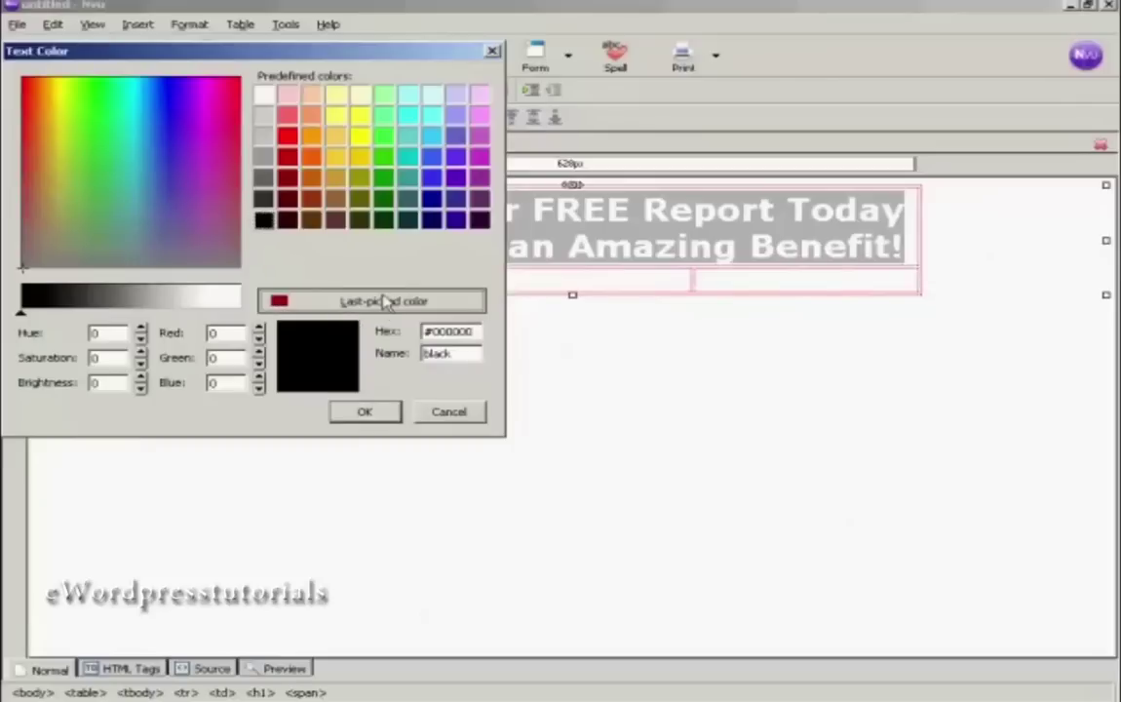
click(385, 303)
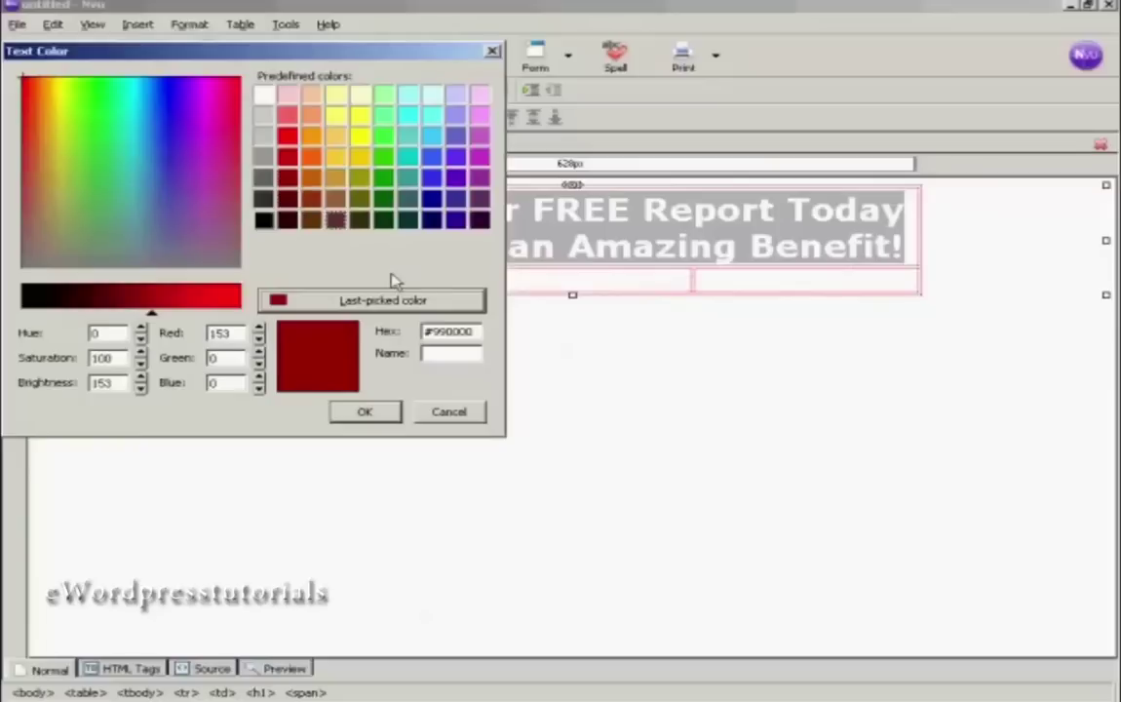
click(368, 414)
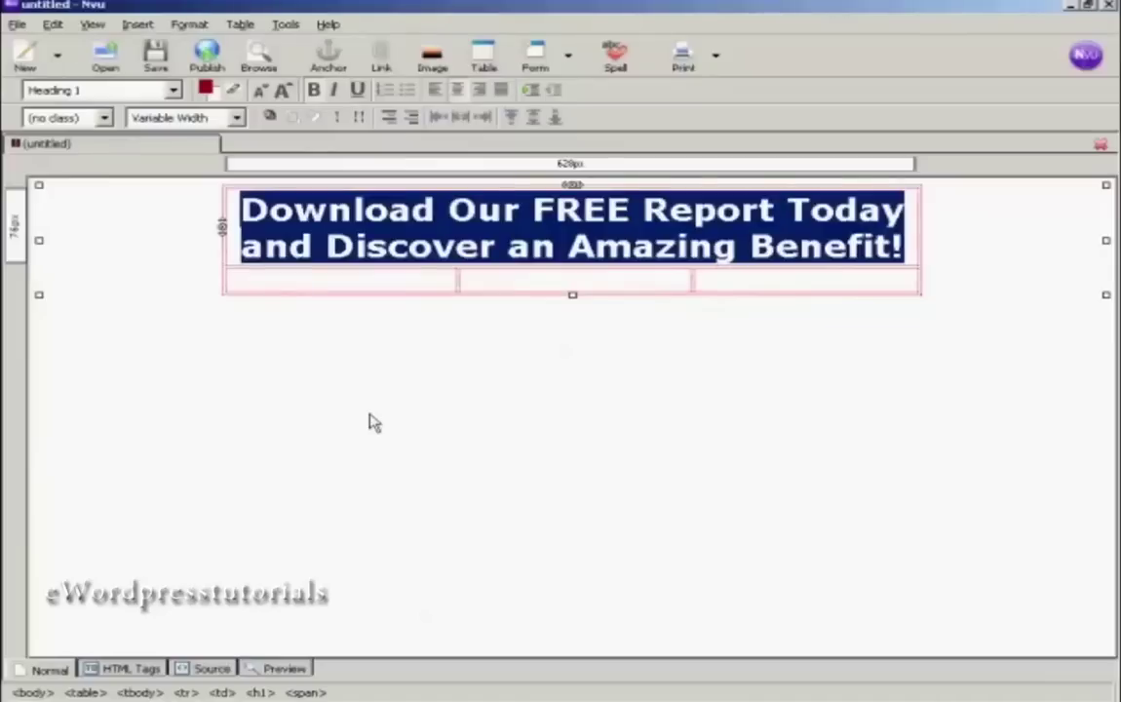
click(437, 287)
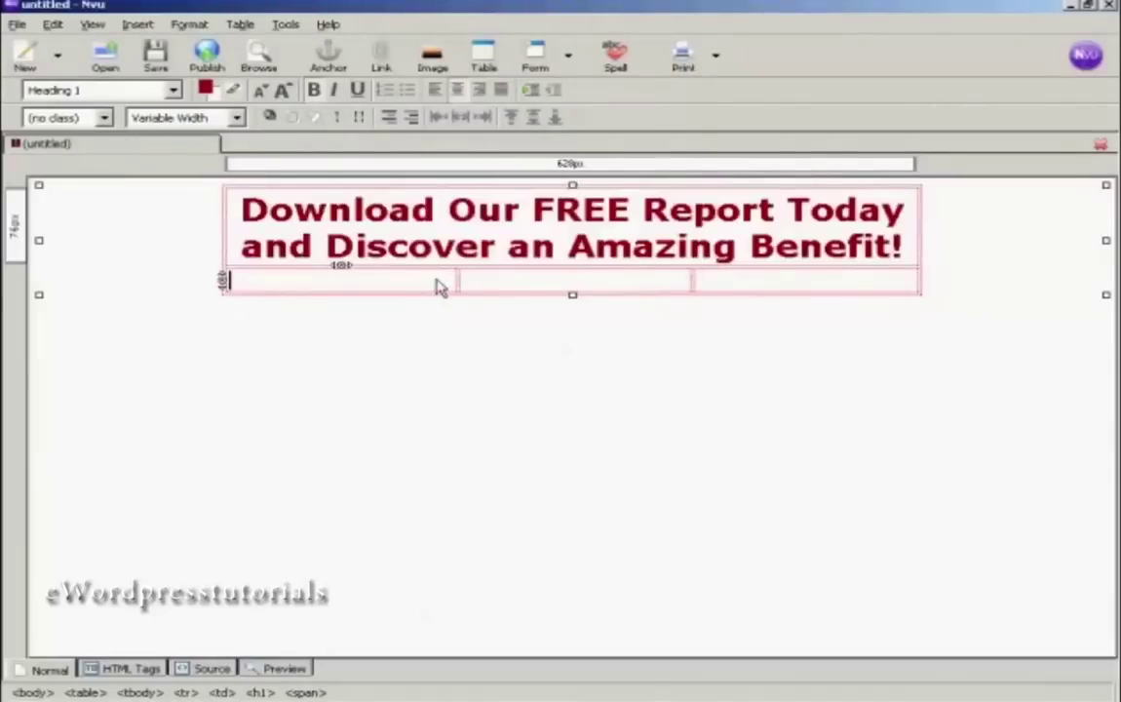
Step: Save the page with the title "Squeeze Page" under the file name squeezepage in the Websites folder
click(507, 229)
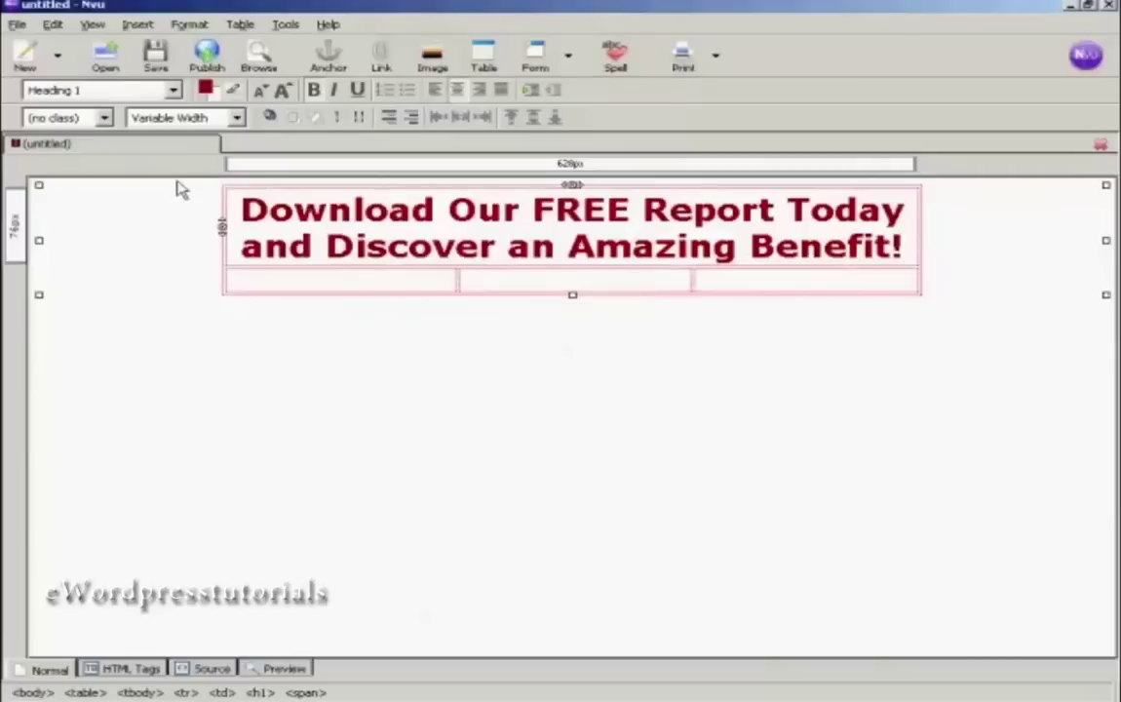
click(156, 58)
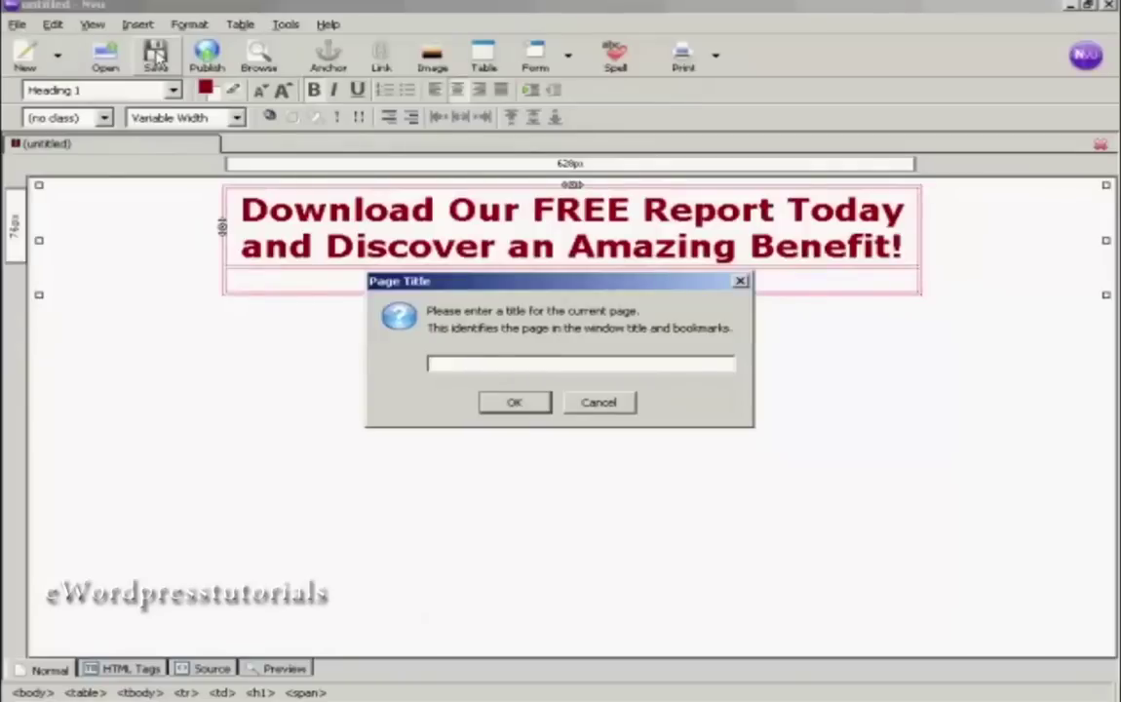
text(Squeeze Page)
click(516, 405)
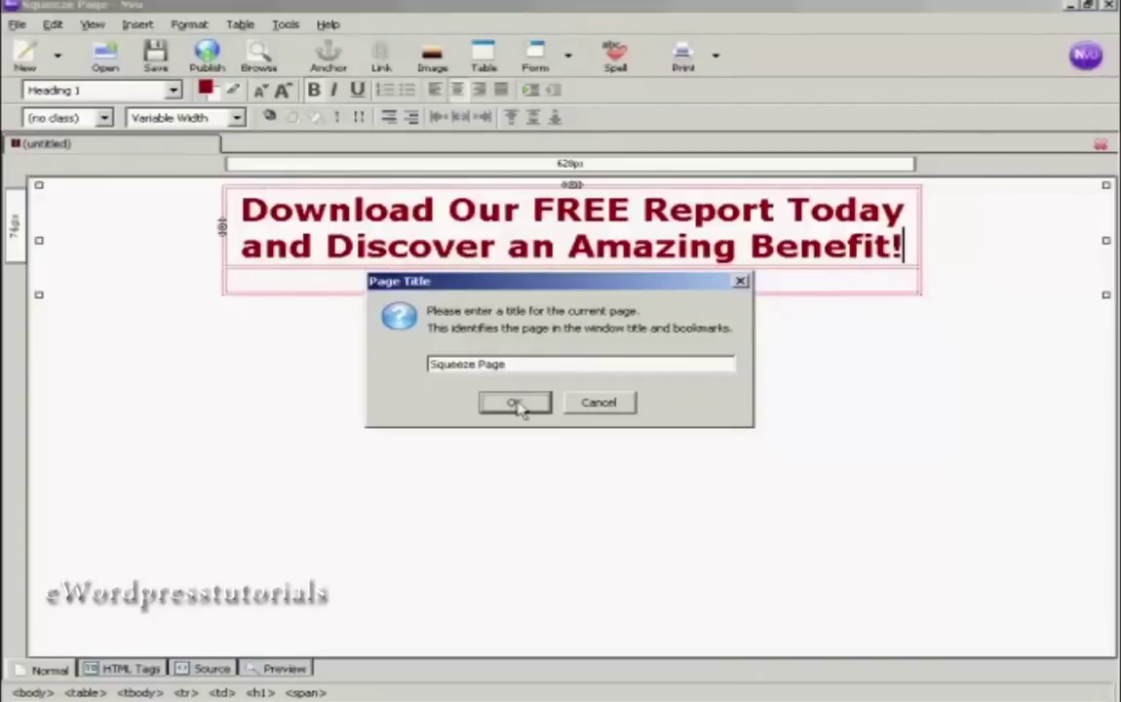
click(516, 404)
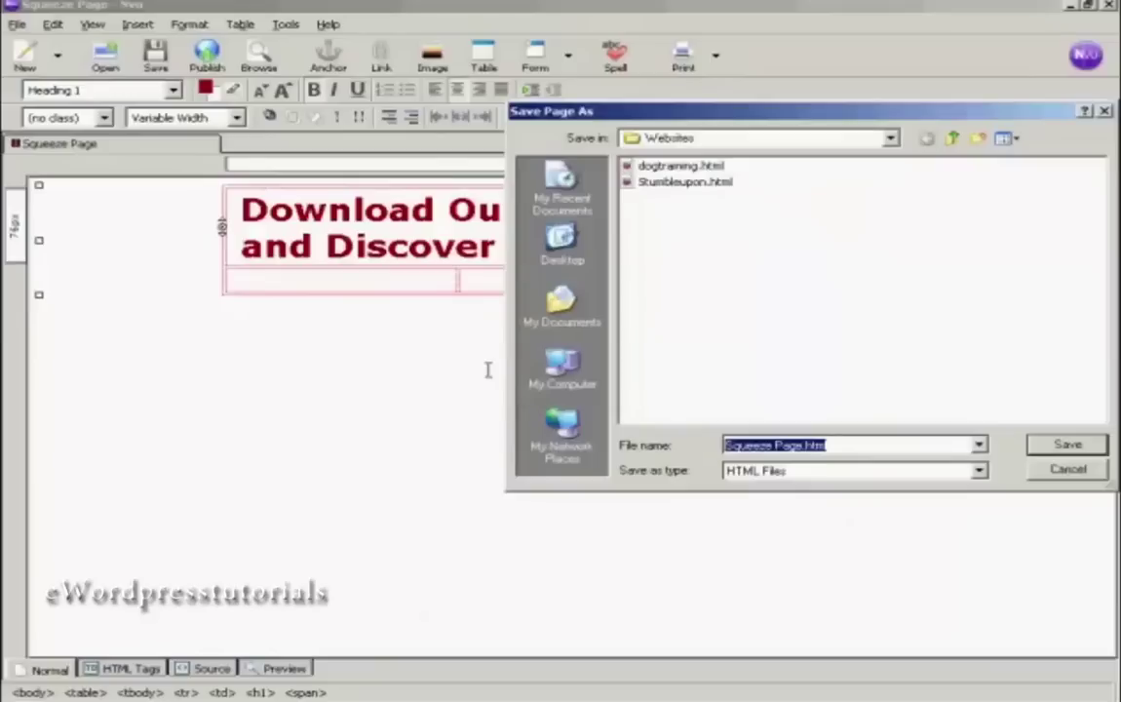
click(827, 444)
drag(827, 445, 702, 451)
text(squeezepage)
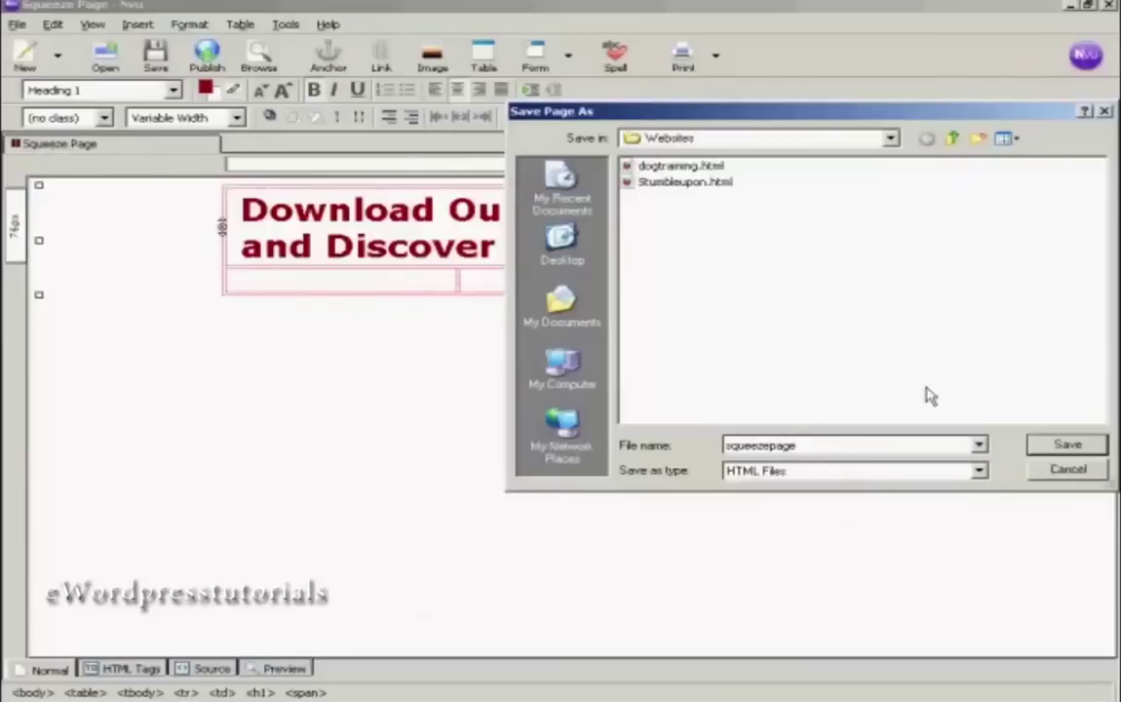
click(1068, 445)
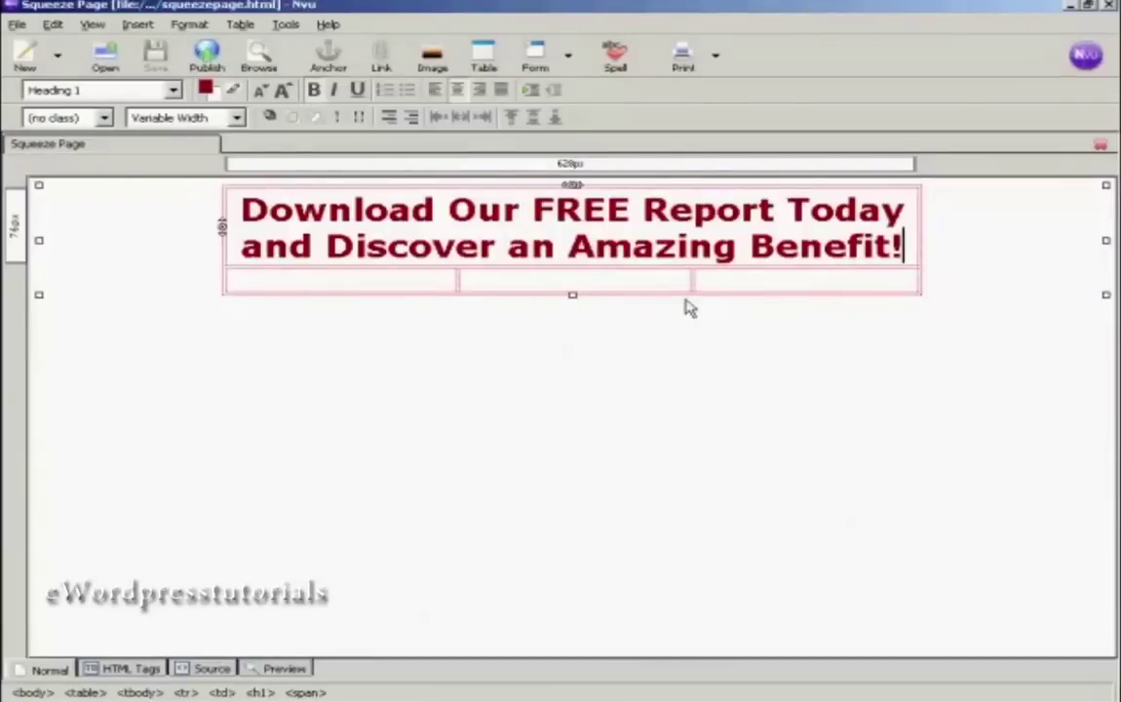
Step: Insert the image free_report_cover.png with the alternate text "Free Report" in the first cell of the second row
click(247, 285)
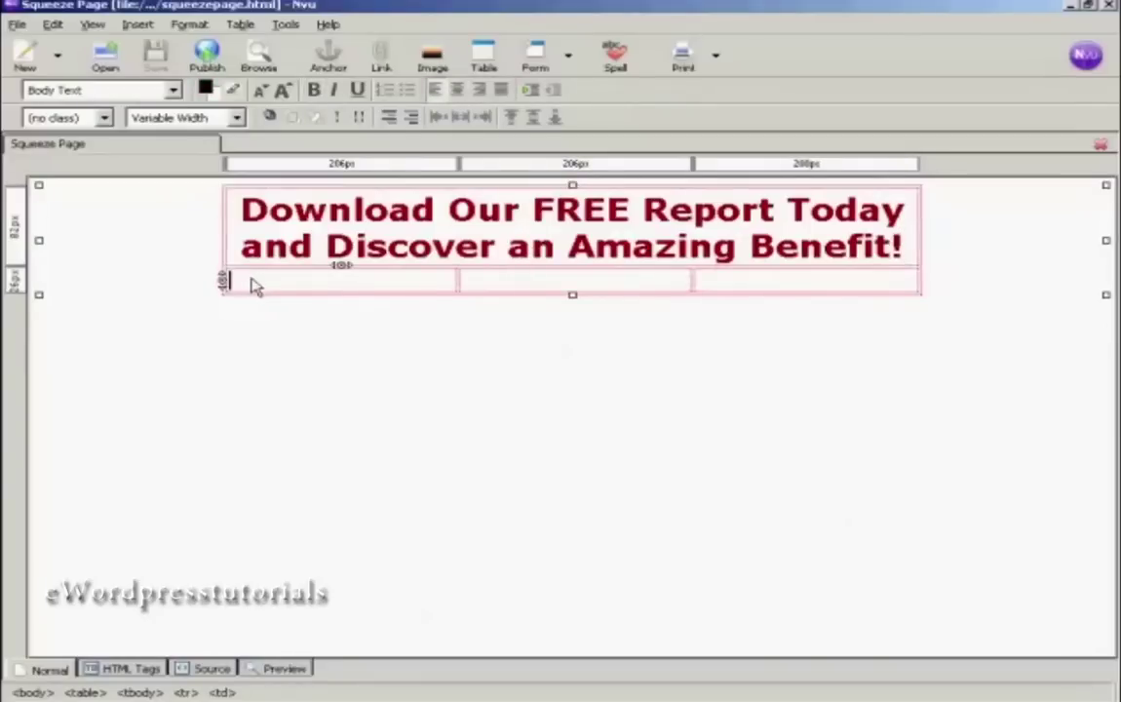
click(138, 25)
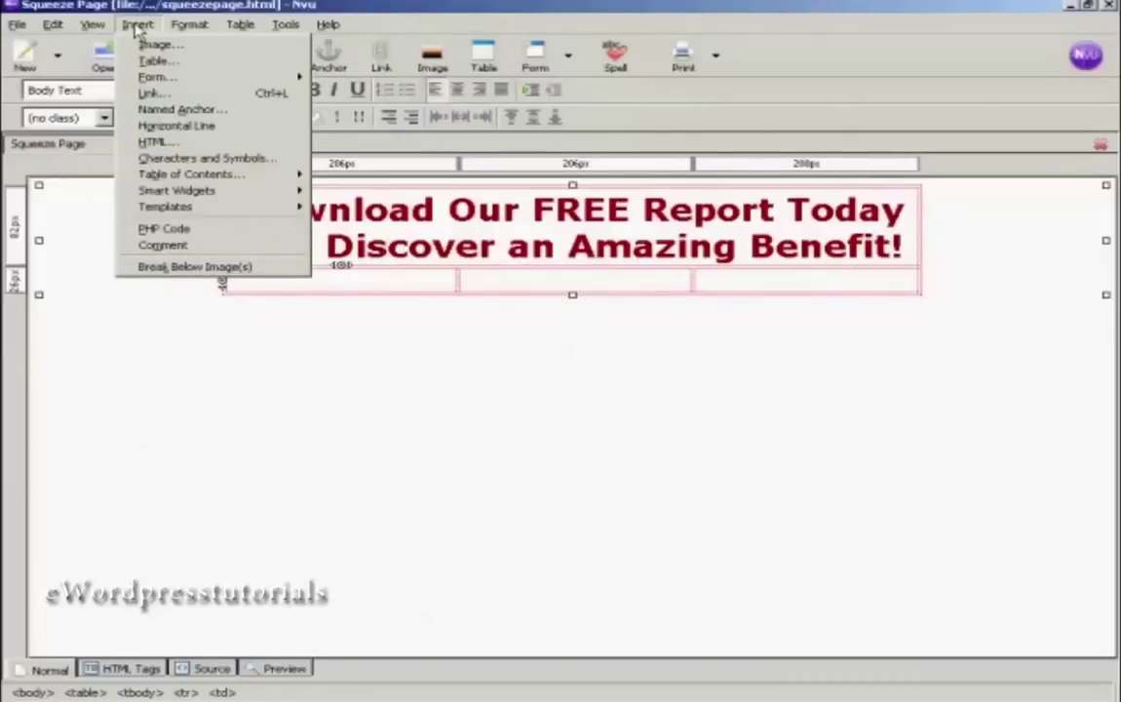
click(156, 45)
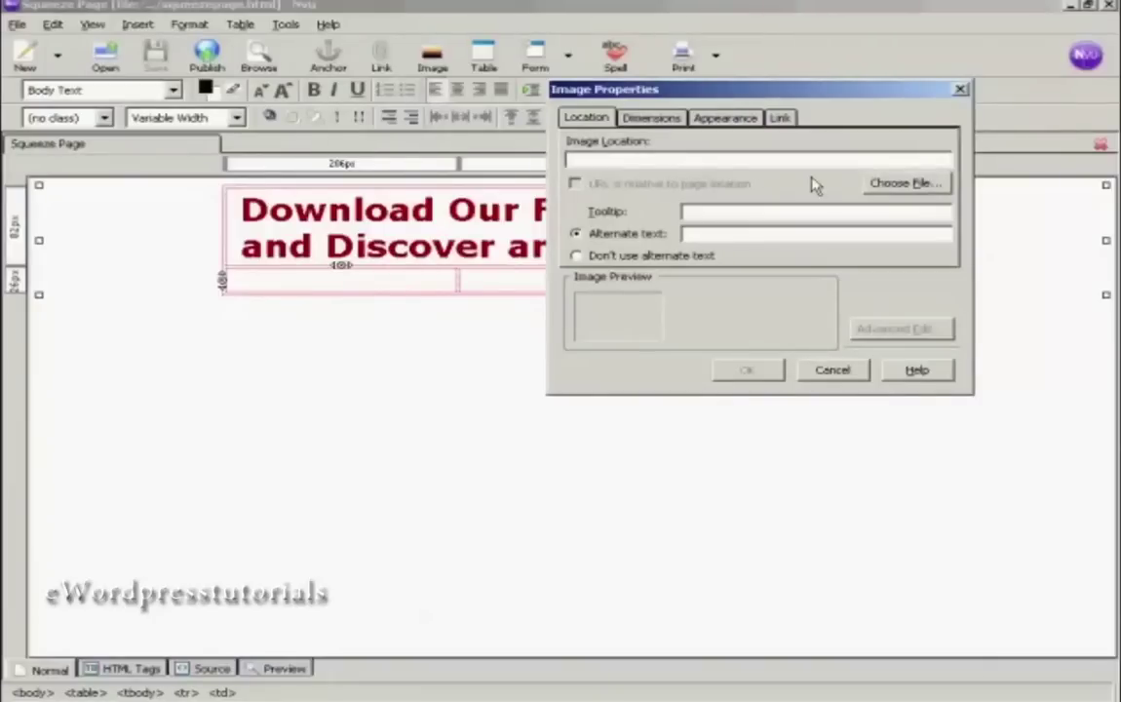
click(918, 185)
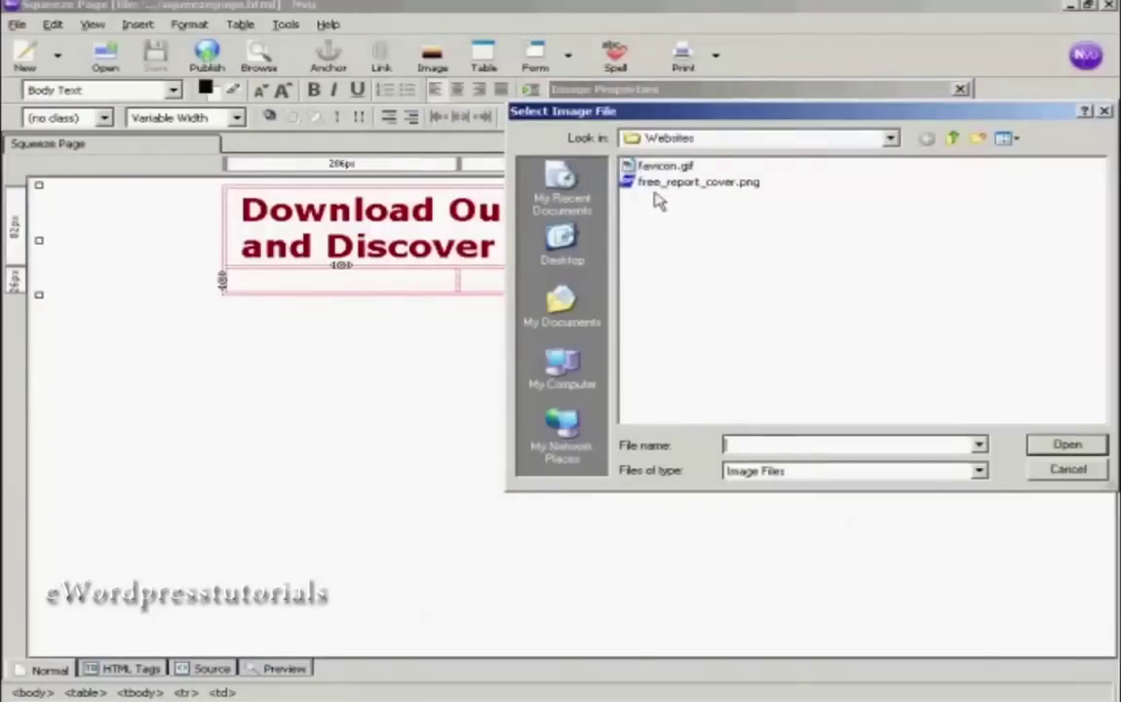
click(753, 185)
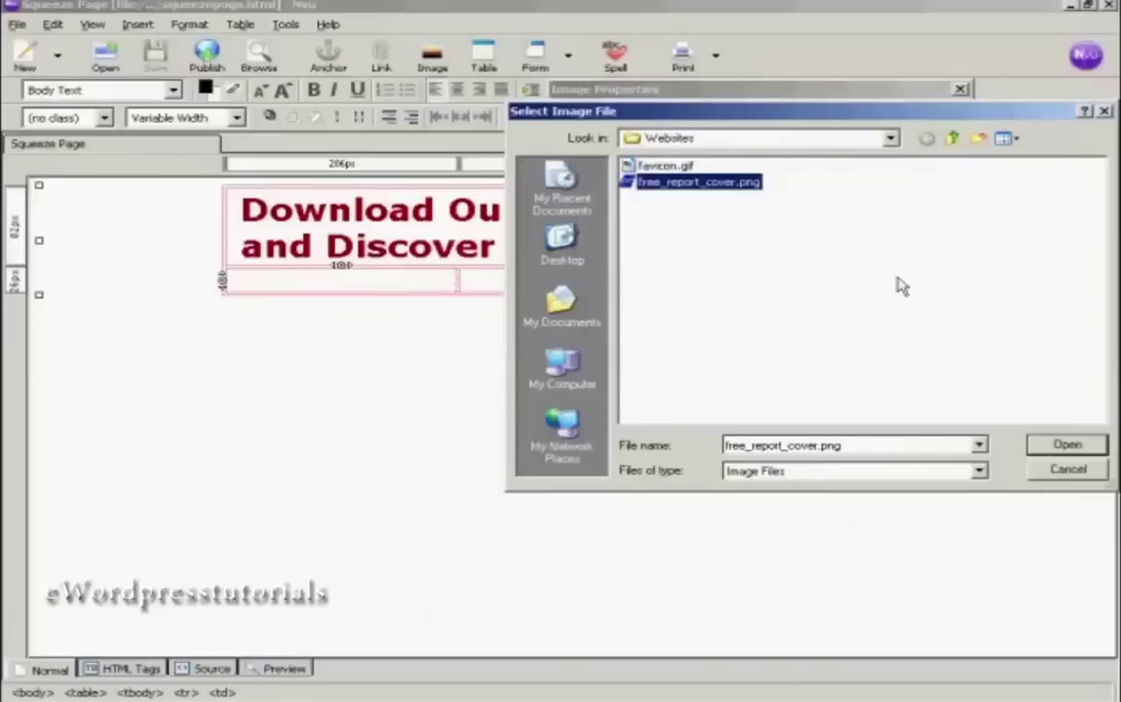
click(1081, 445)
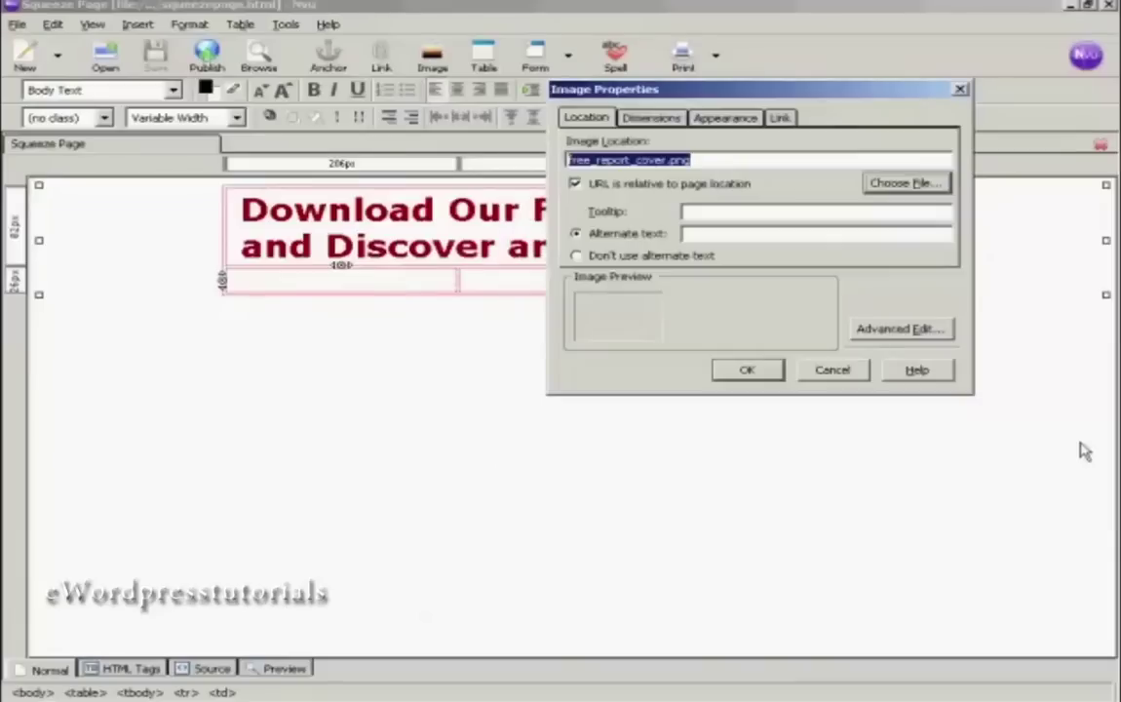
click(699, 235)
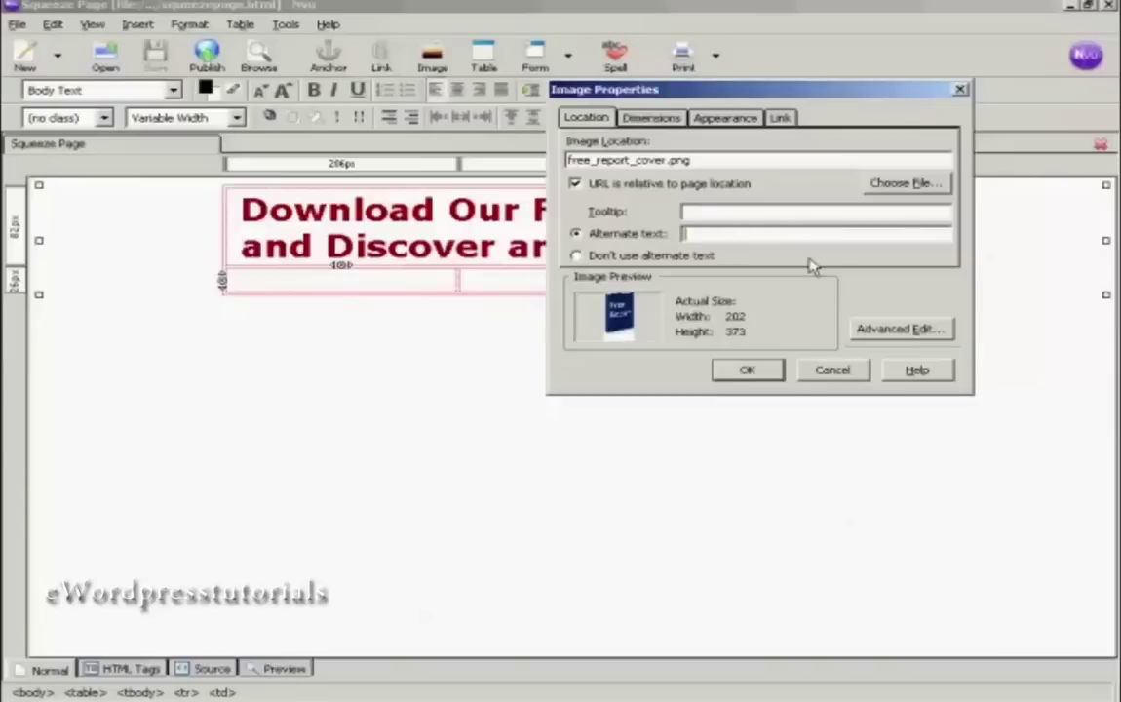
text(Free Report)
click(738, 378)
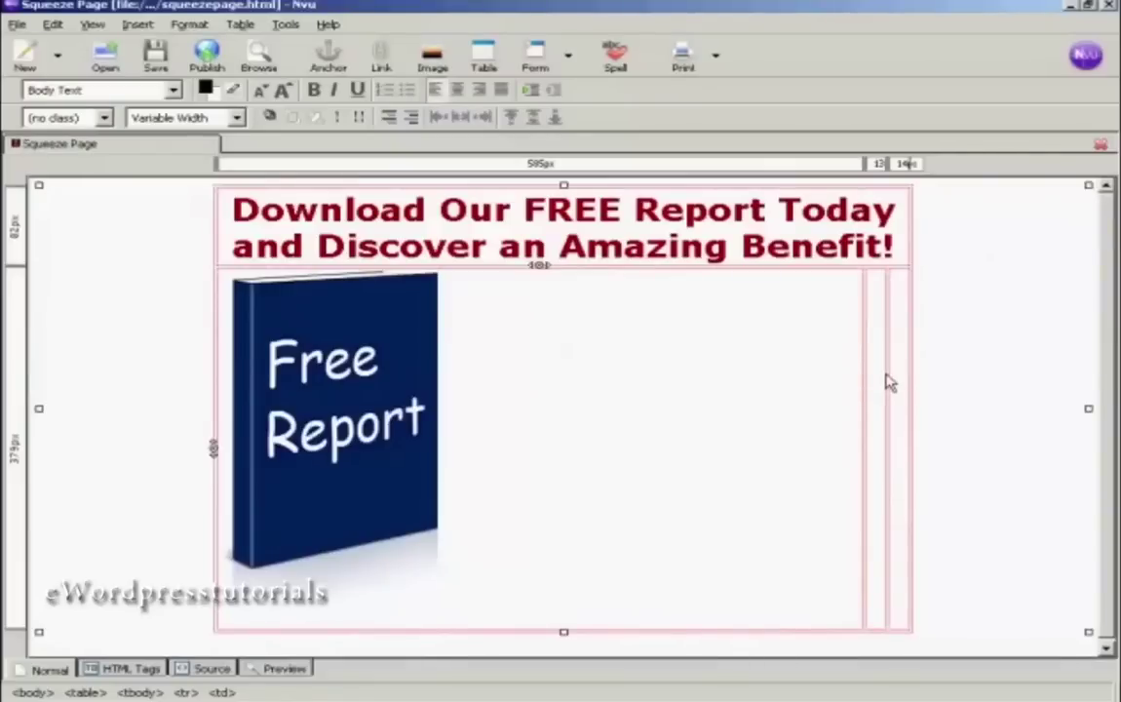
Step: Enter the bold line "In this amazing report you'll discover..." in the middle cell of the second row
click(875, 288)
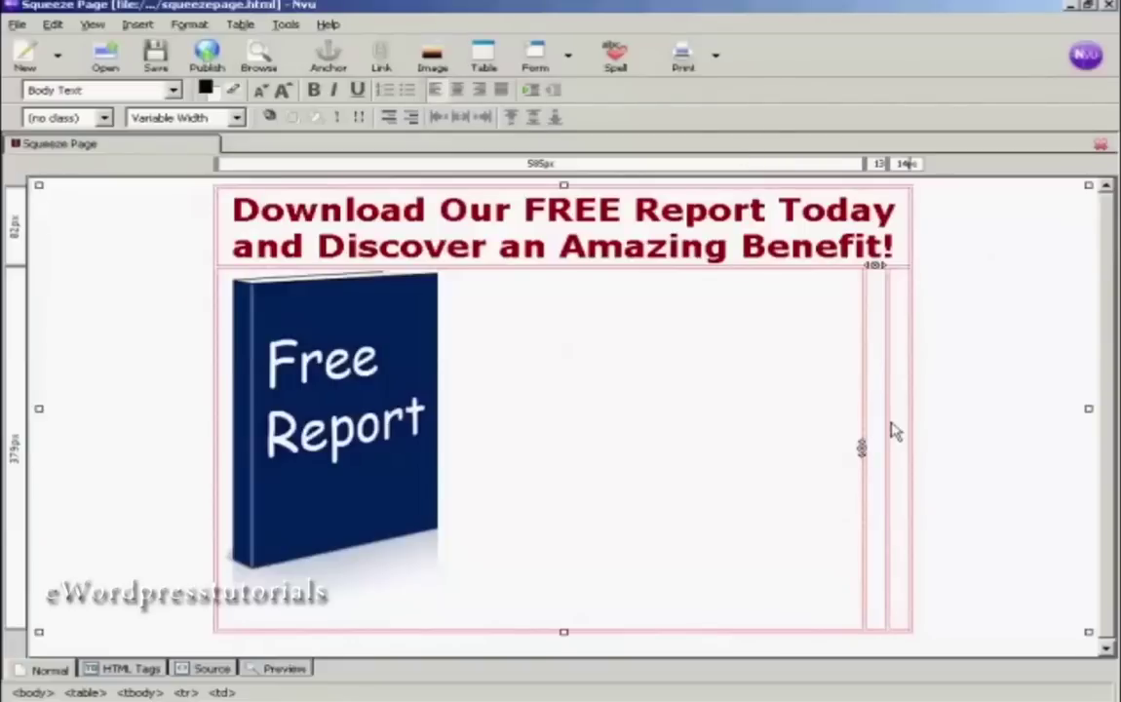
text(In)
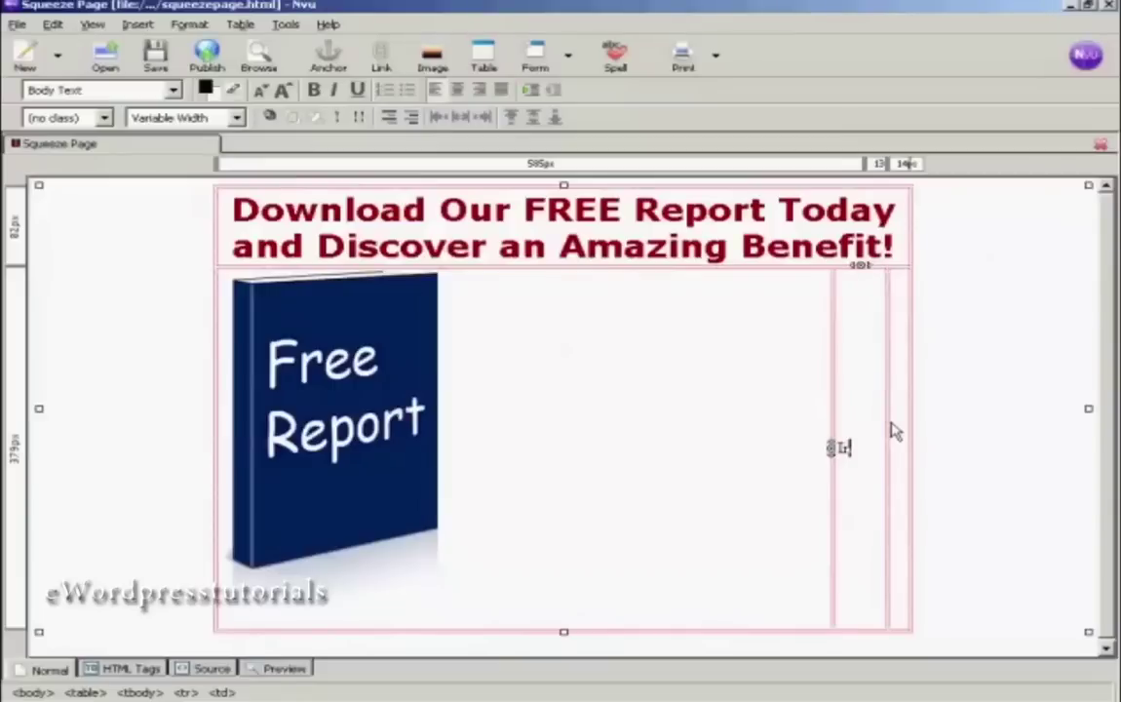
text( this amazing report you'll discover t)
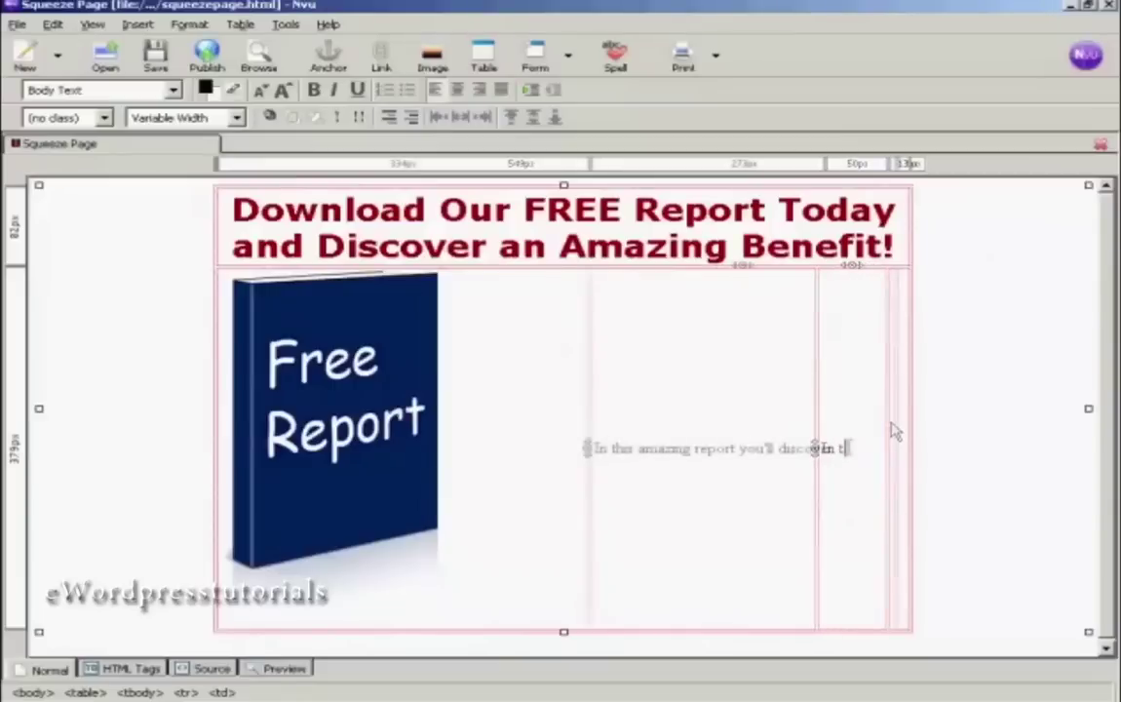
key(BackSpace)
drag(846, 448, 587, 449)
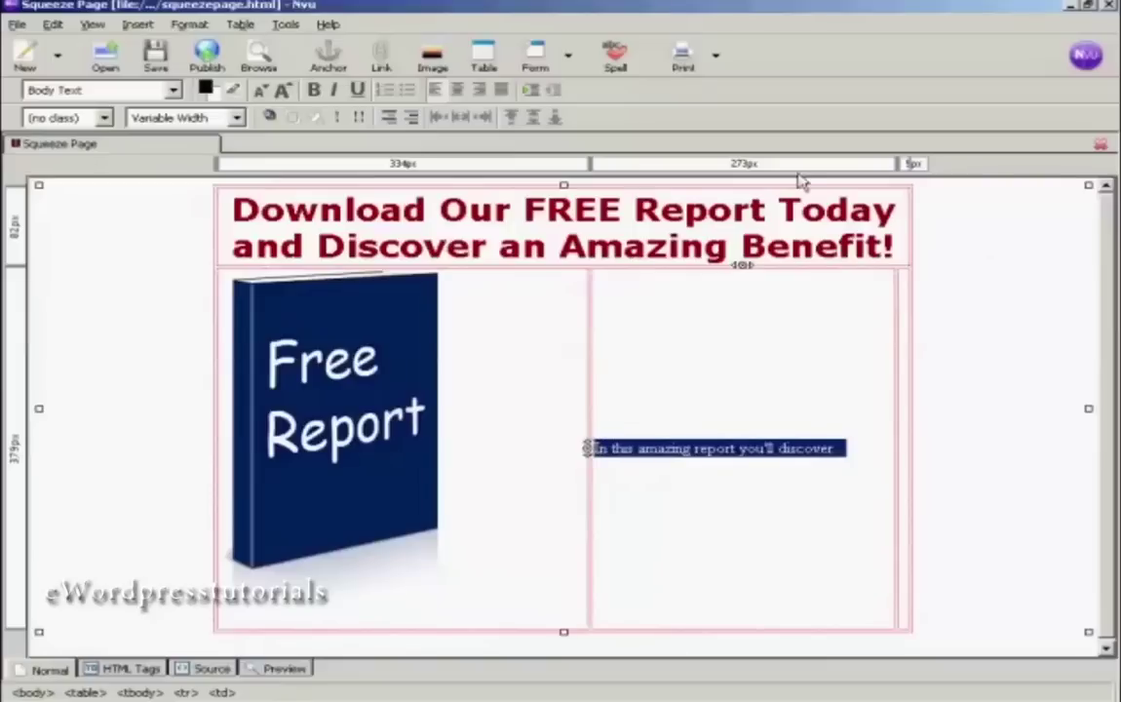
click(313, 91)
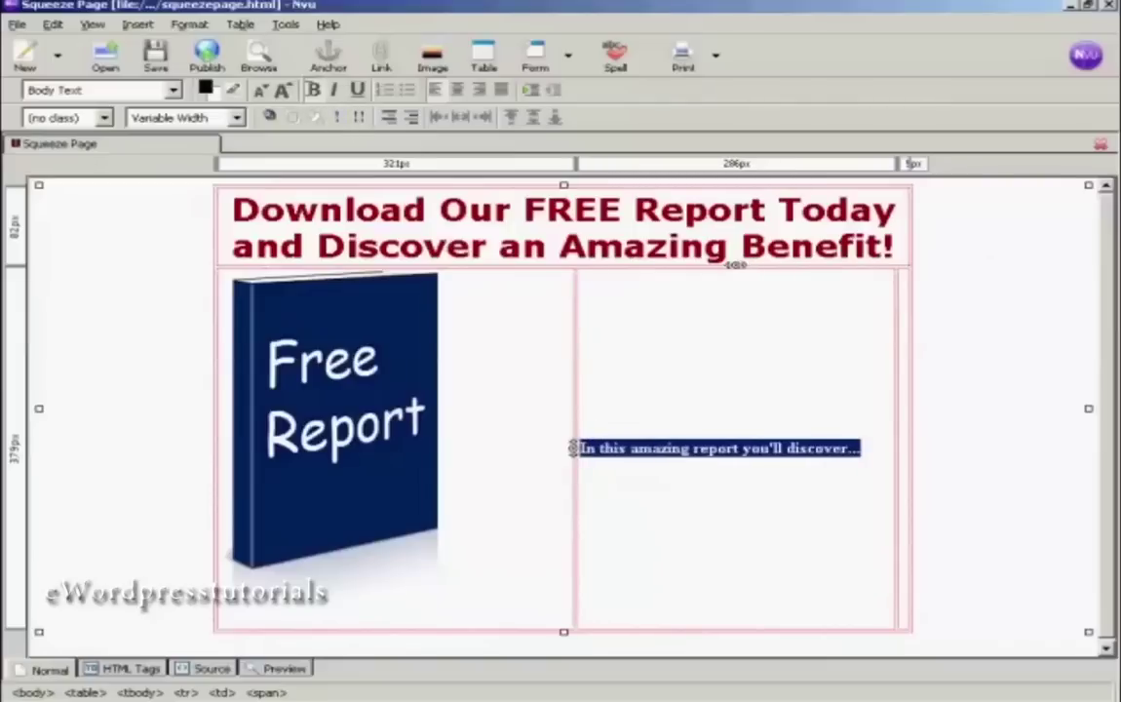
click(877, 450)
text(.)
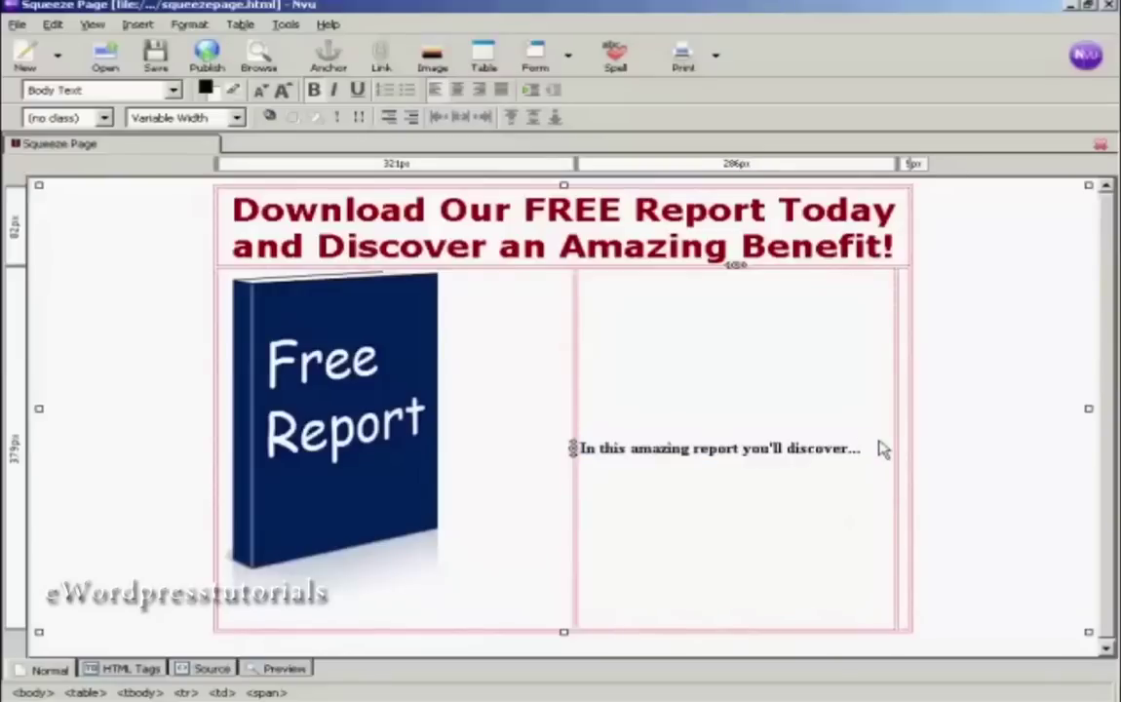
Step: Add a bulleted list with the items "Benefit 1" and "Benefit 2" below the bold line
key(Return)
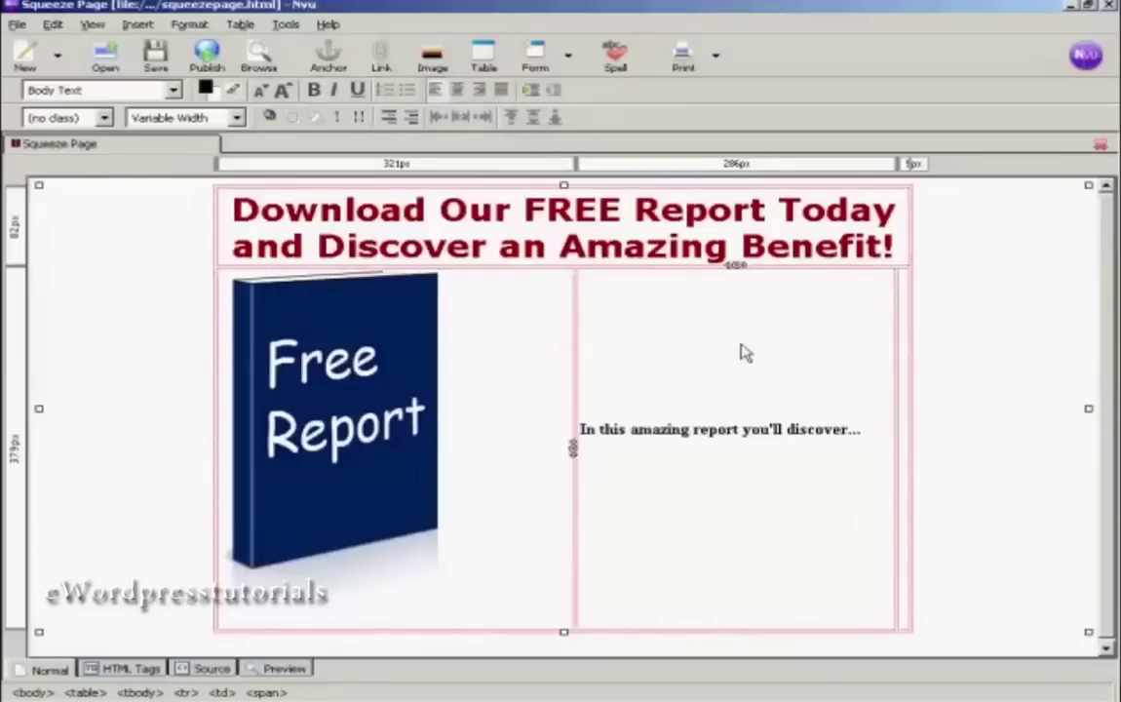
click(409, 91)
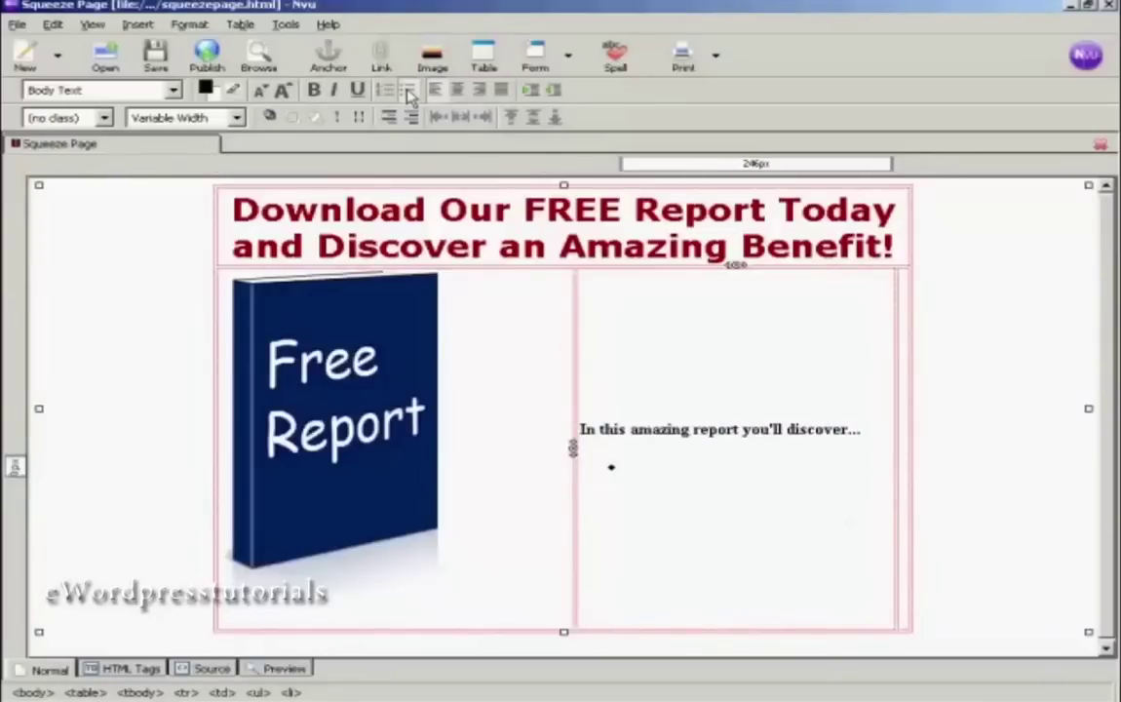
text(Benefit 1)
key(Return)
text(Benef)
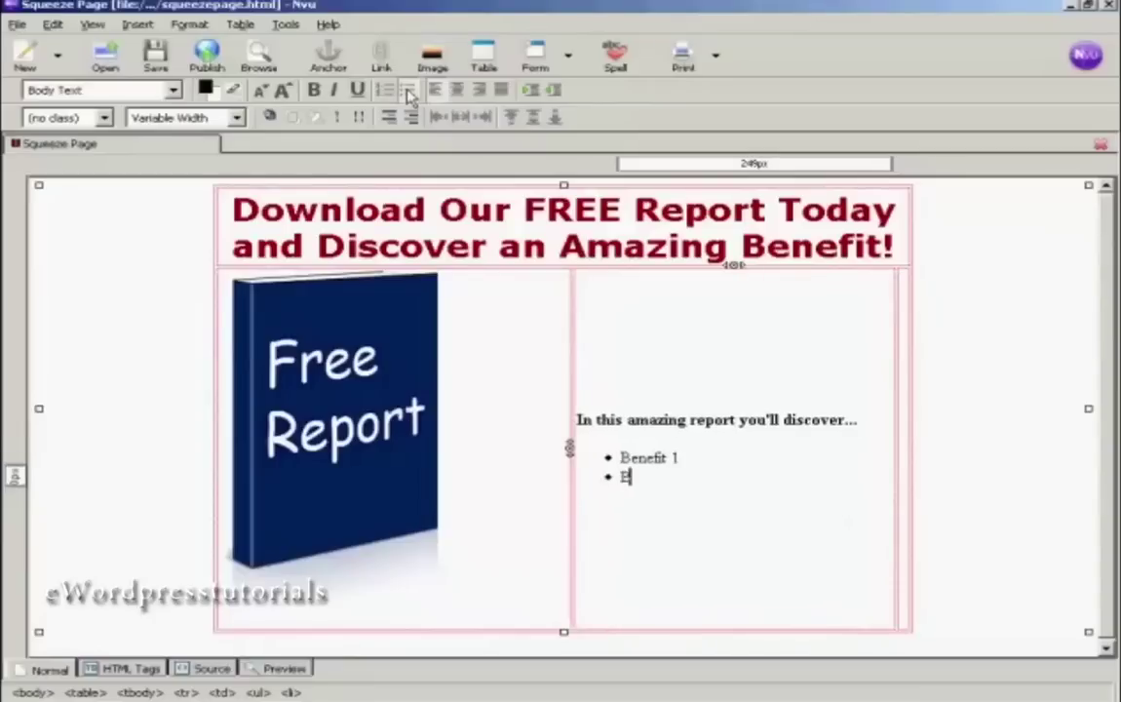
text(it 2)
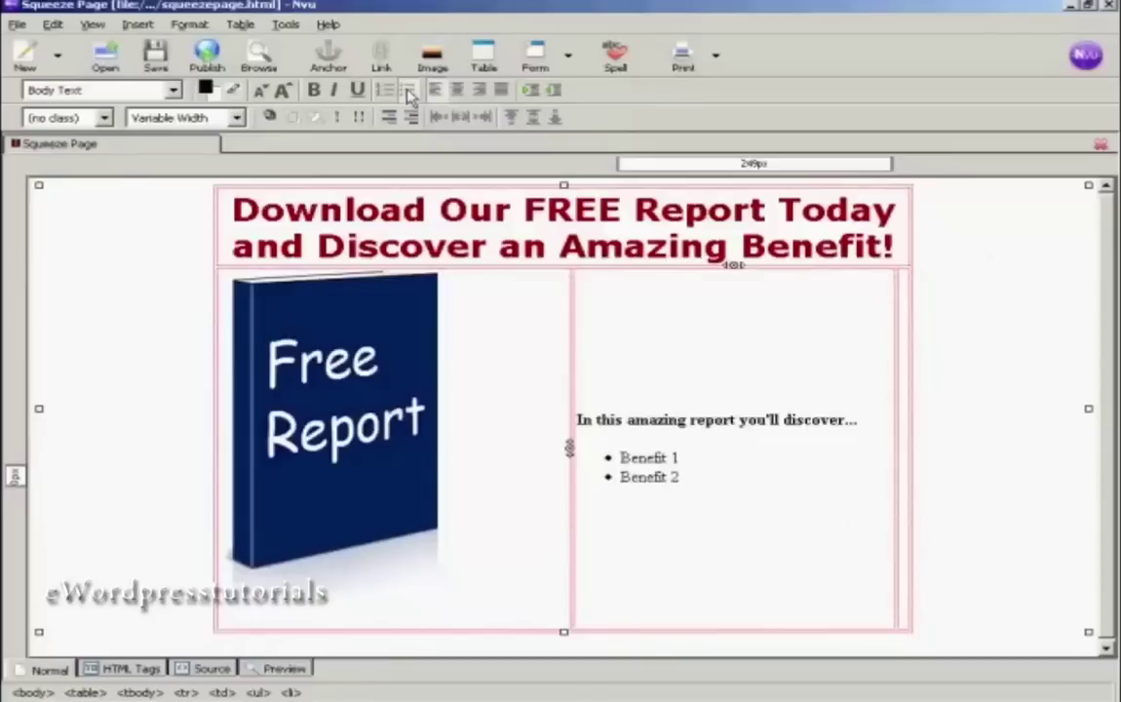
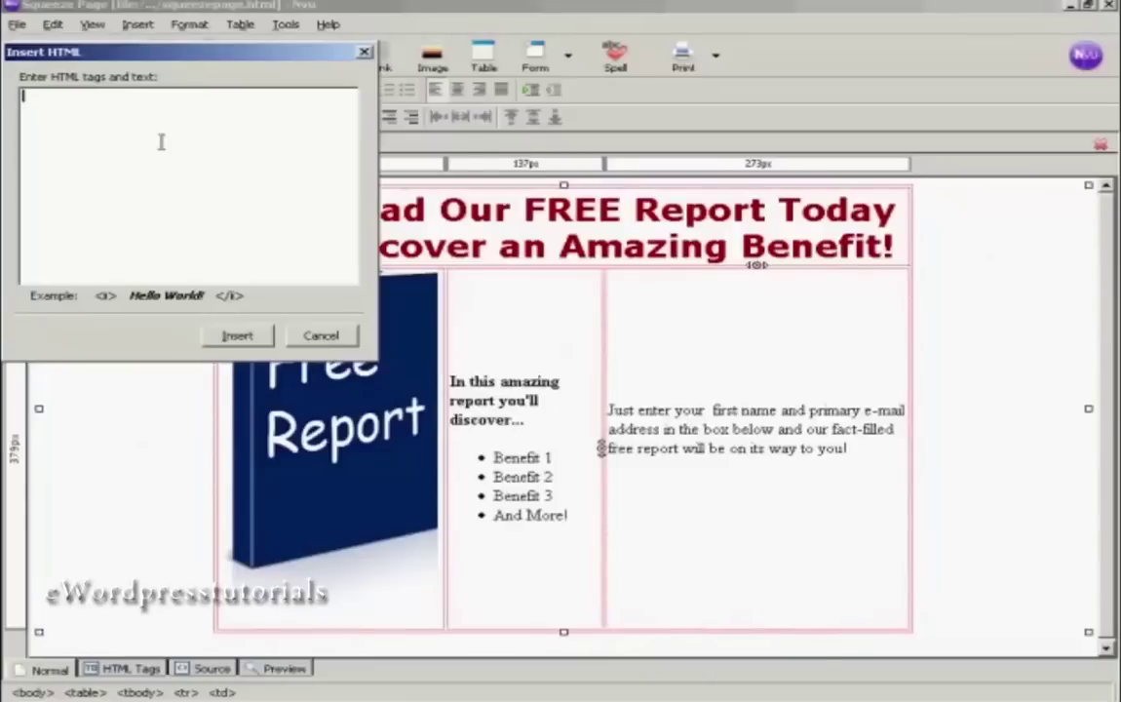
Step: Insert the copied opt-in form HTML in the third cell, followed by "We value your privacy and will not share your e-mail address with anyone else."
key(ctrl+v)
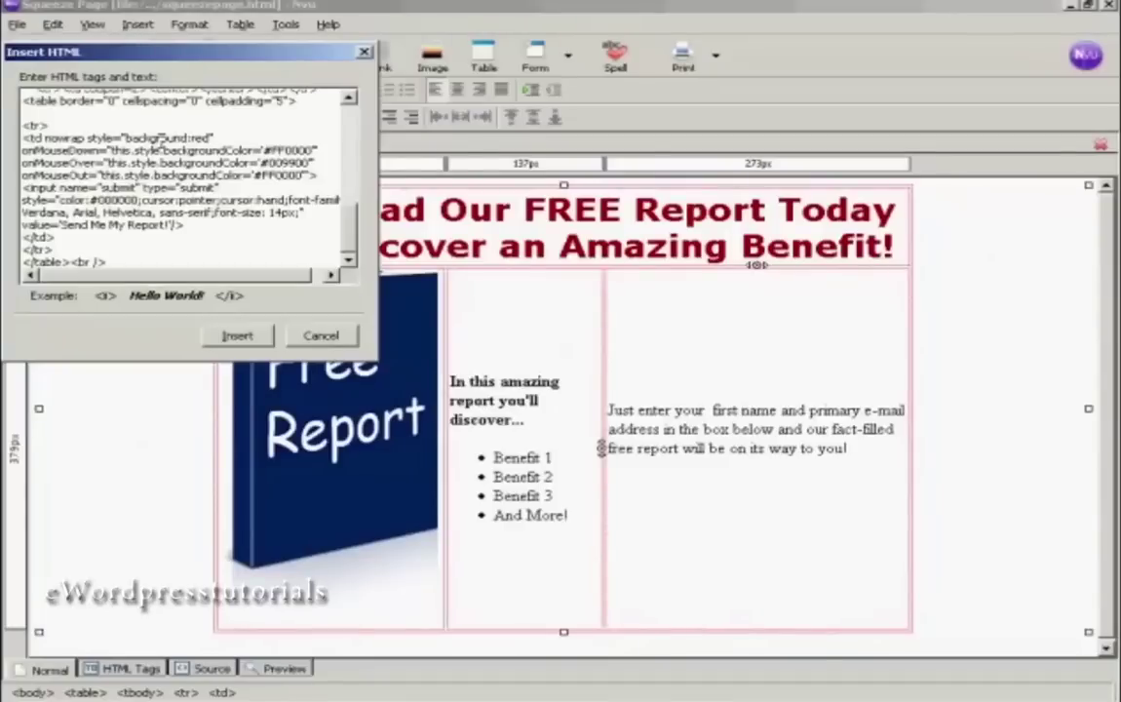
click(238, 338)
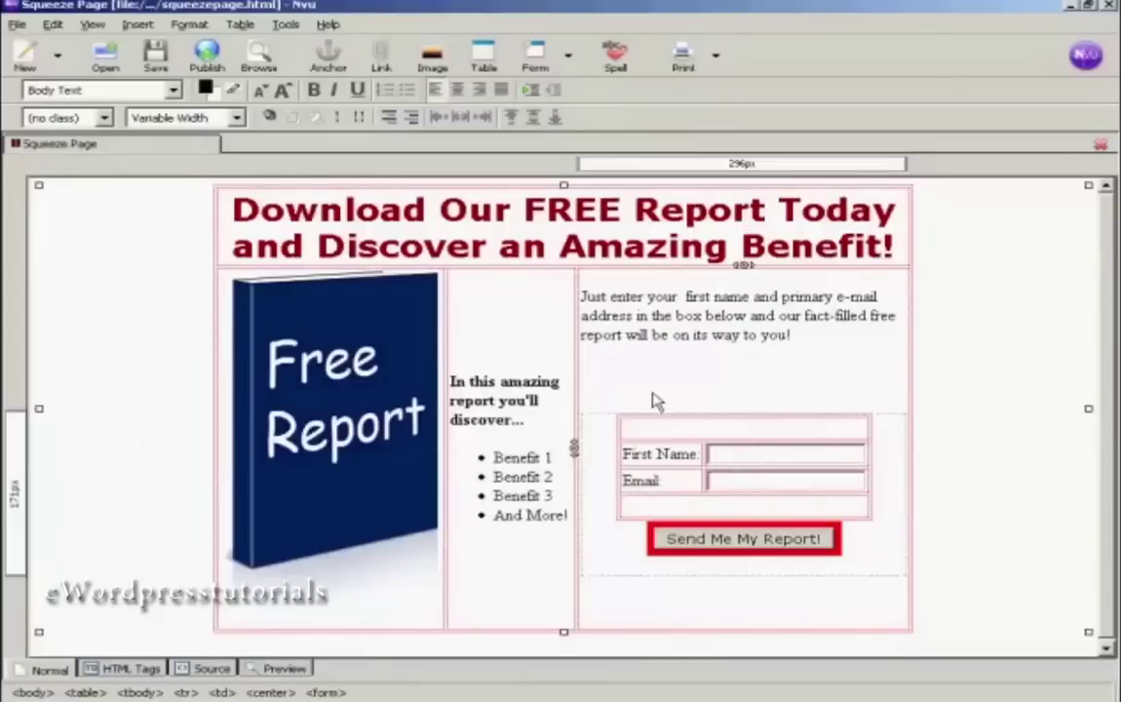
click(596, 596)
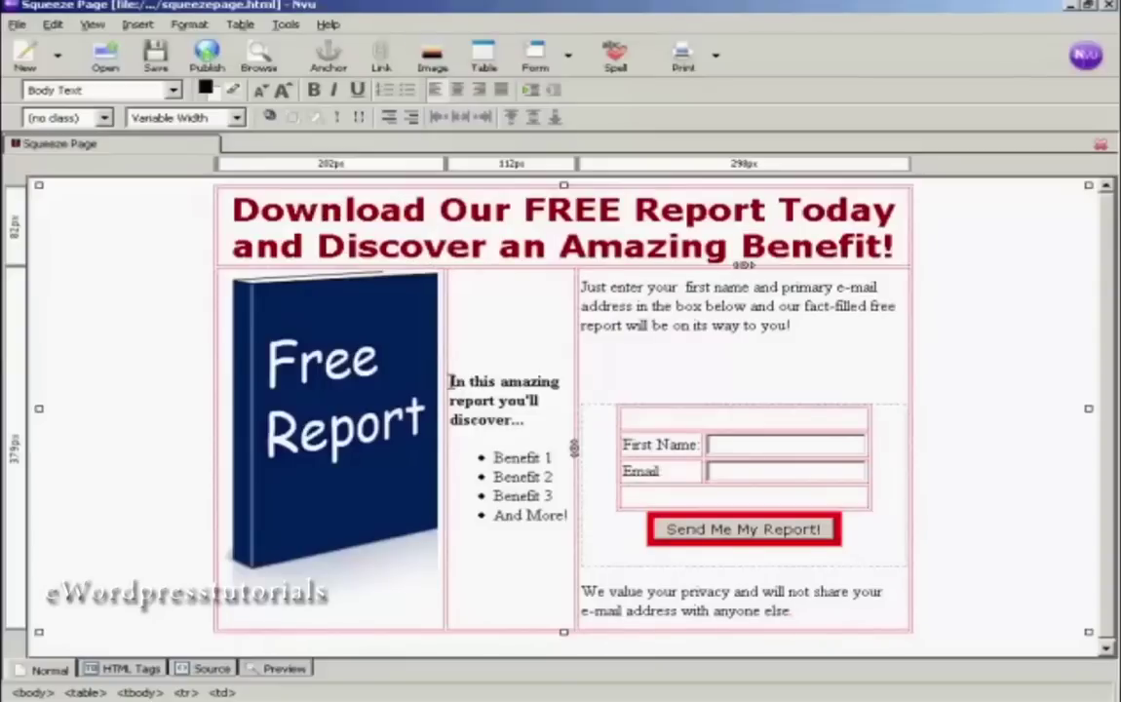
Step: Change the font of the second row's benefits cell and form cell to Helvetica, Arial
drag(483, 290, 594, 293)
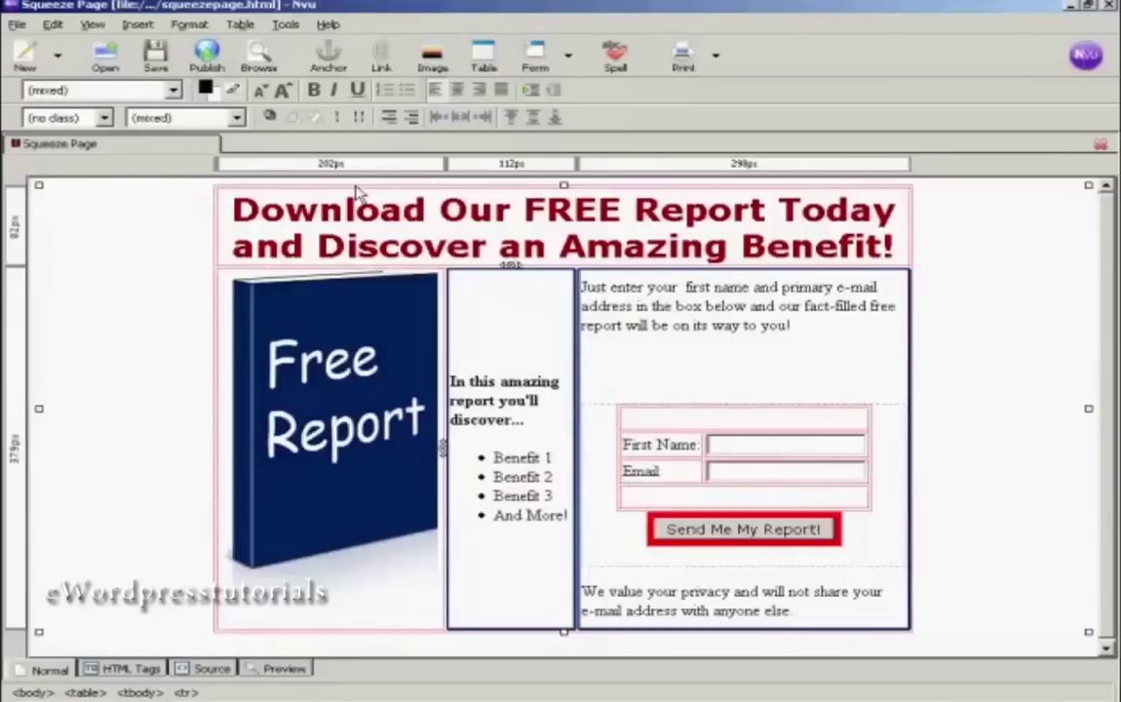
click(189, 26)
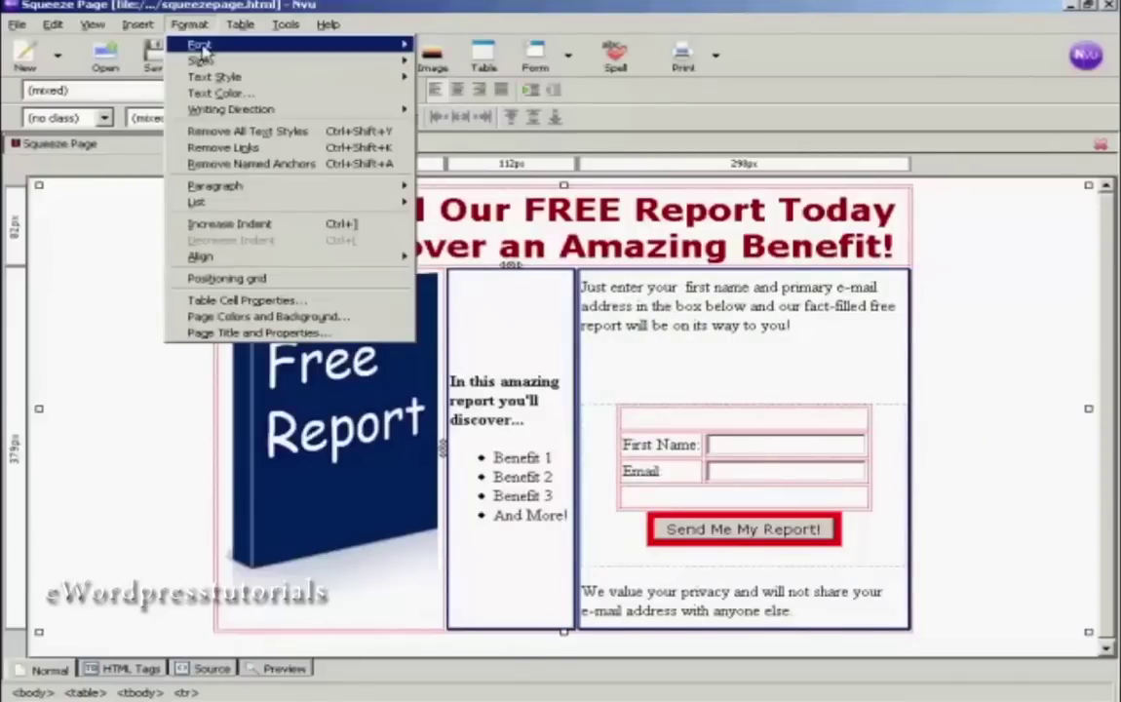
mouse_move(202, 46)
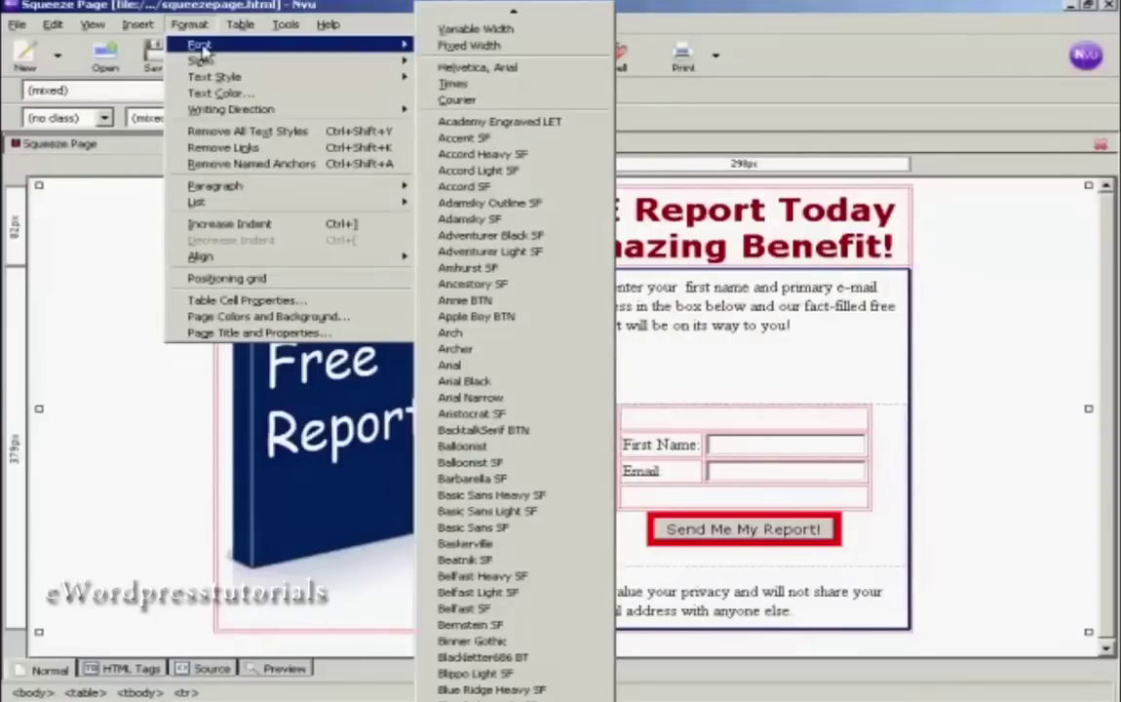
click(543, 70)
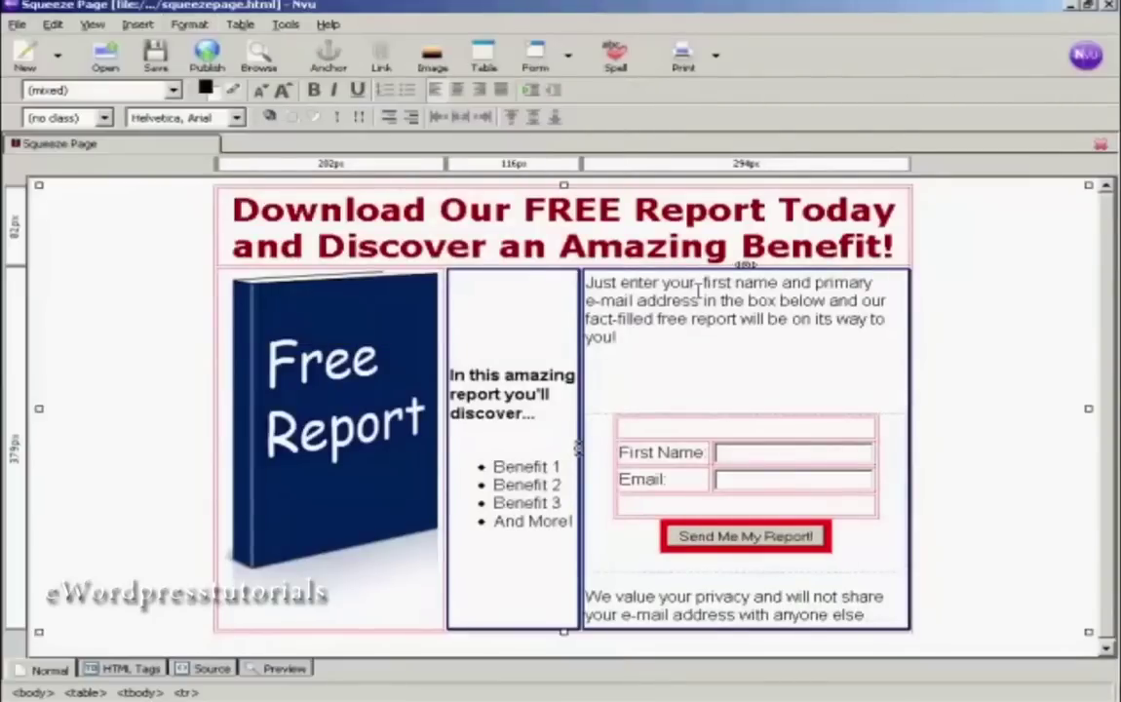
Step: Remove one blank line between the third cell's introductory text and the form, and save the page
click(636, 362)
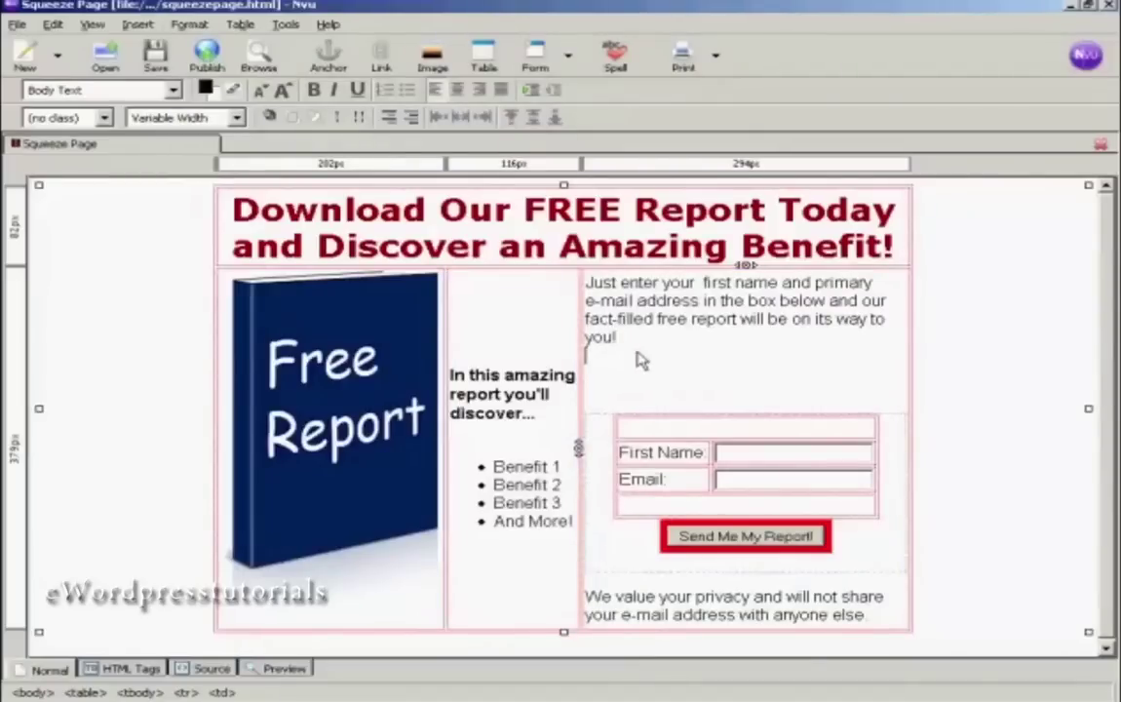
key(BackSpace)
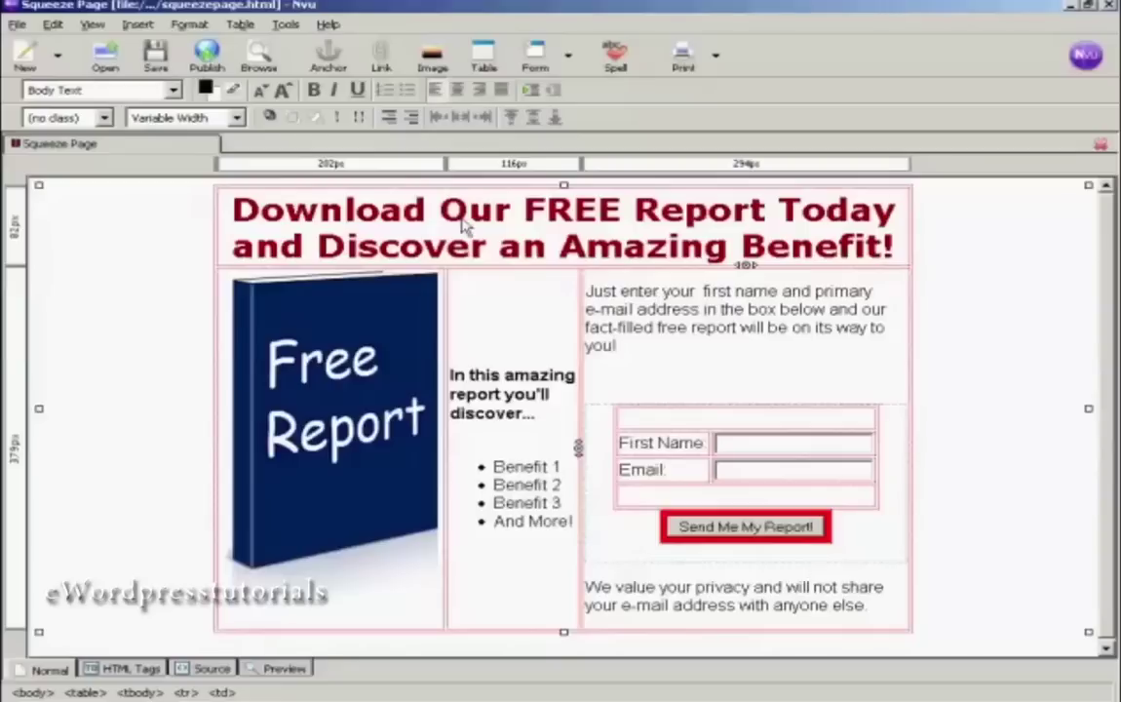
click(159, 58)
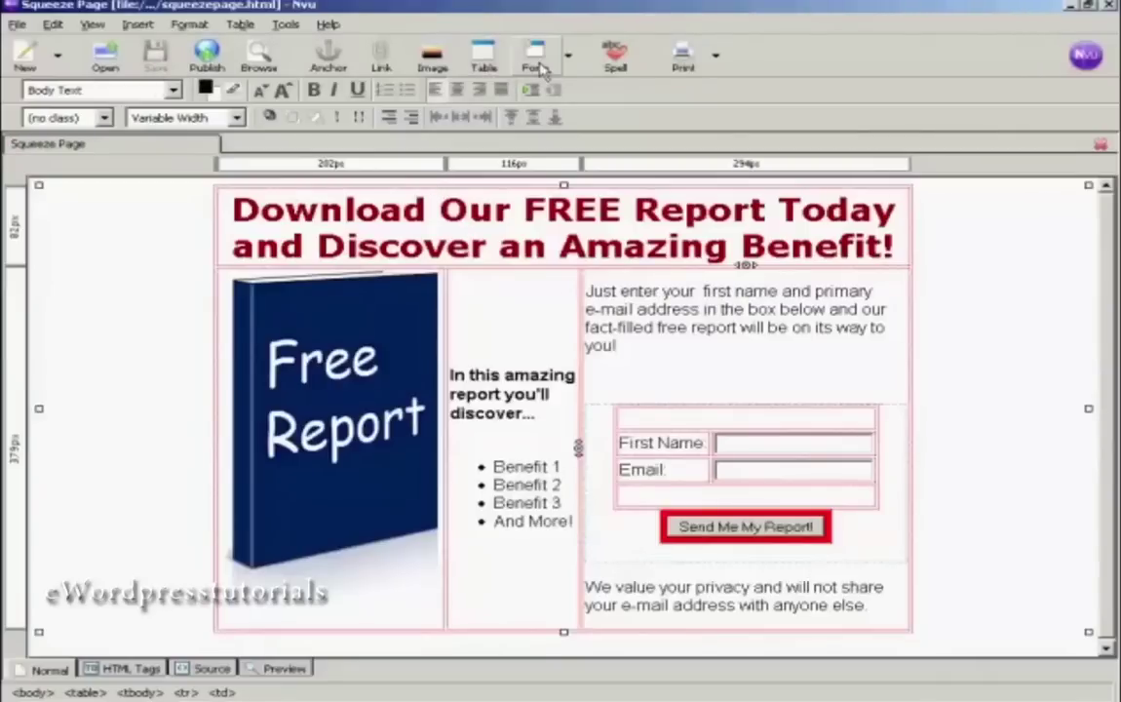
Step: Check the page's spelling and preview the saved squeeze page in Firefox, returning to Nvu when done
click(615, 58)
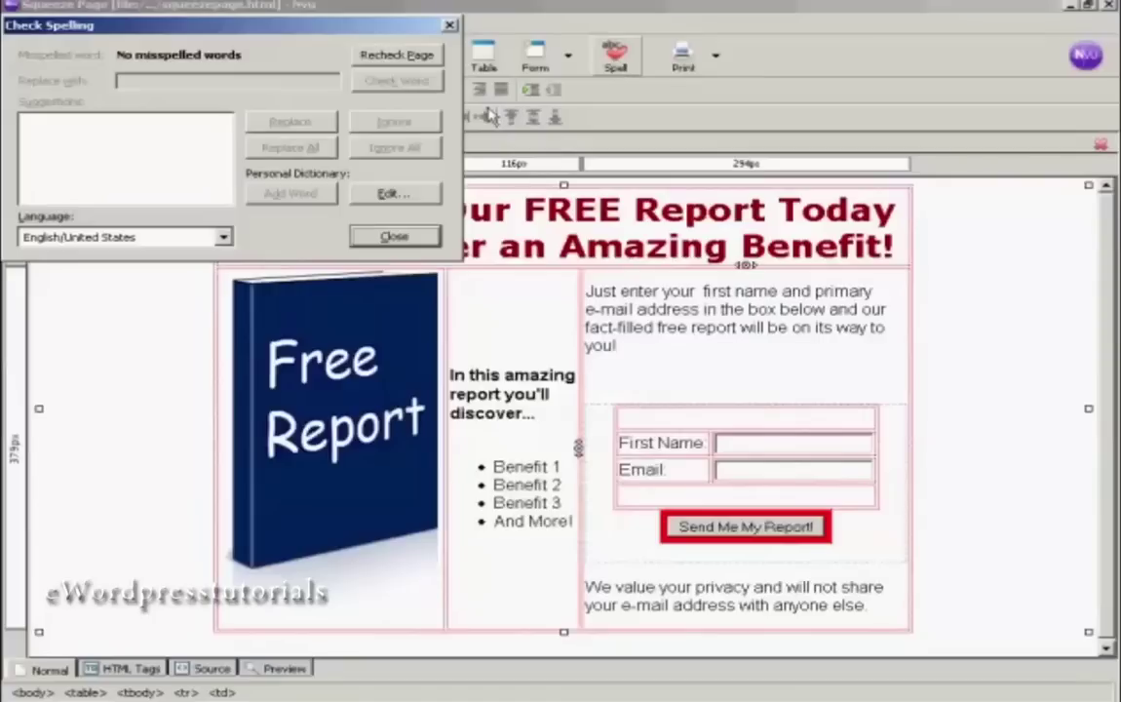
click(396, 237)
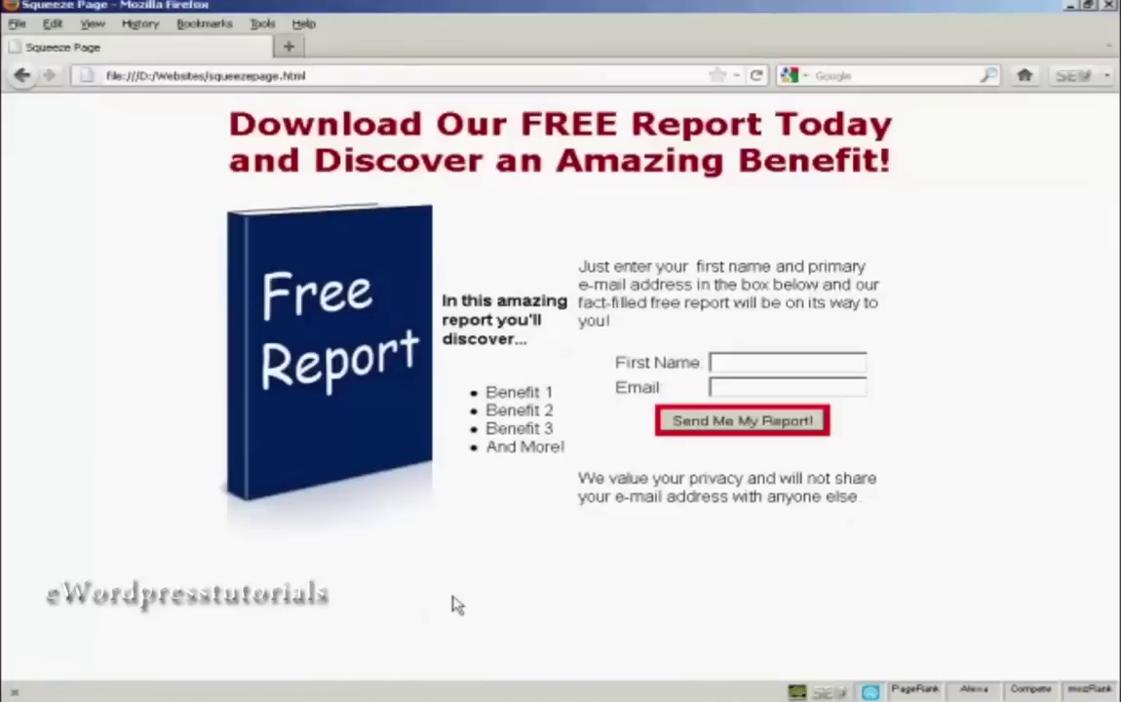
key(alt+Tab)
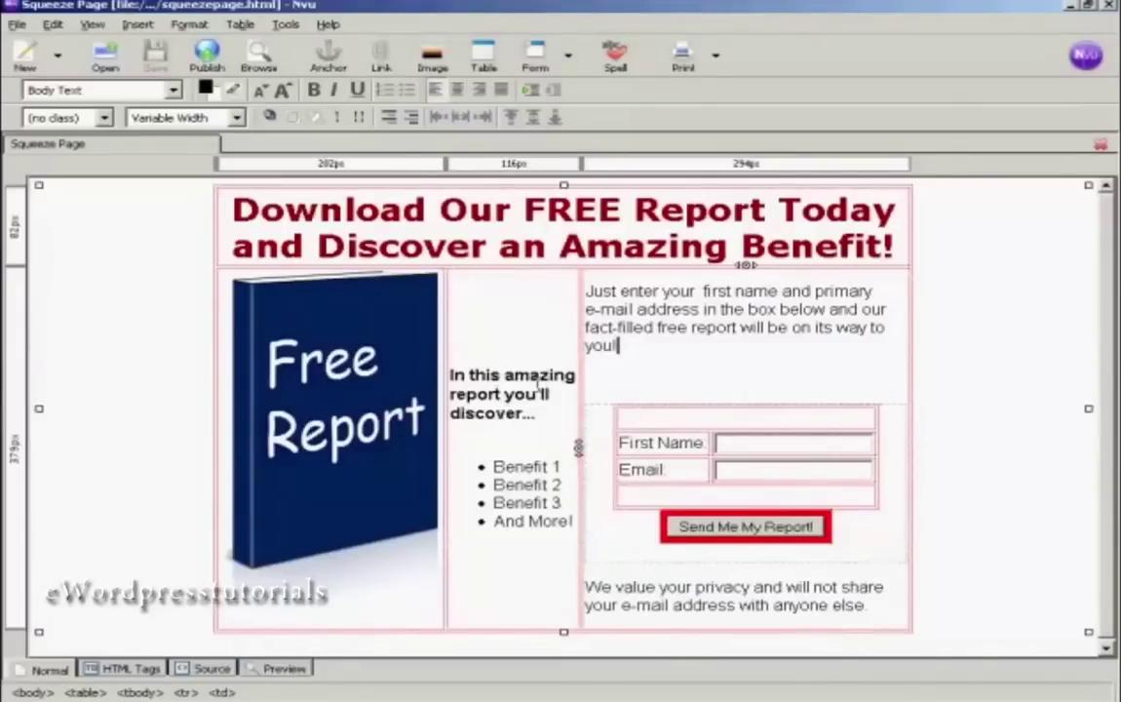
Step: Set the vertical content alignment of the benefits cell to Top
click(500, 378)
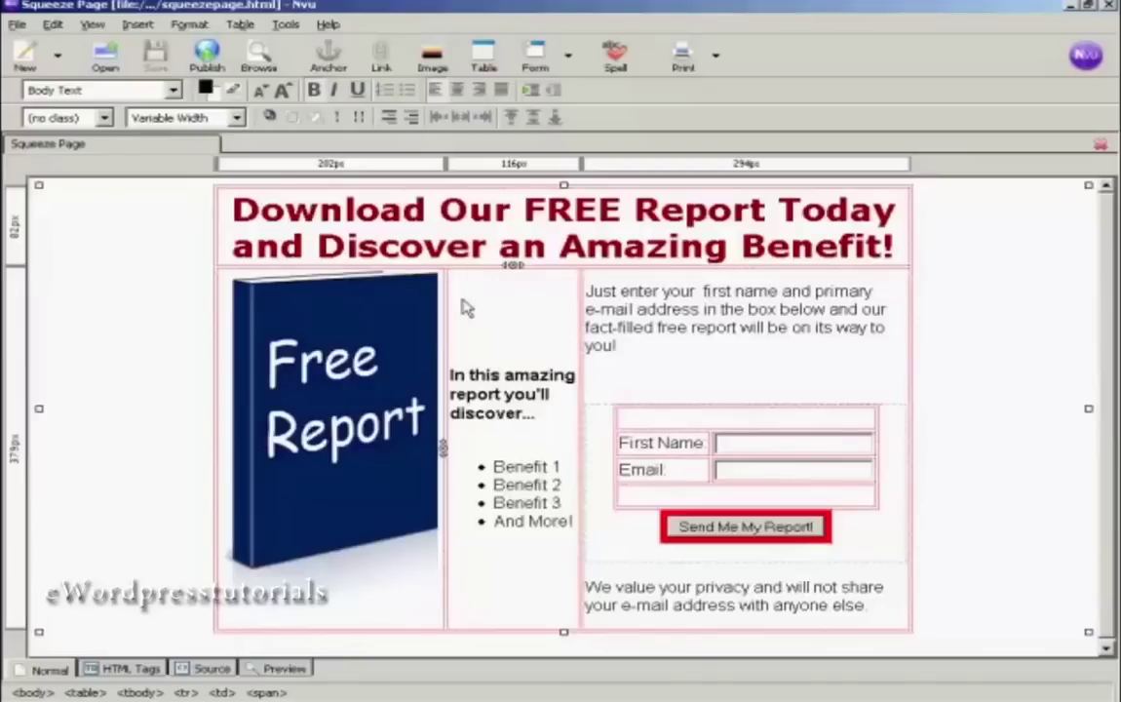
click(190, 25)
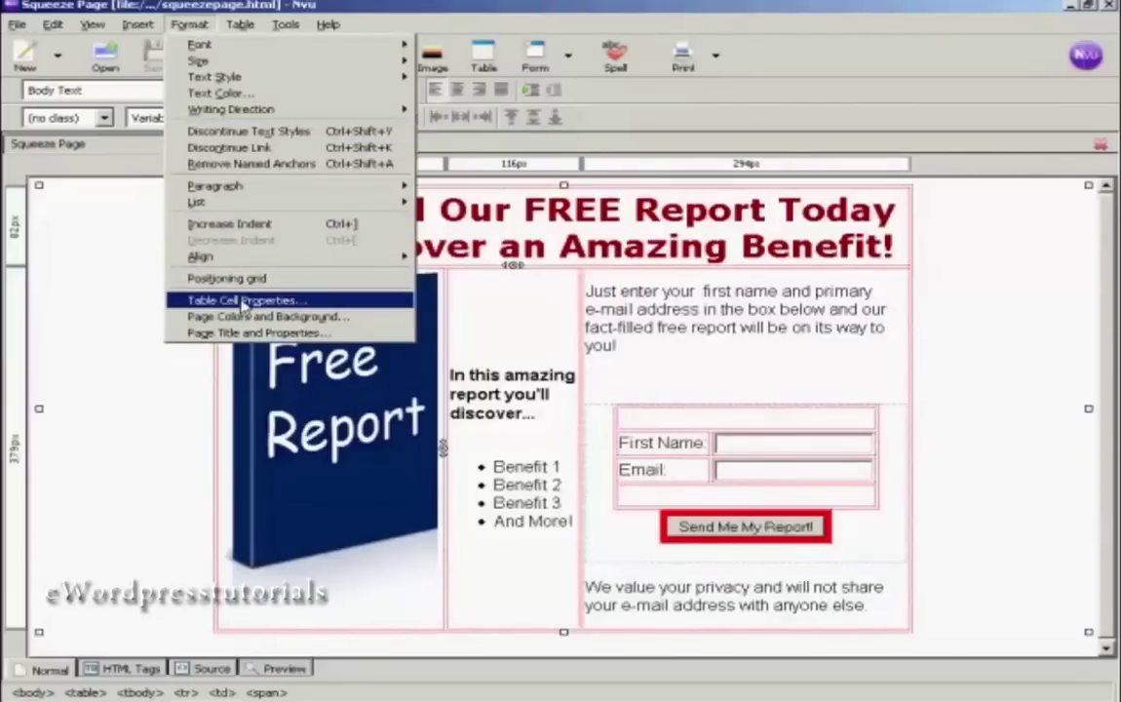
click(291, 303)
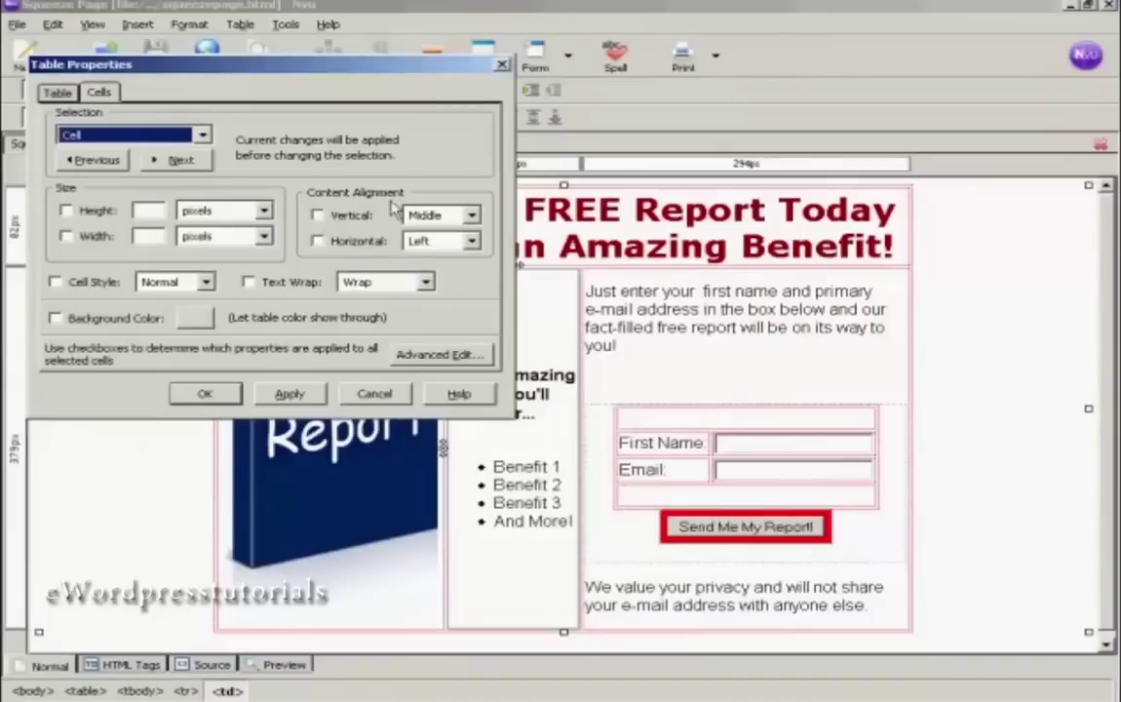
click(318, 214)
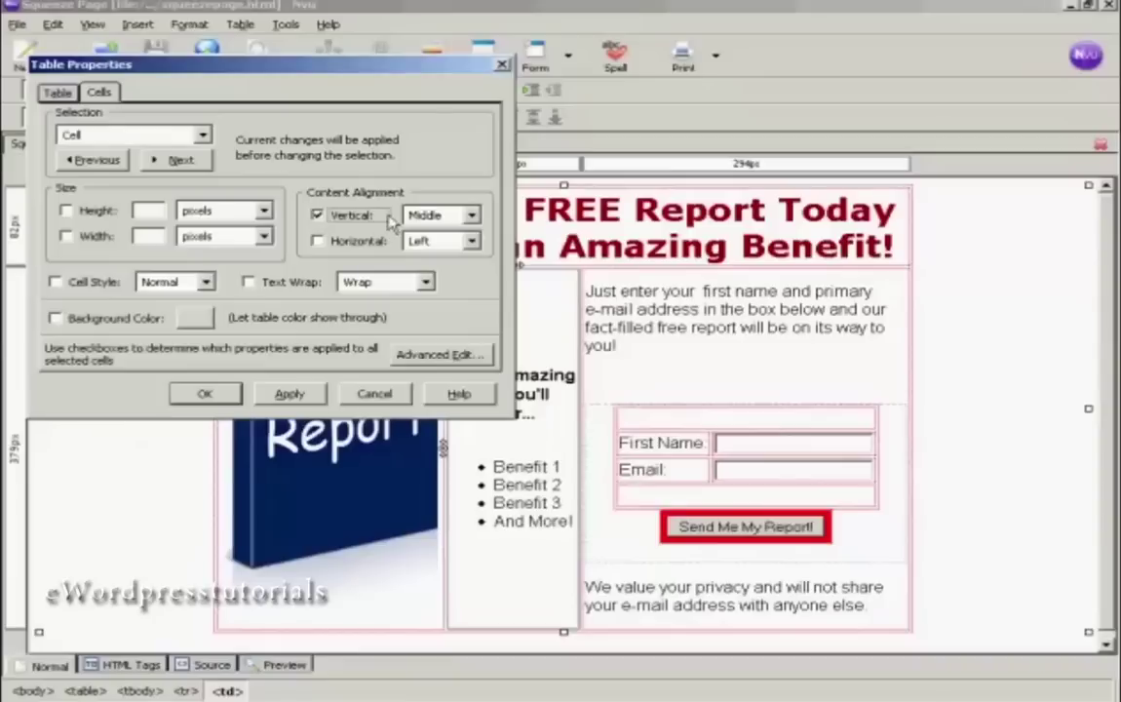
click(439, 215)
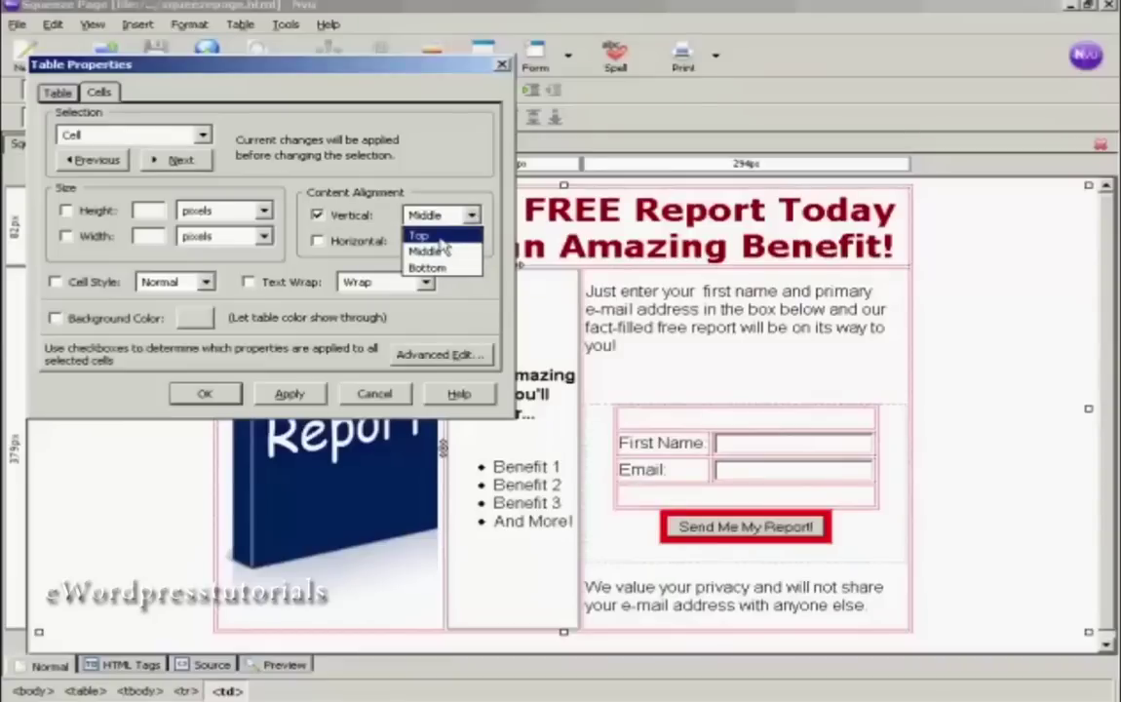
click(434, 236)
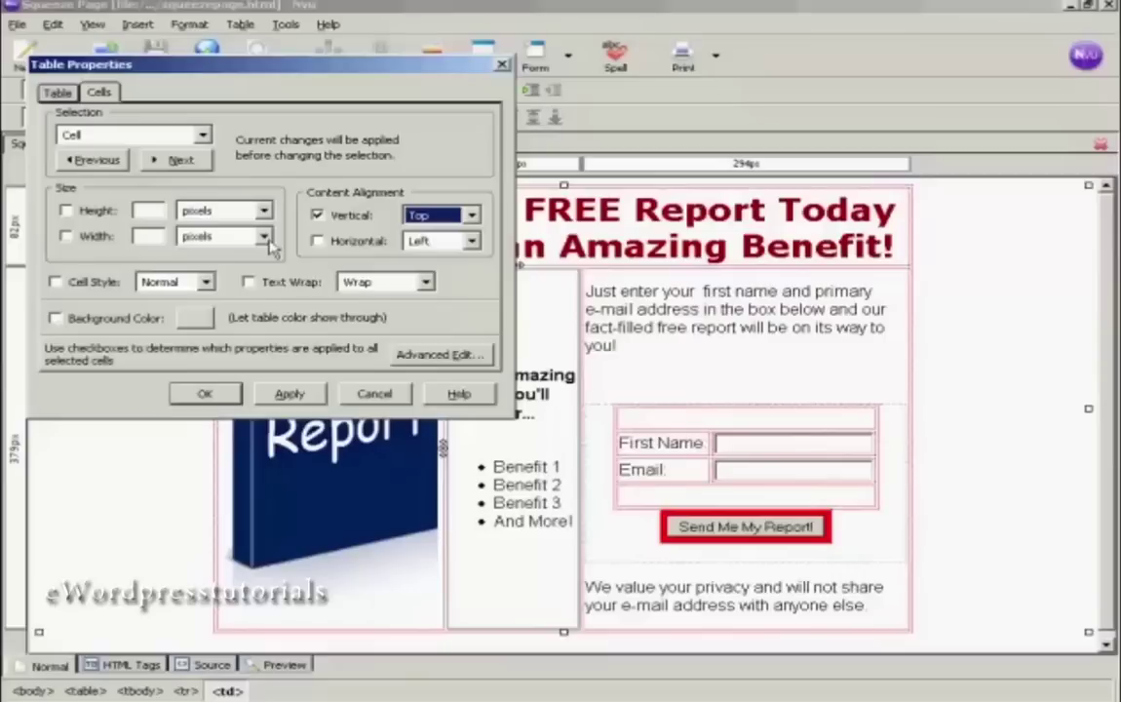
Step: Set the benefits cell's width to 33% of the table and apply the cell properties
click(65, 235)
click(263, 236)
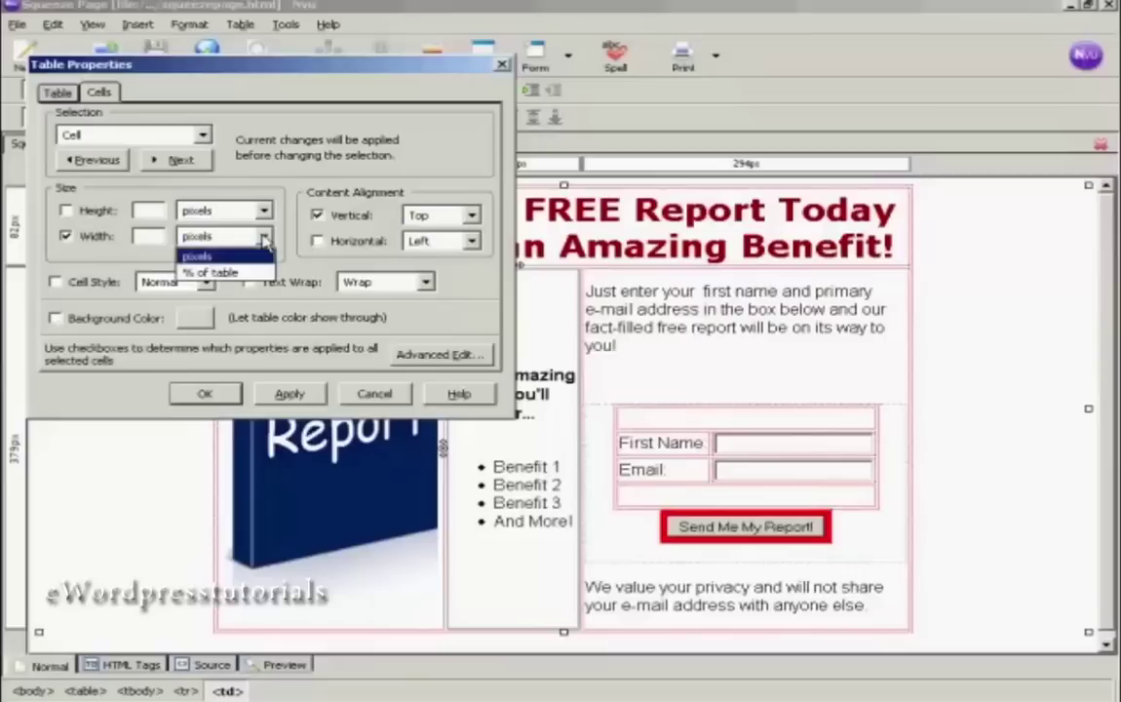
click(212, 271)
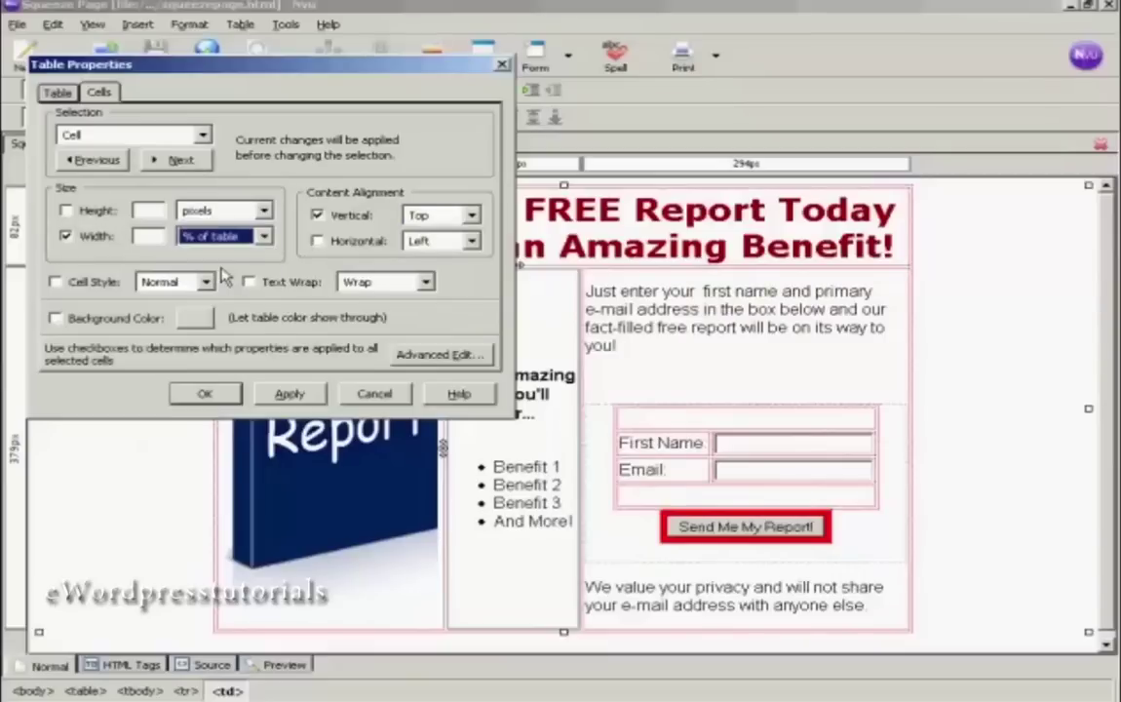
click(152, 239)
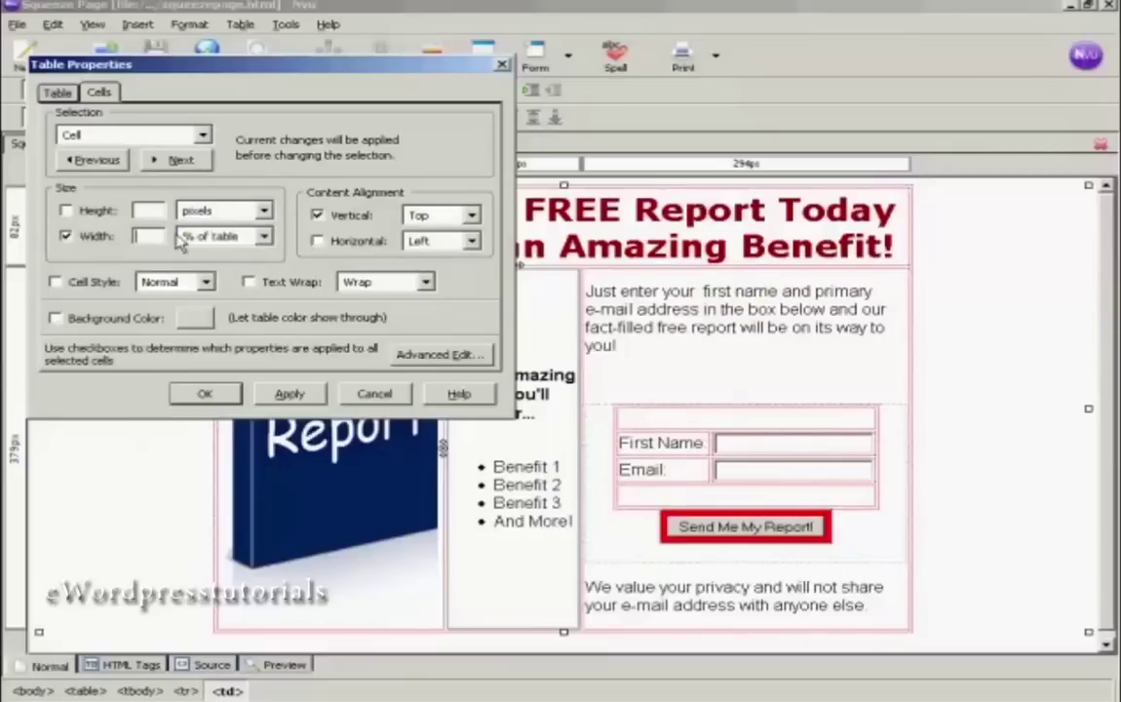
text(33)
click(292, 395)
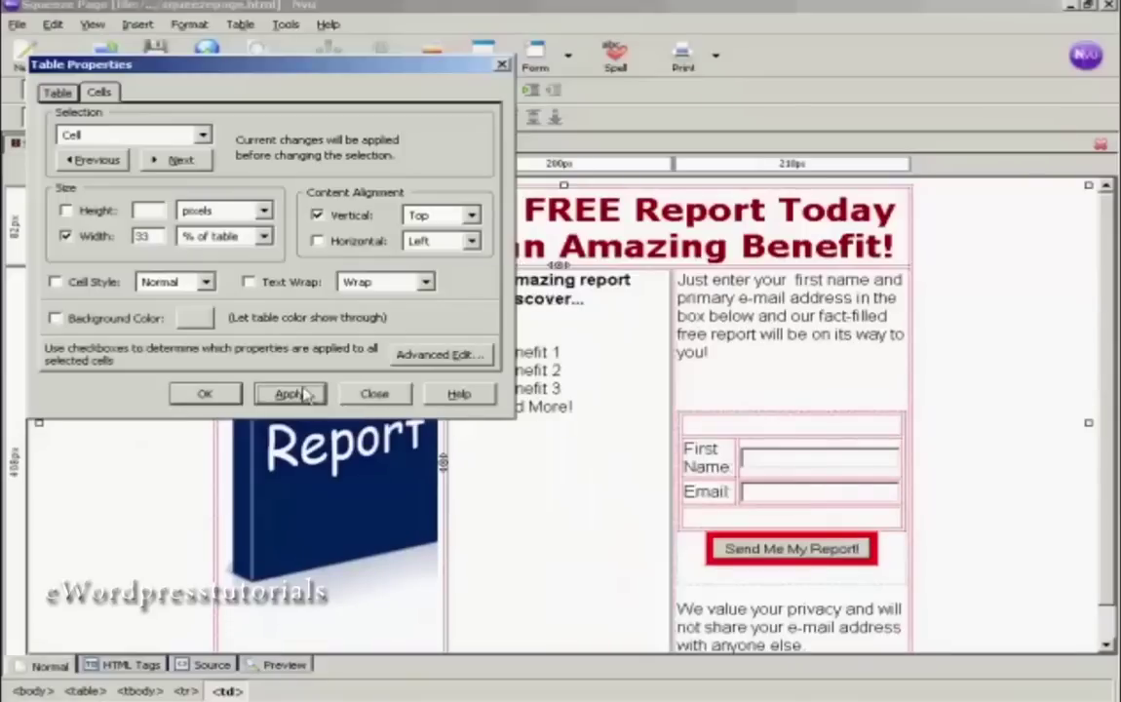
click(203, 394)
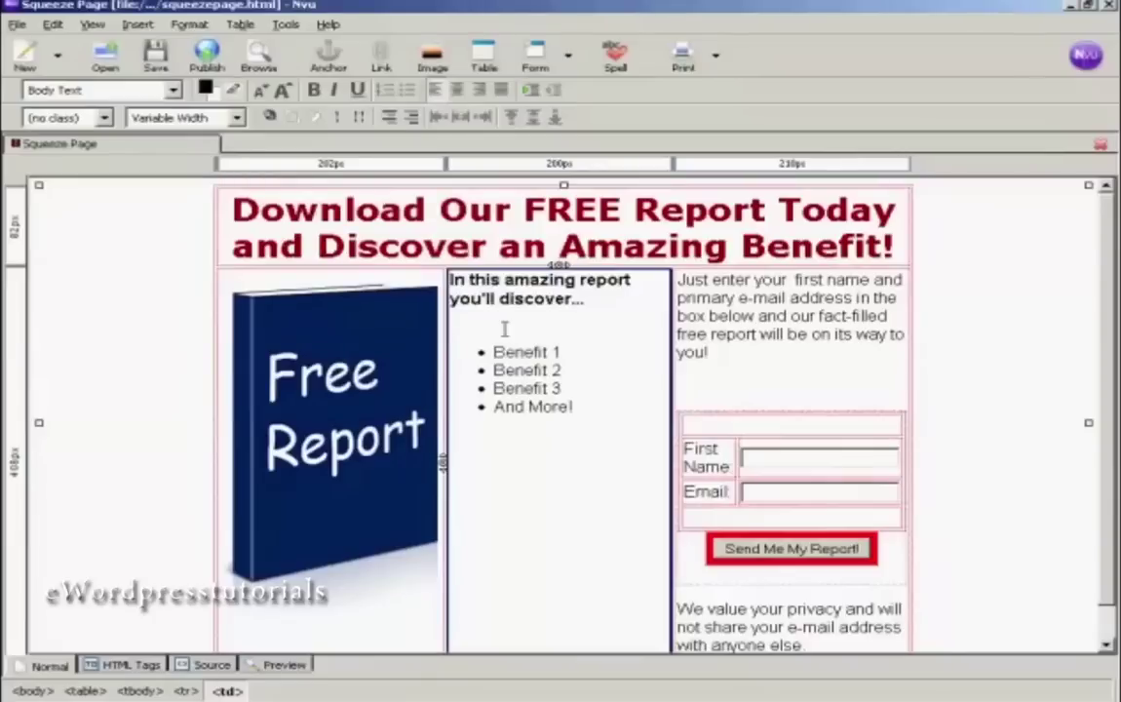
Step: Save the page and reload it in Firefox to check the benefits column, returning to Nvu when done
drag(1114, 307, 1109, 341)
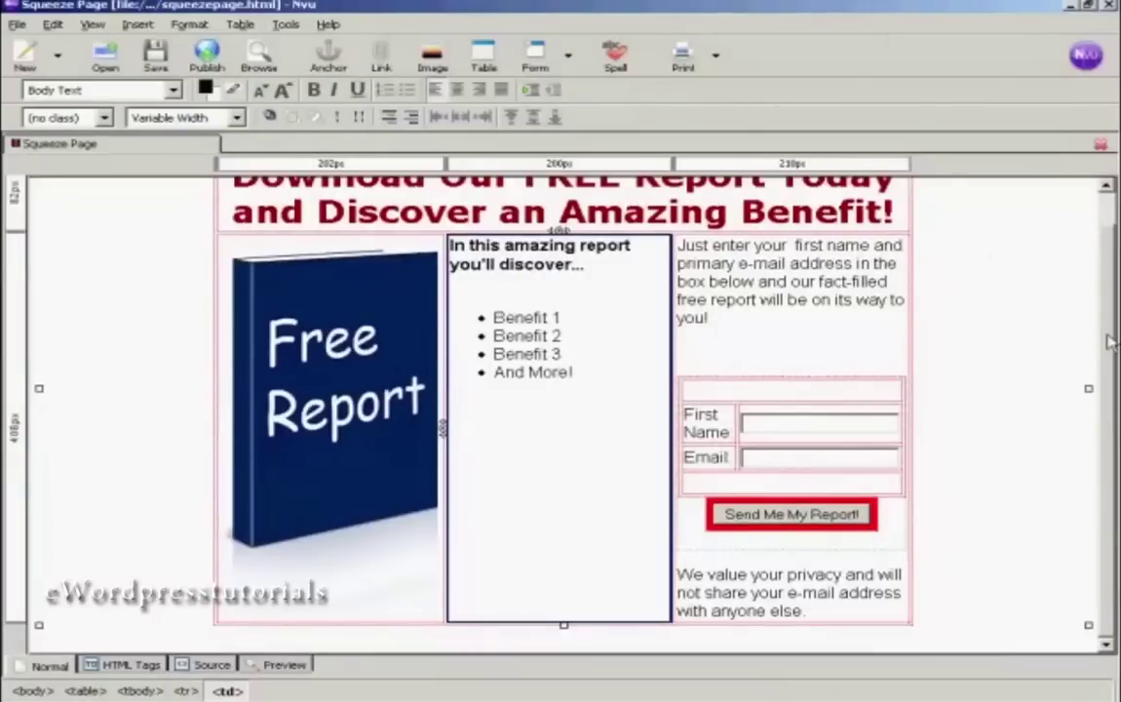
click(158, 58)
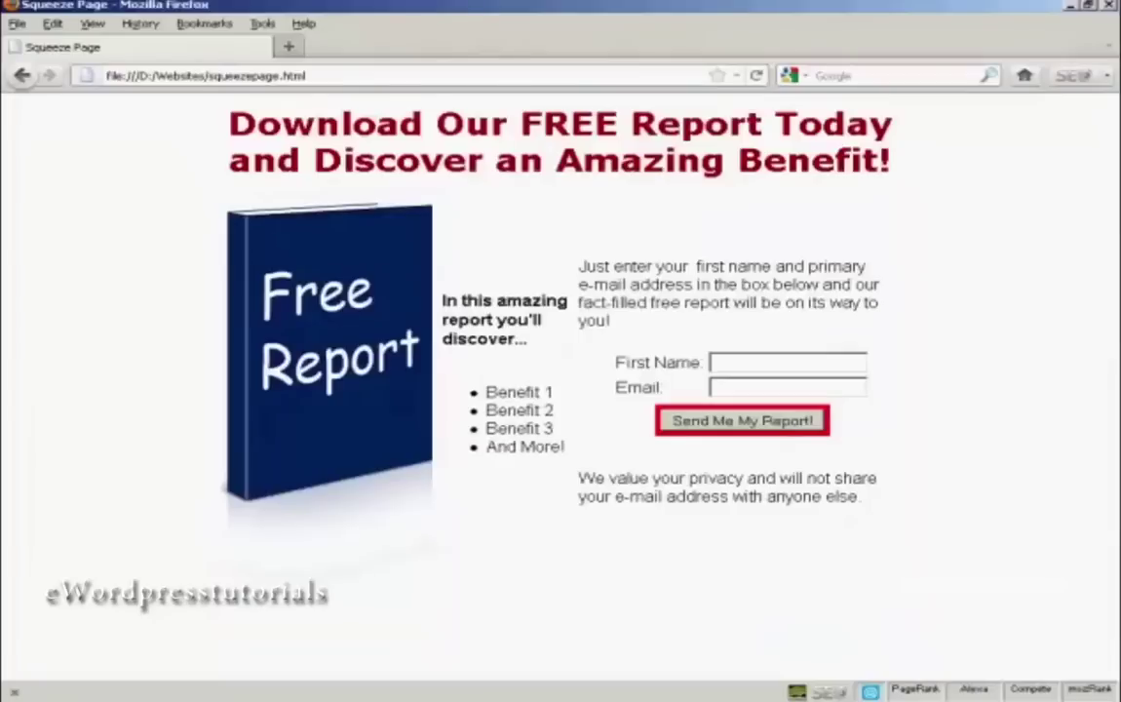
click(758, 76)
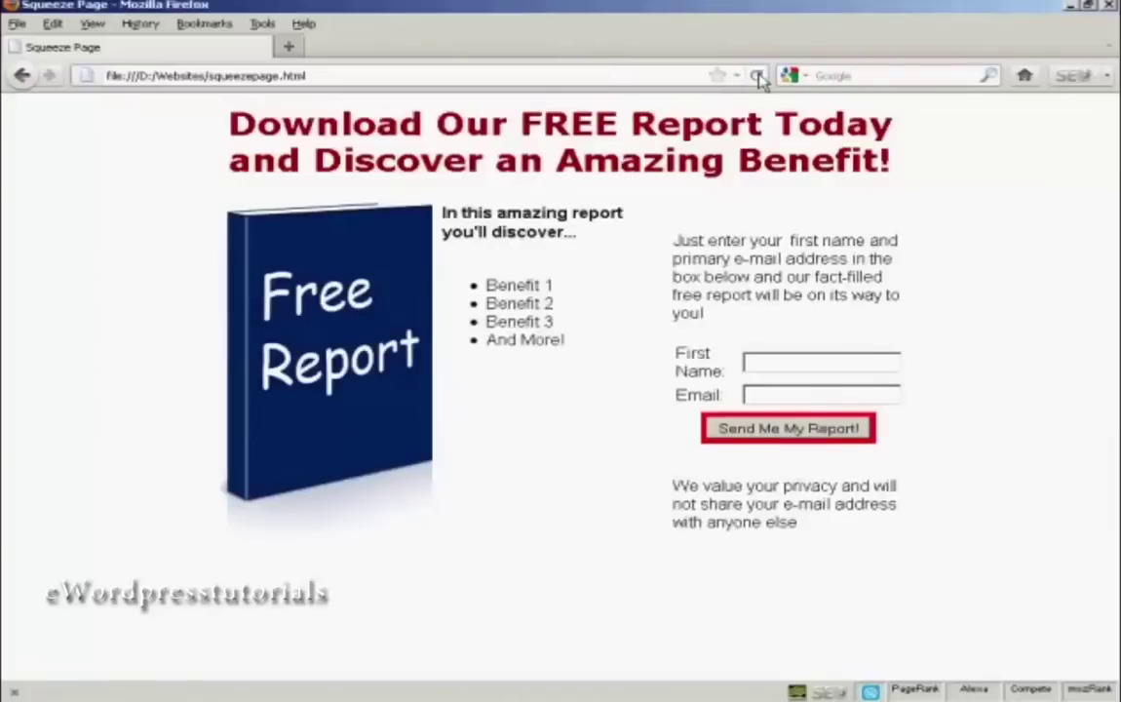
click(758, 76)
key(alt+Tab)
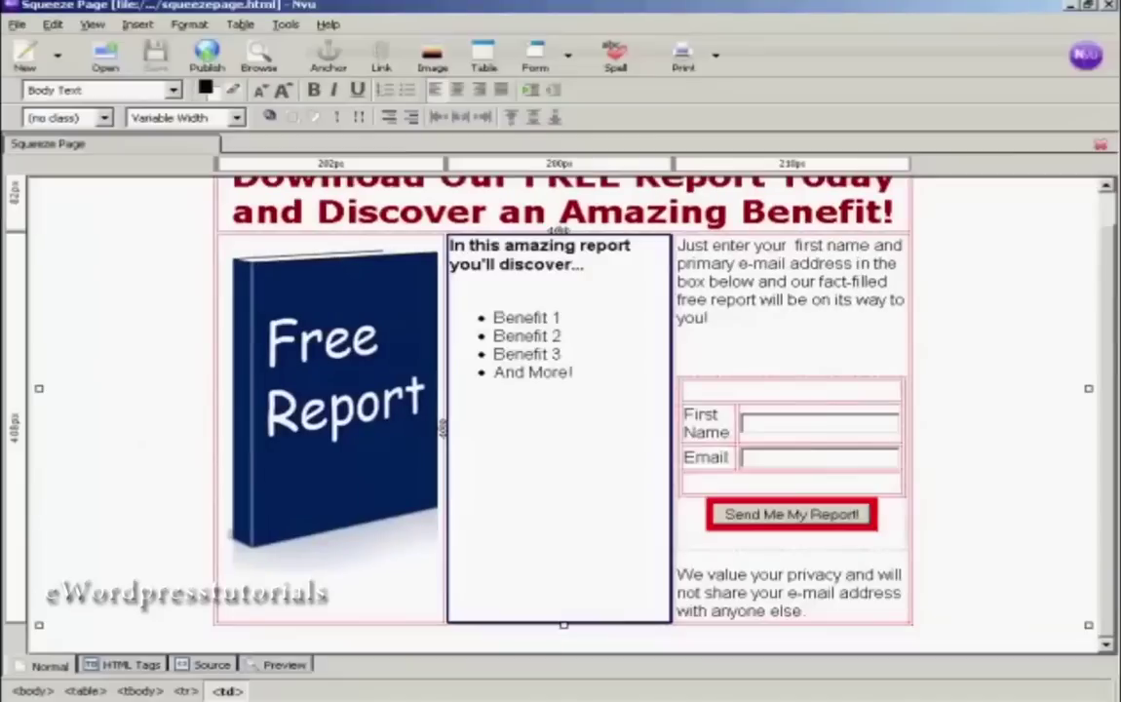
Step: Set the vertical content alignment of the opt-in form cell to Top
click(685, 245)
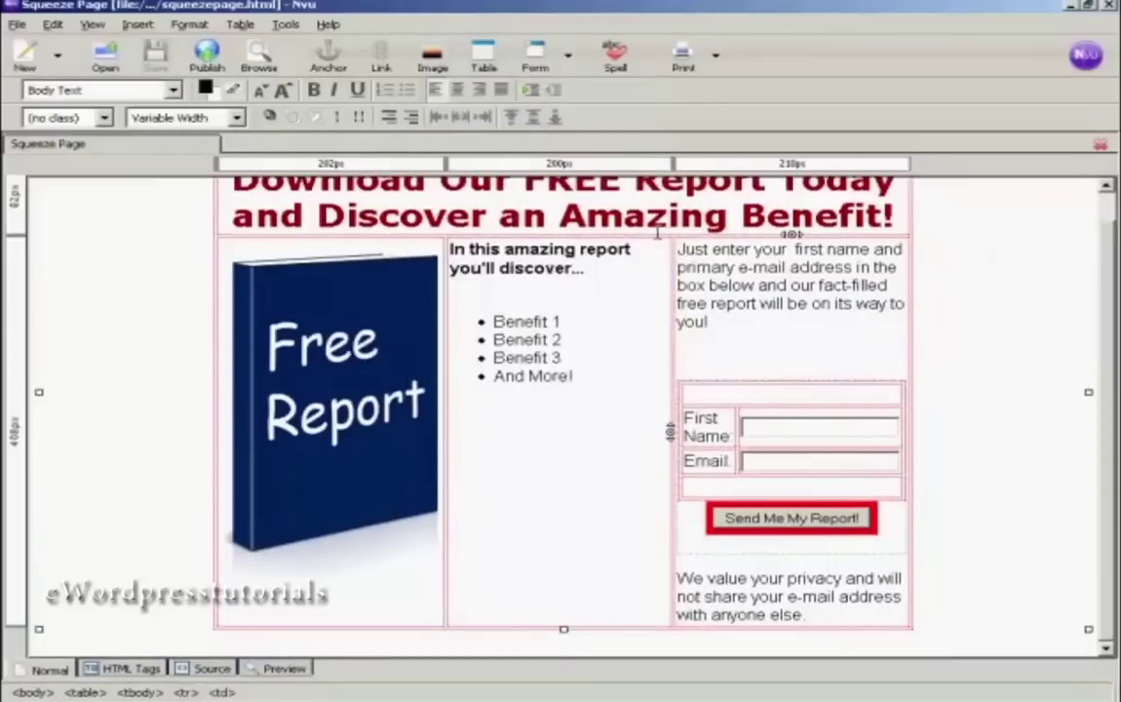
click(185, 27)
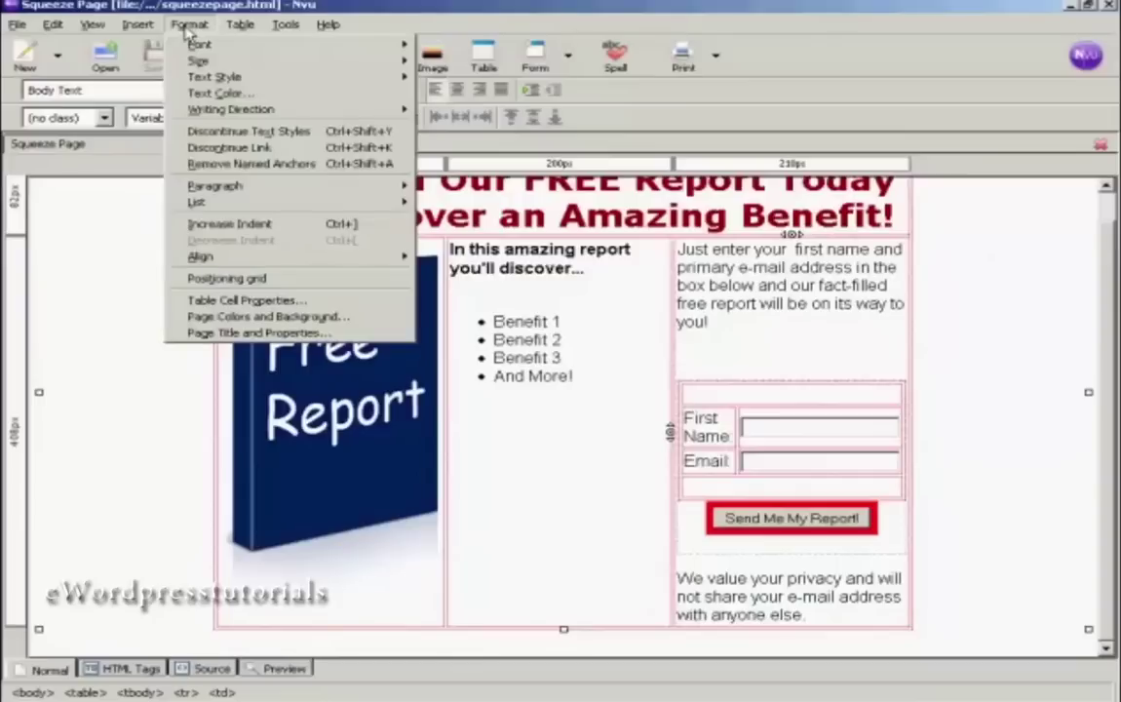
click(256, 304)
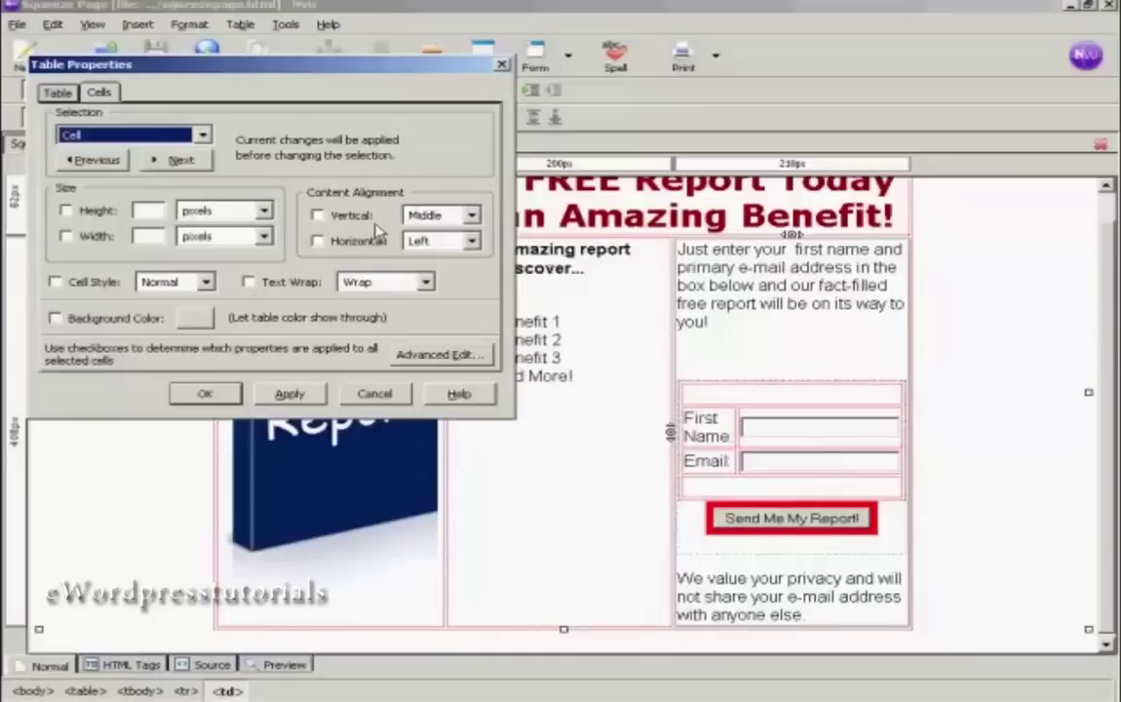
click(318, 217)
click(470, 216)
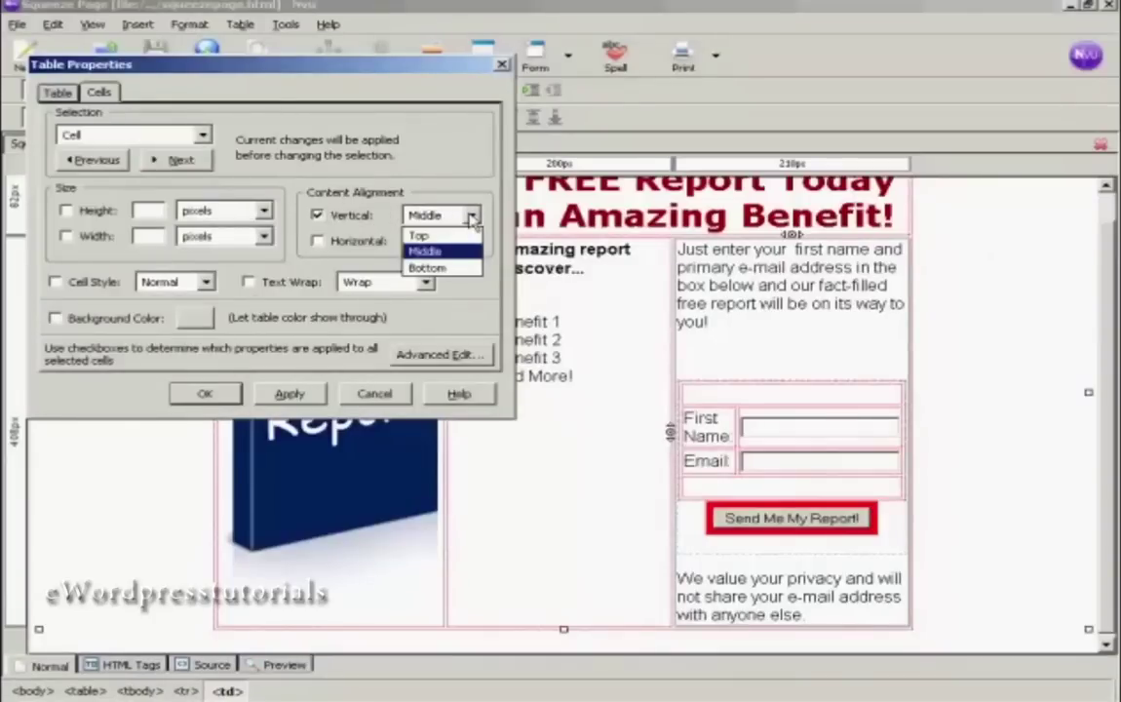
click(419, 235)
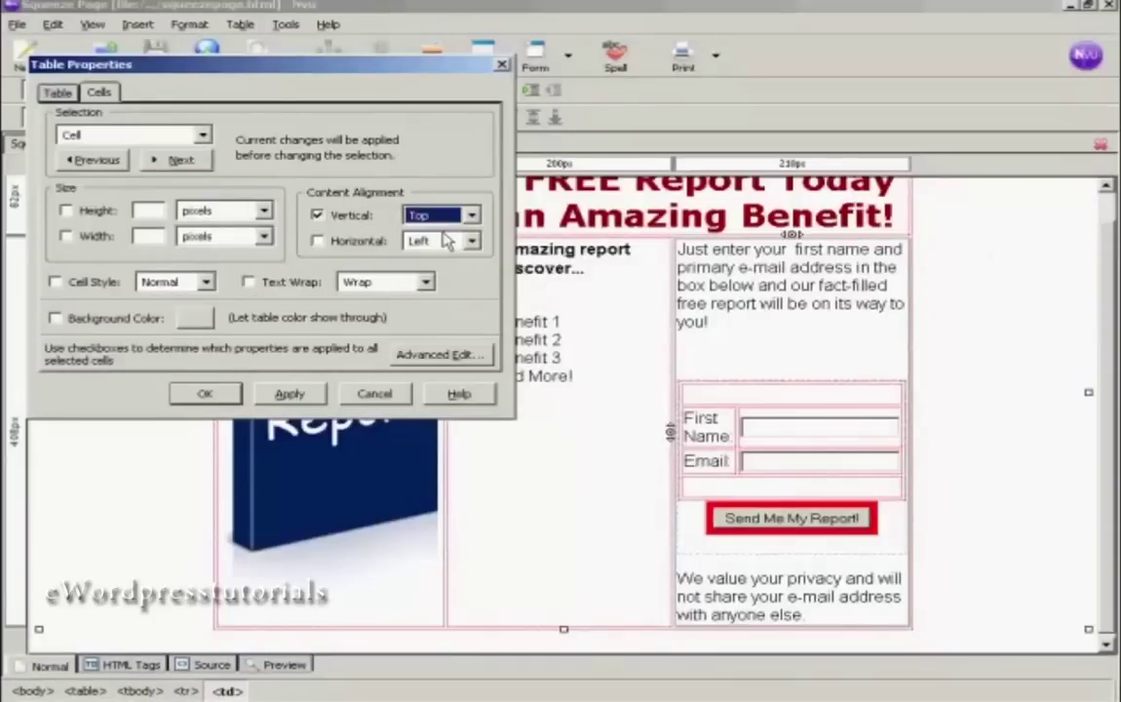
click(290, 395)
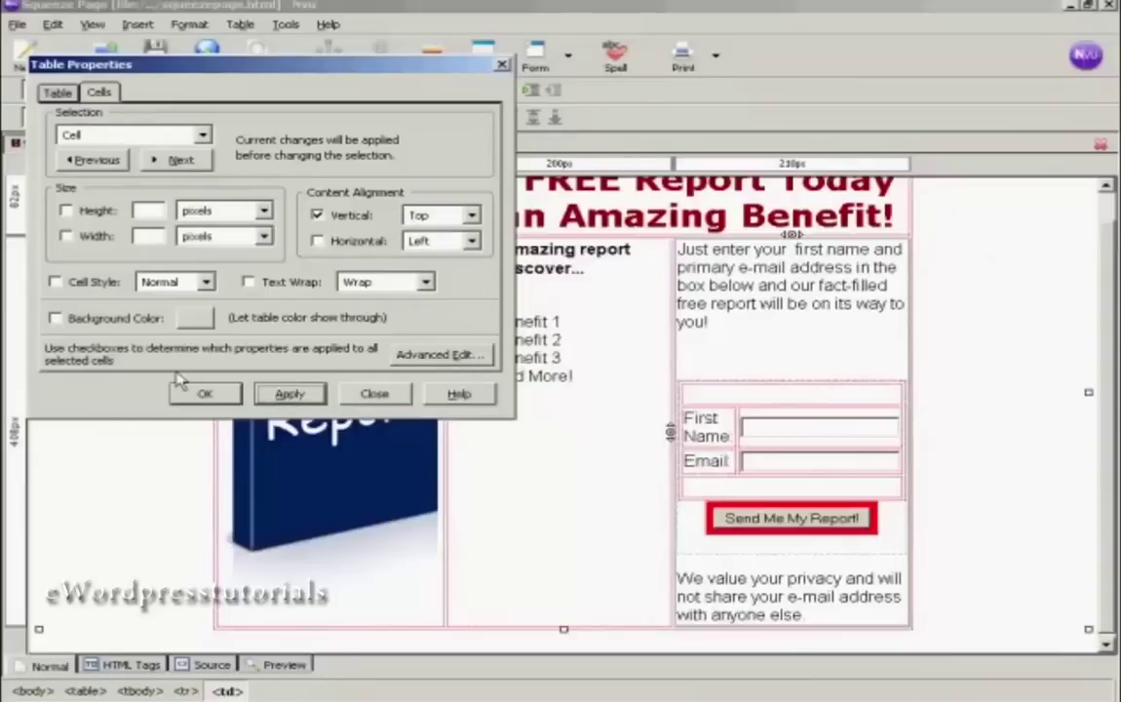
click(202, 393)
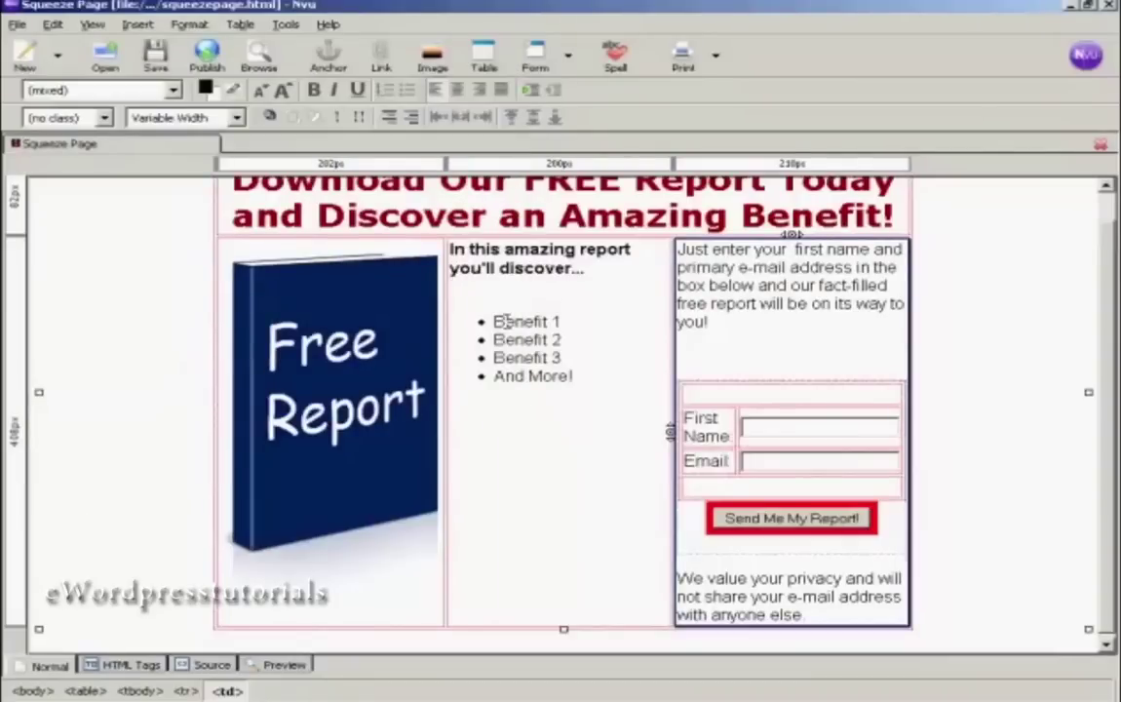
Step: Save the page and reload it in Firefox to check the form column's alignment, returning to Nvu when done
click(156, 57)
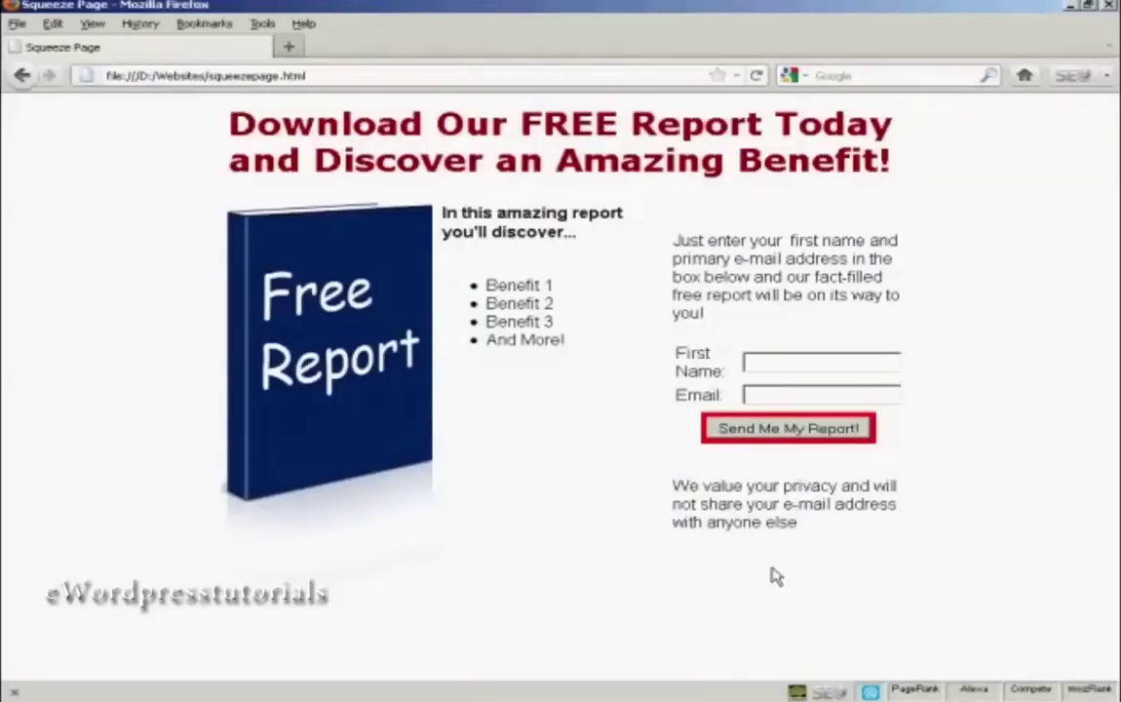
click(756, 76)
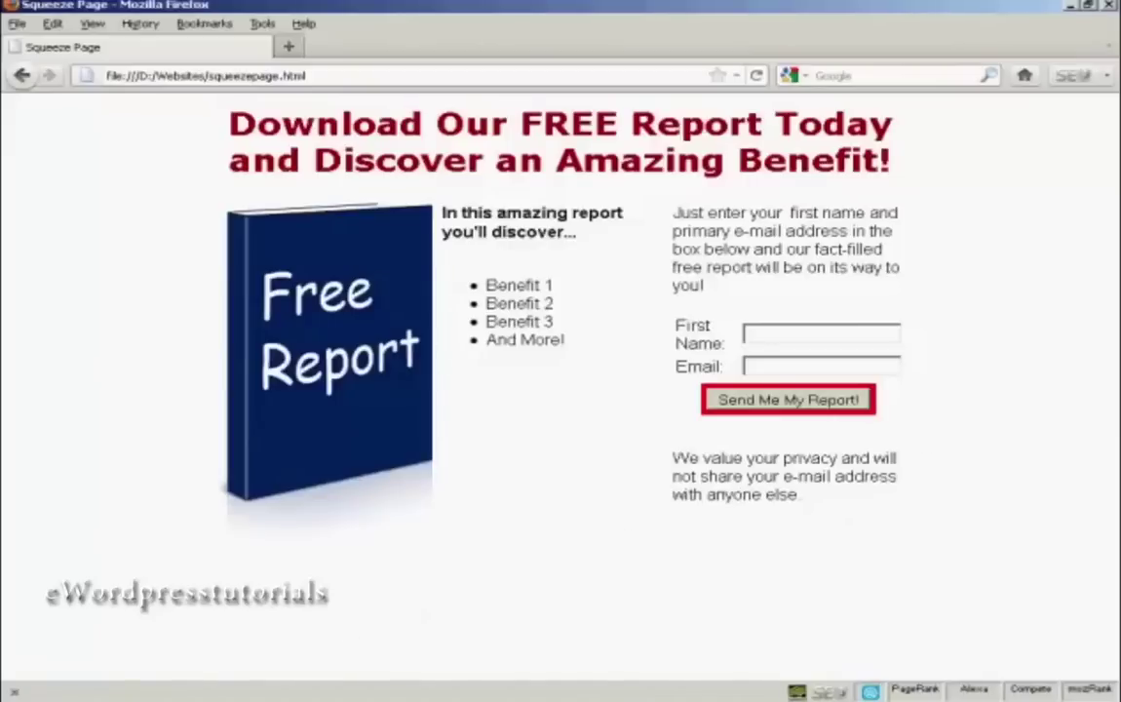
key(alt+Tab)
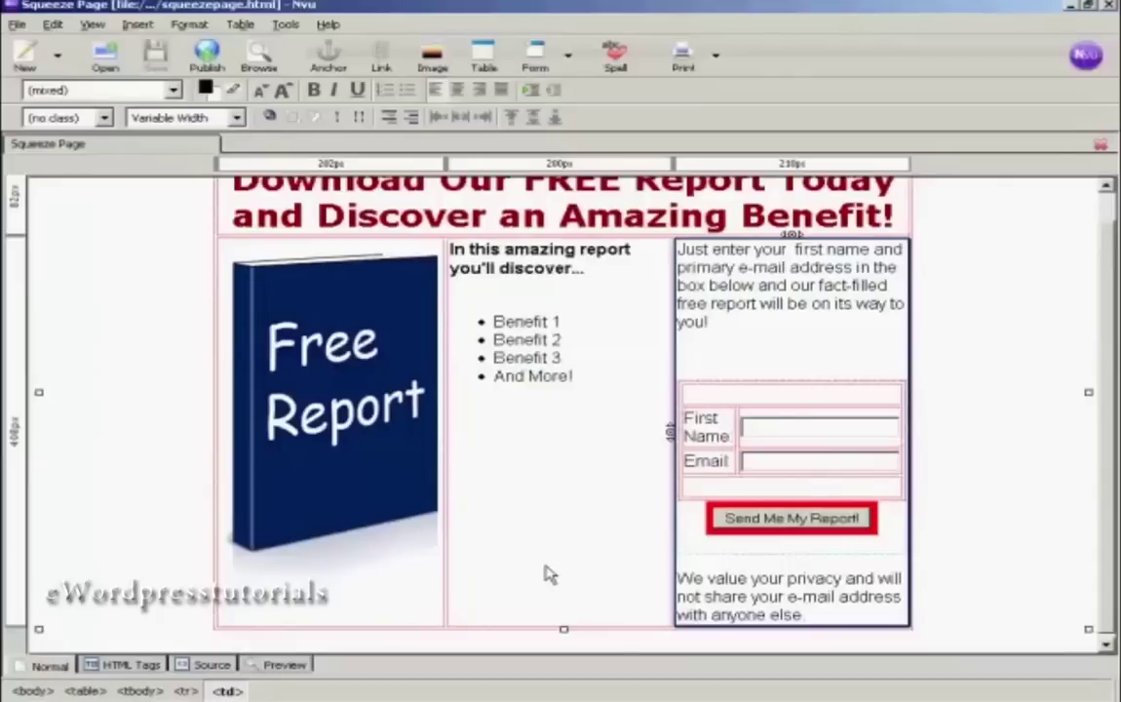
Step: Insert a table with one row and one column on the blank line between the introductory text and the opt-in form
click(685, 365)
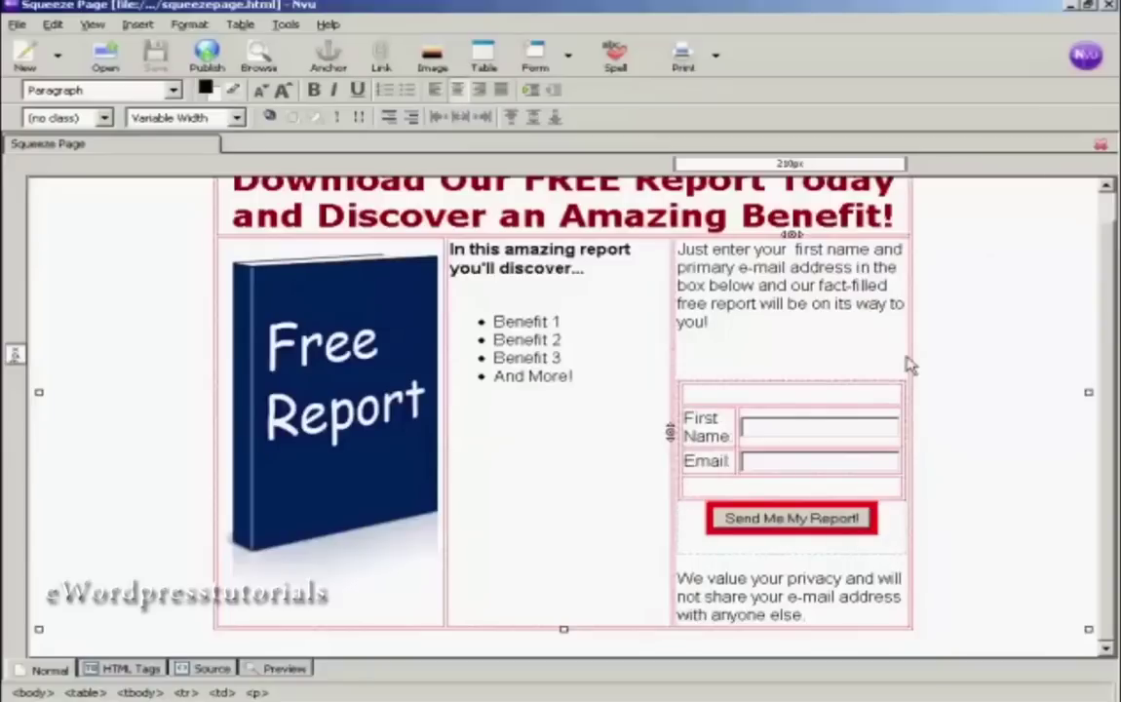
click(770, 353)
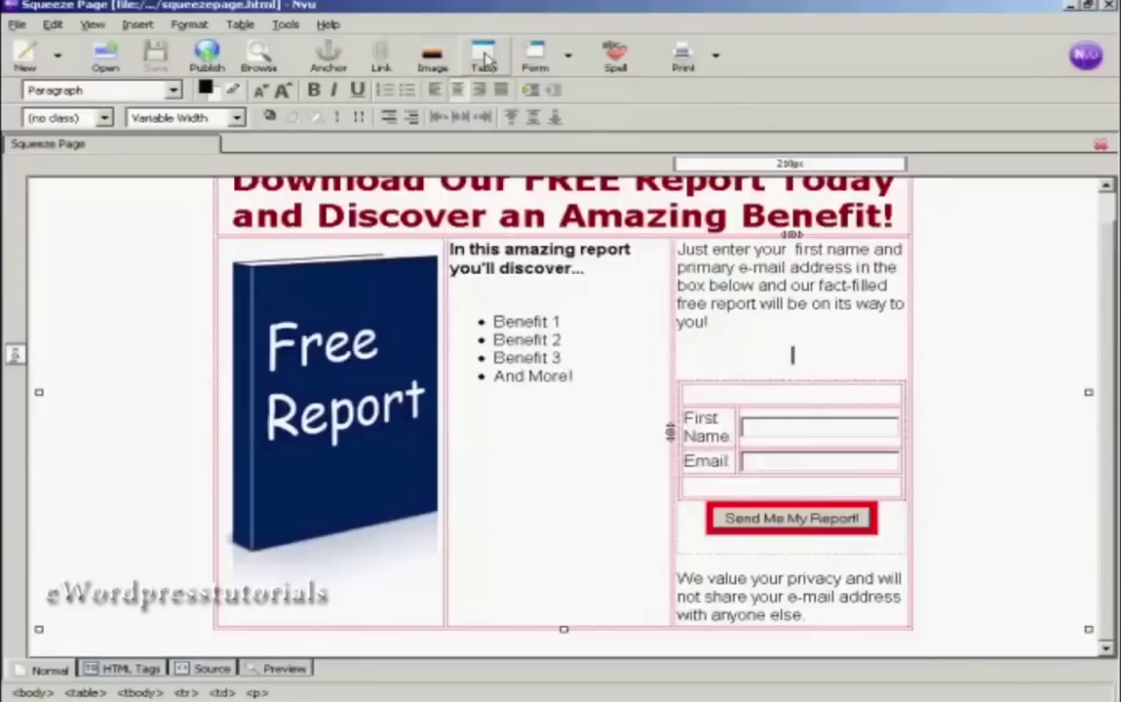
click(240, 26)
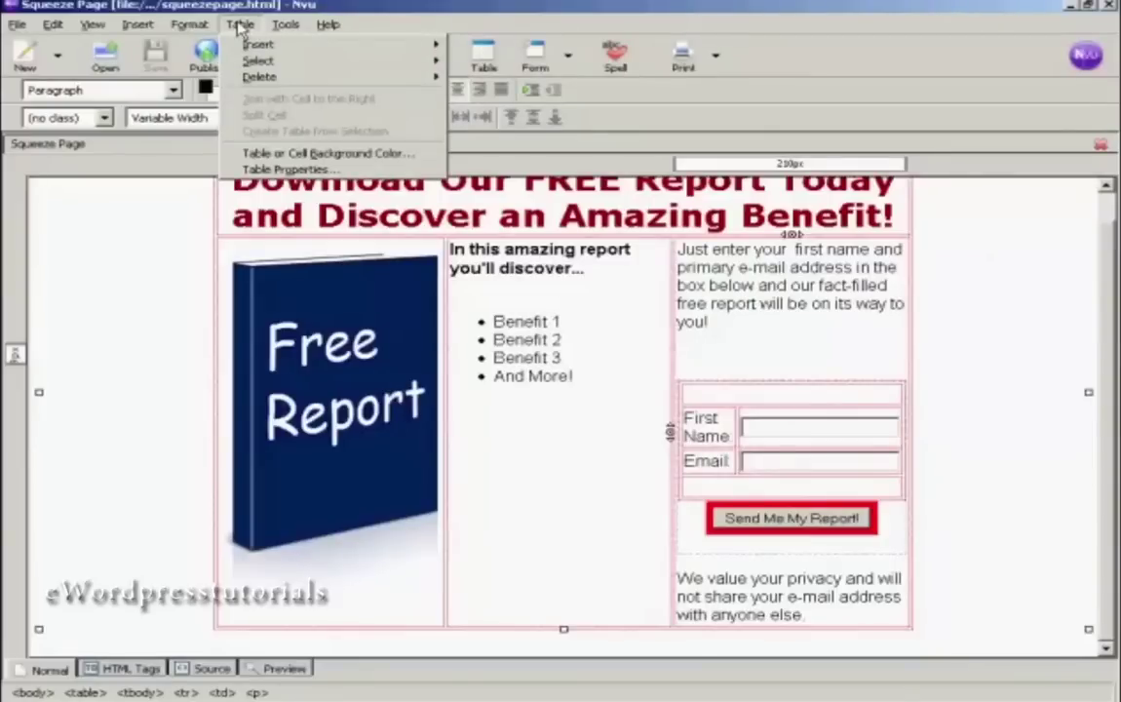
mouse_move(321, 45)
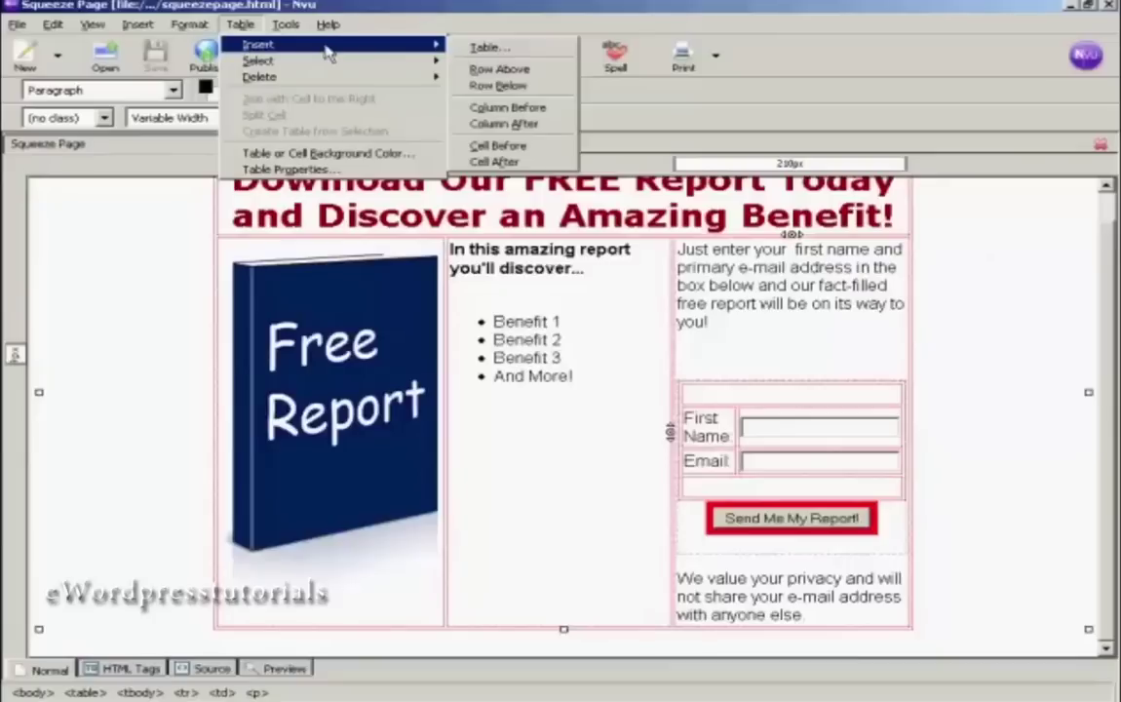
click(482, 49)
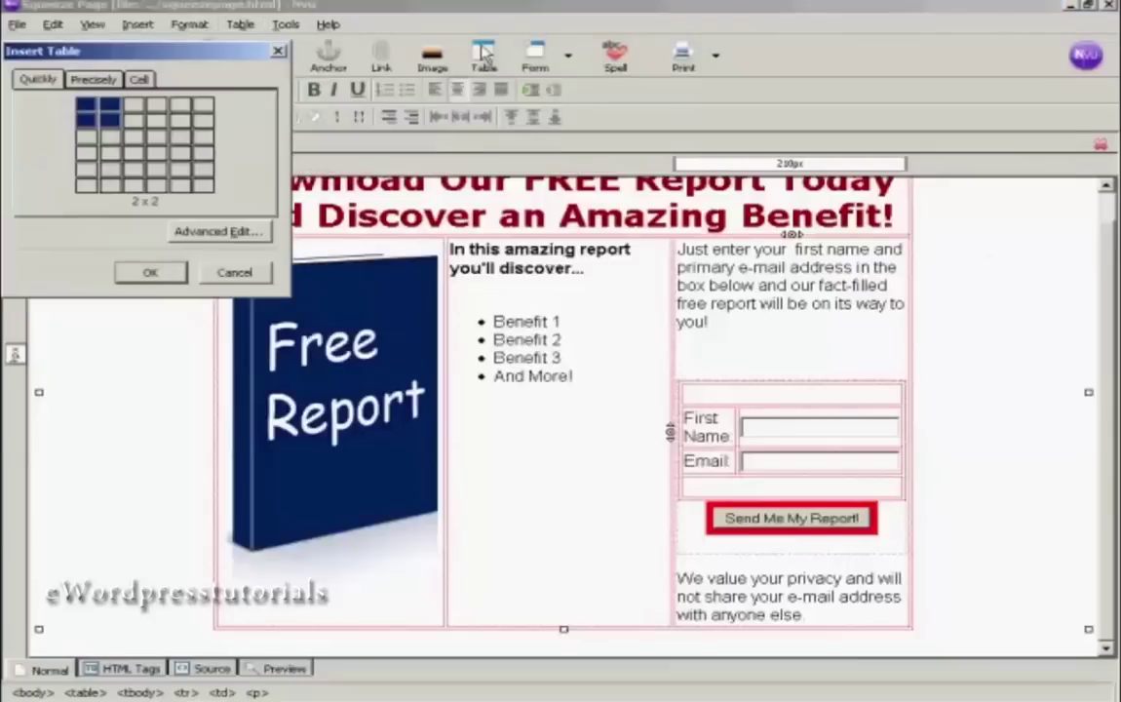
click(86, 109)
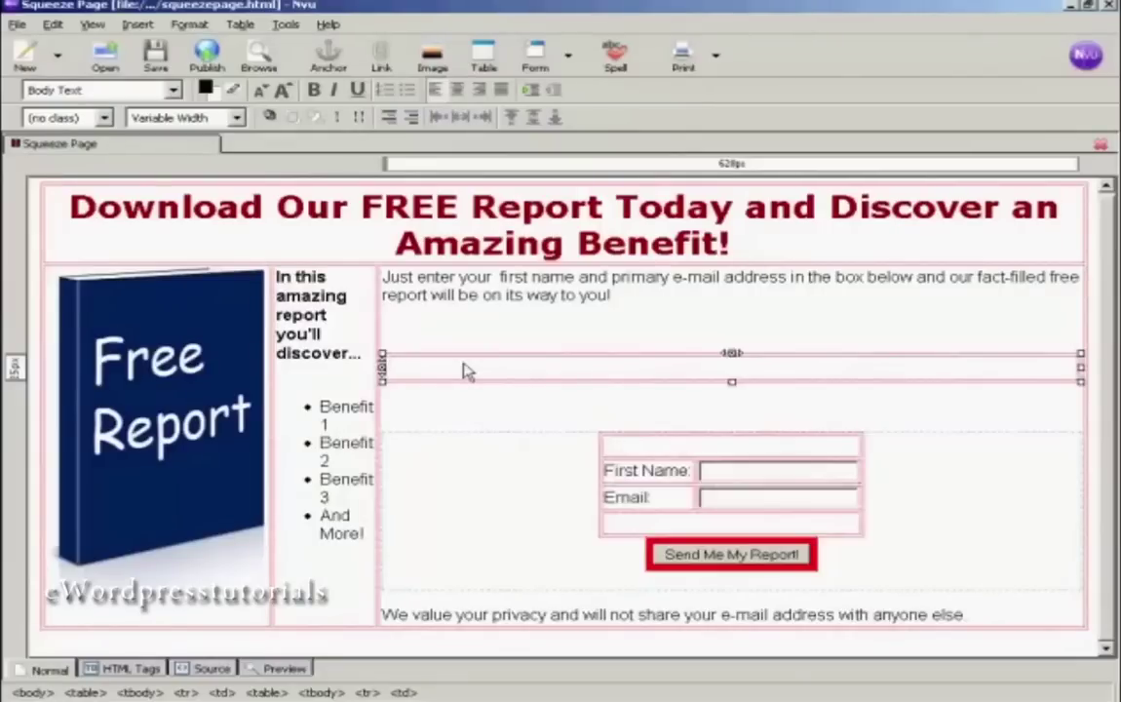
Step: Set the new one-cell nested table's width to 100 % of cell
click(189, 24)
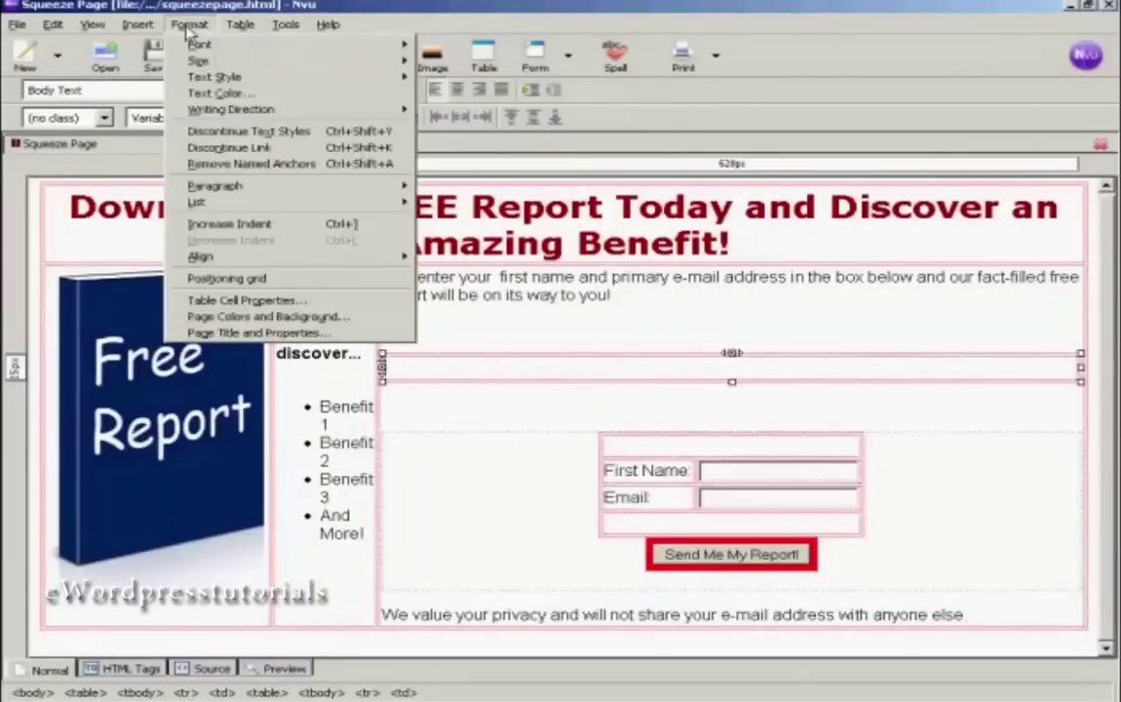
click(274, 301)
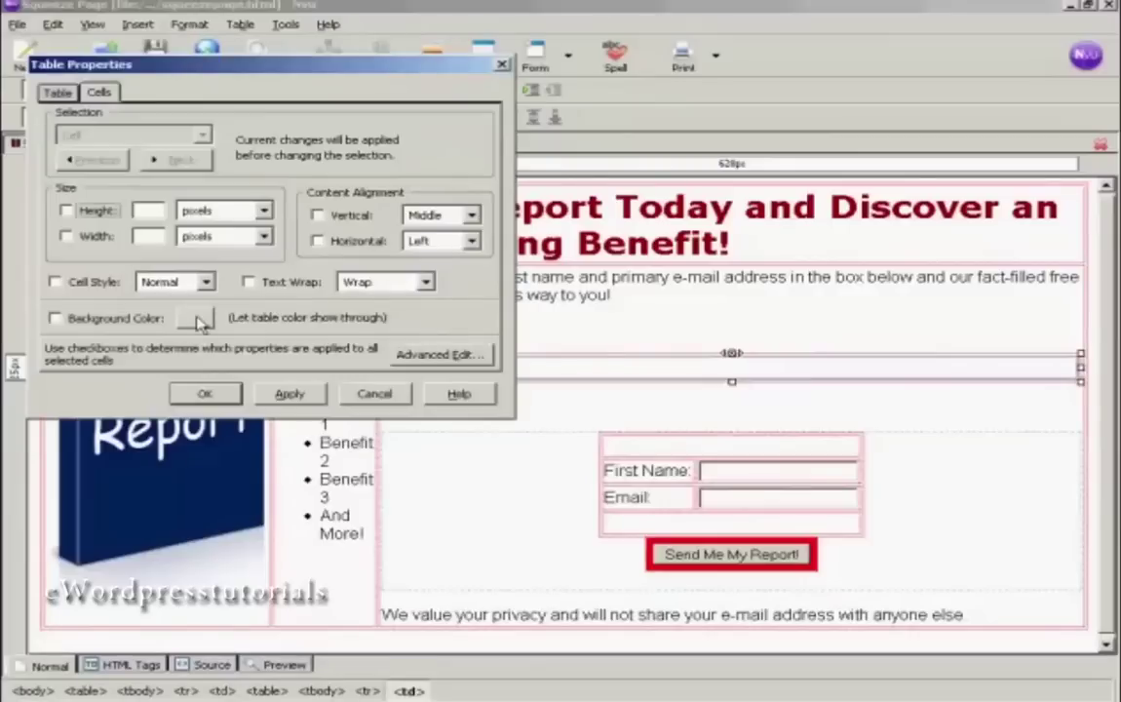
click(59, 94)
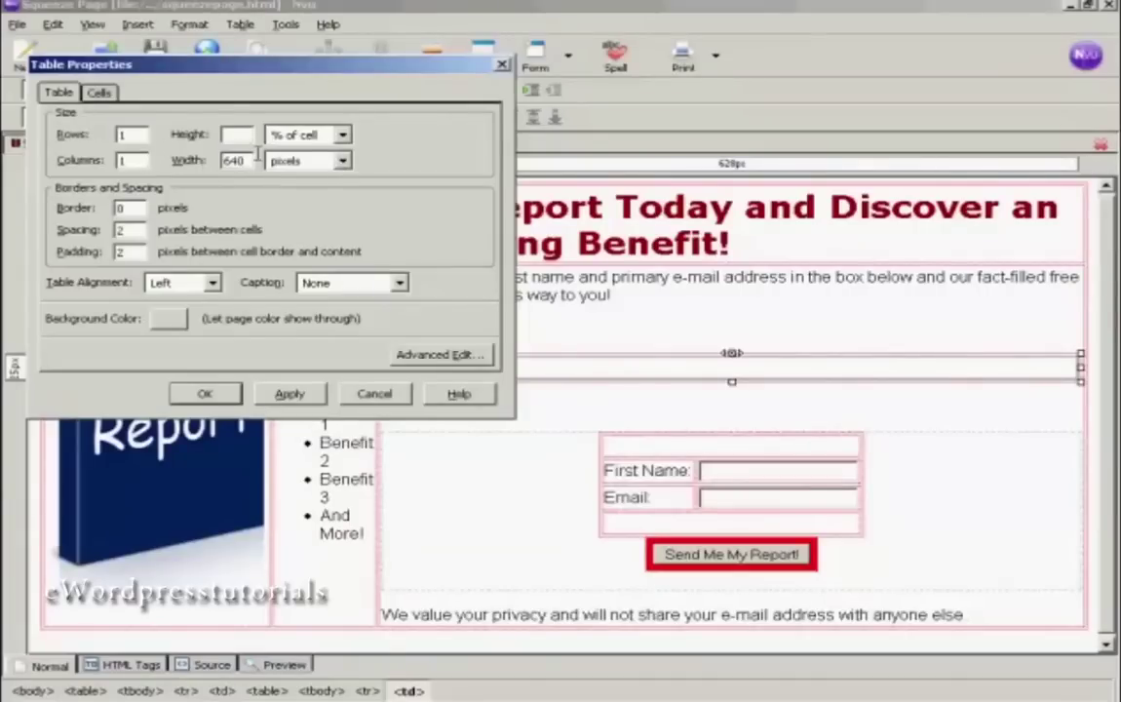
click(342, 161)
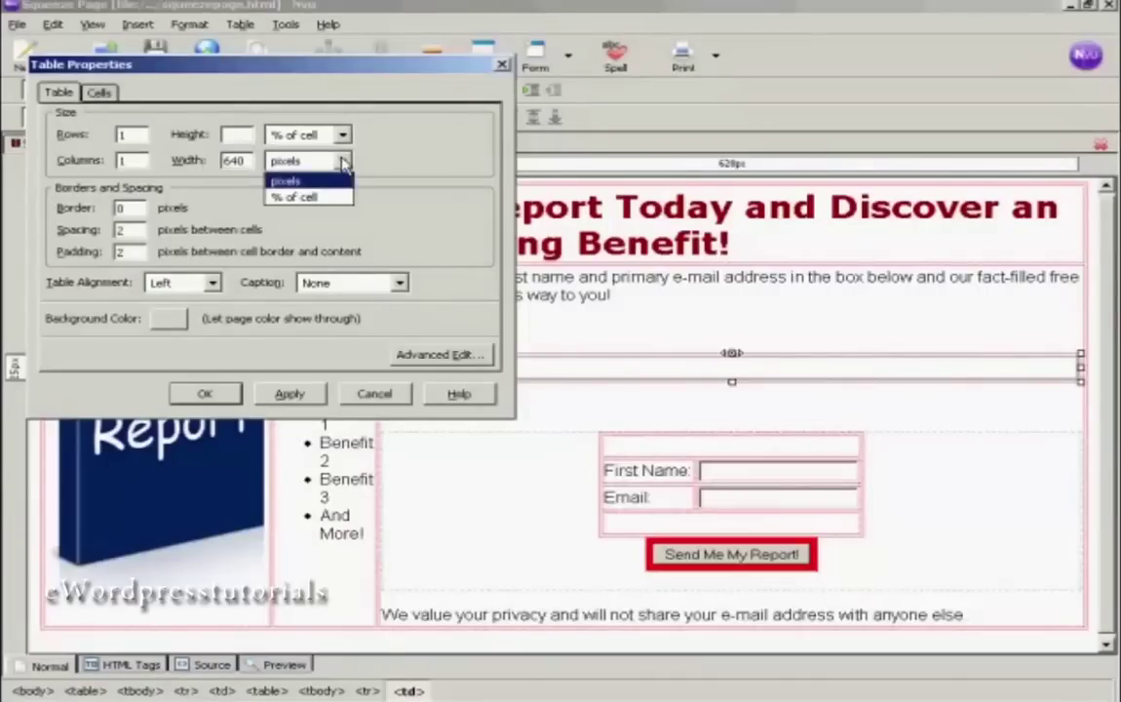
click(306, 196)
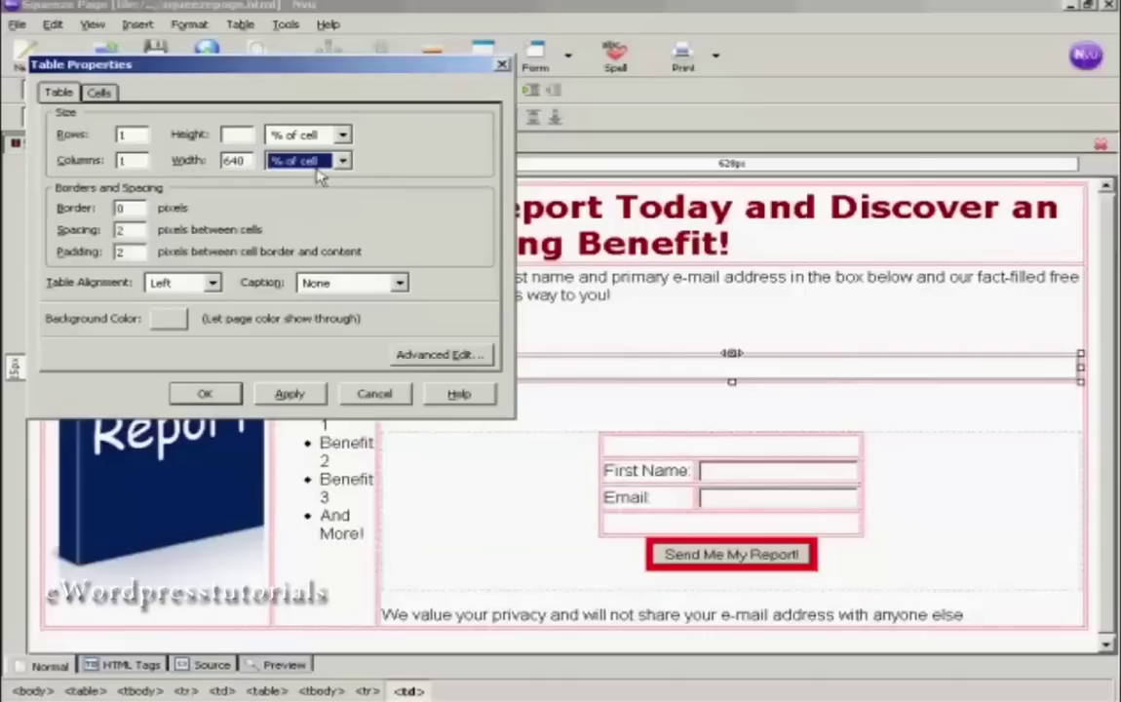
drag(249, 159, 219, 159)
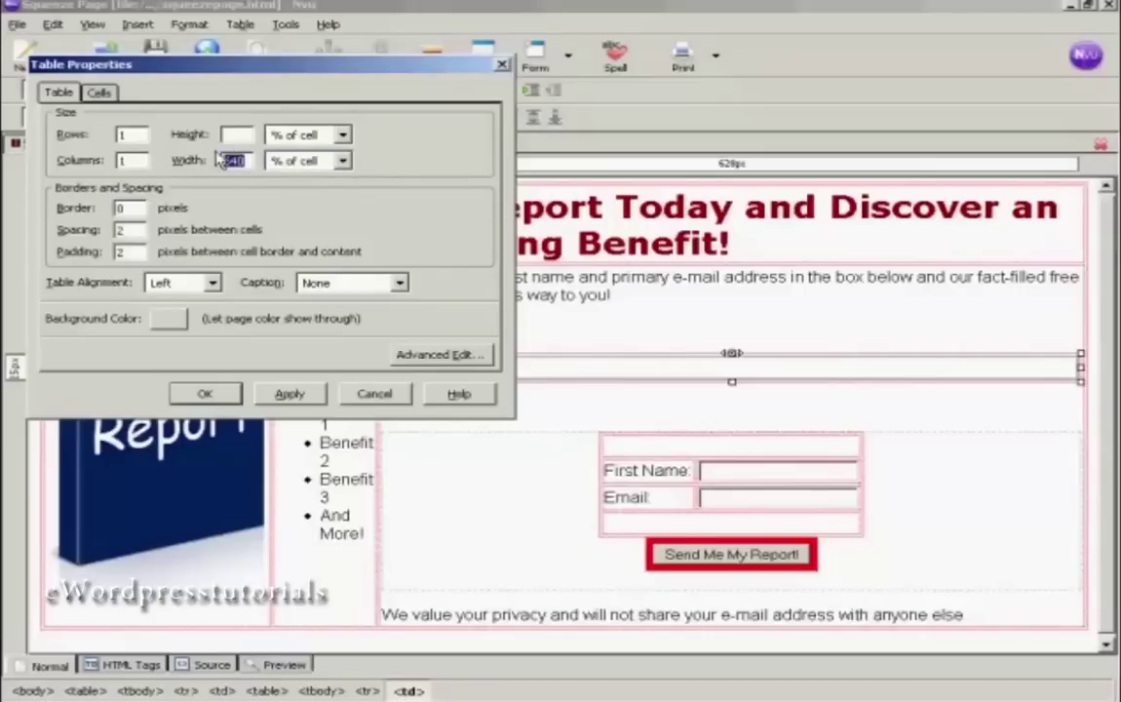
text(100)
click(288, 394)
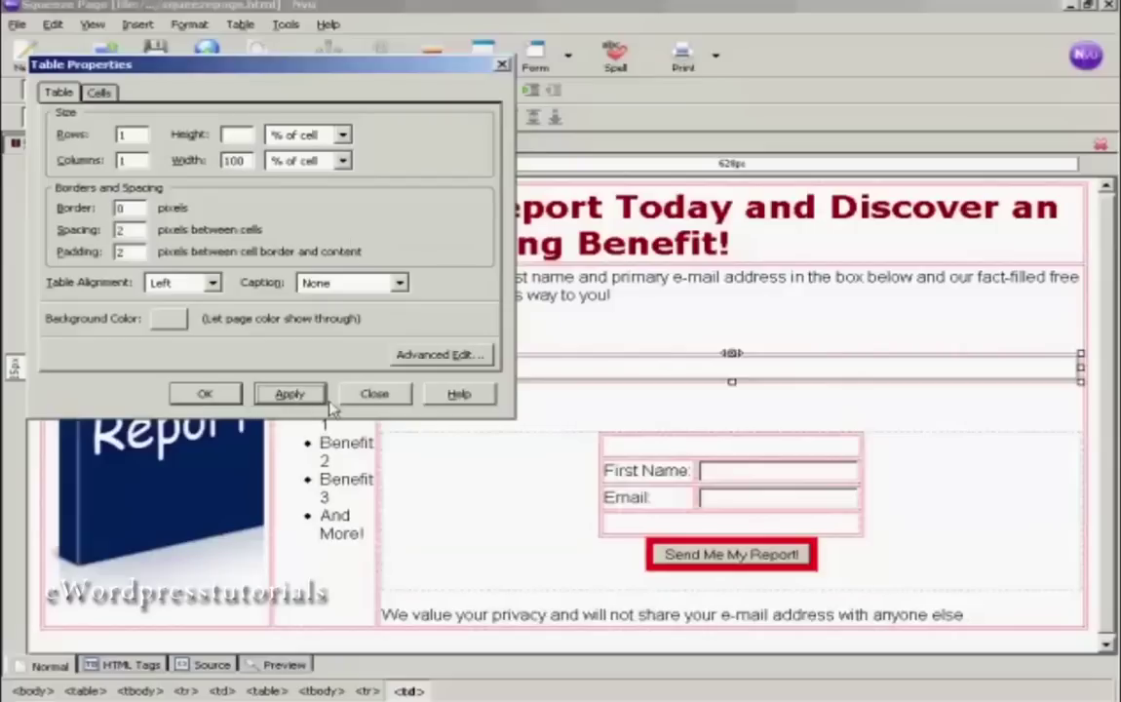
click(207, 394)
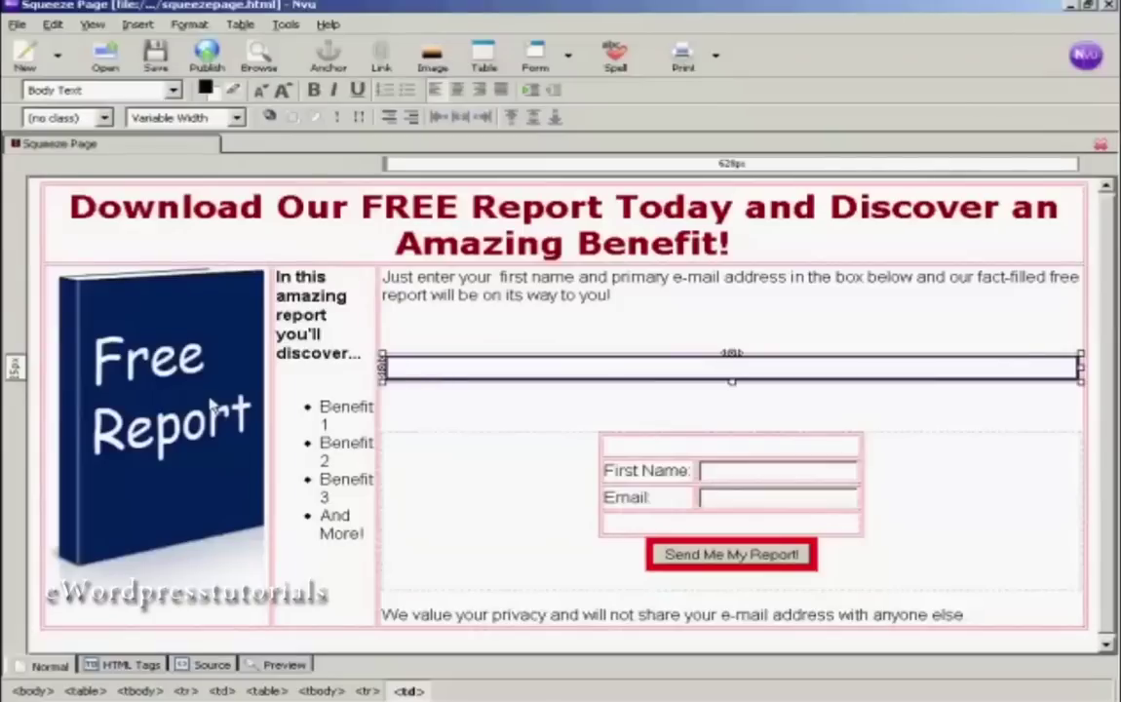
Step: Set the width of the cell holding the introductory text and opt-in form to 33 % of table
click(434, 277)
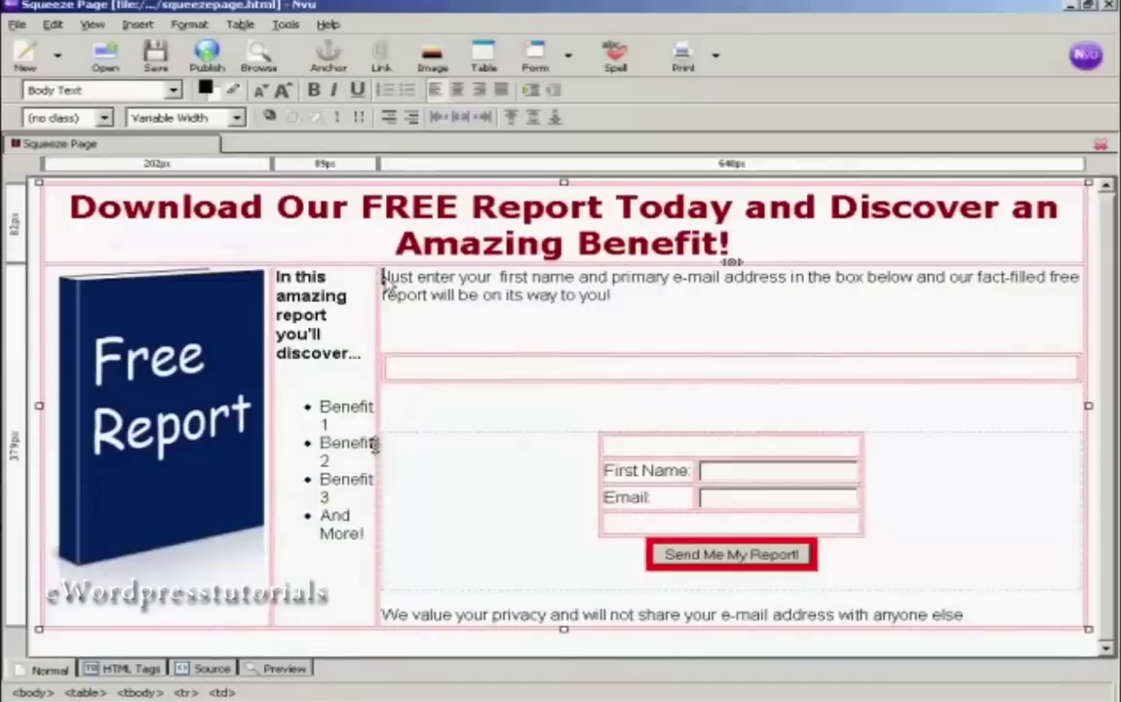
click(179, 27)
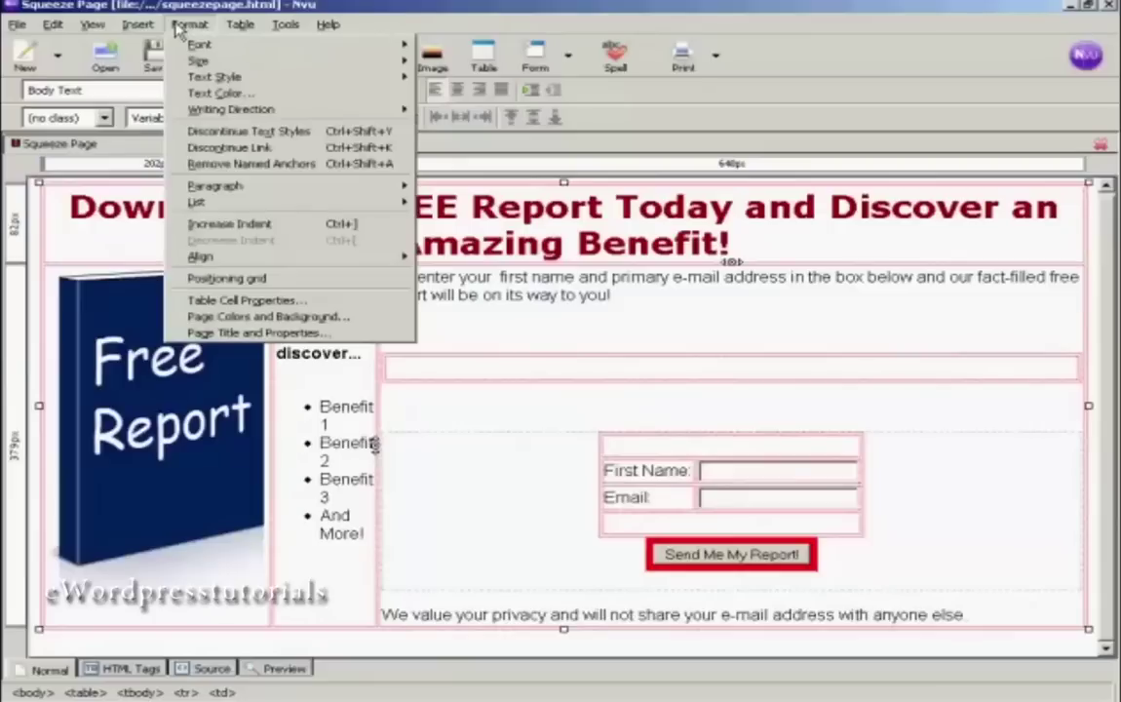
click(258, 303)
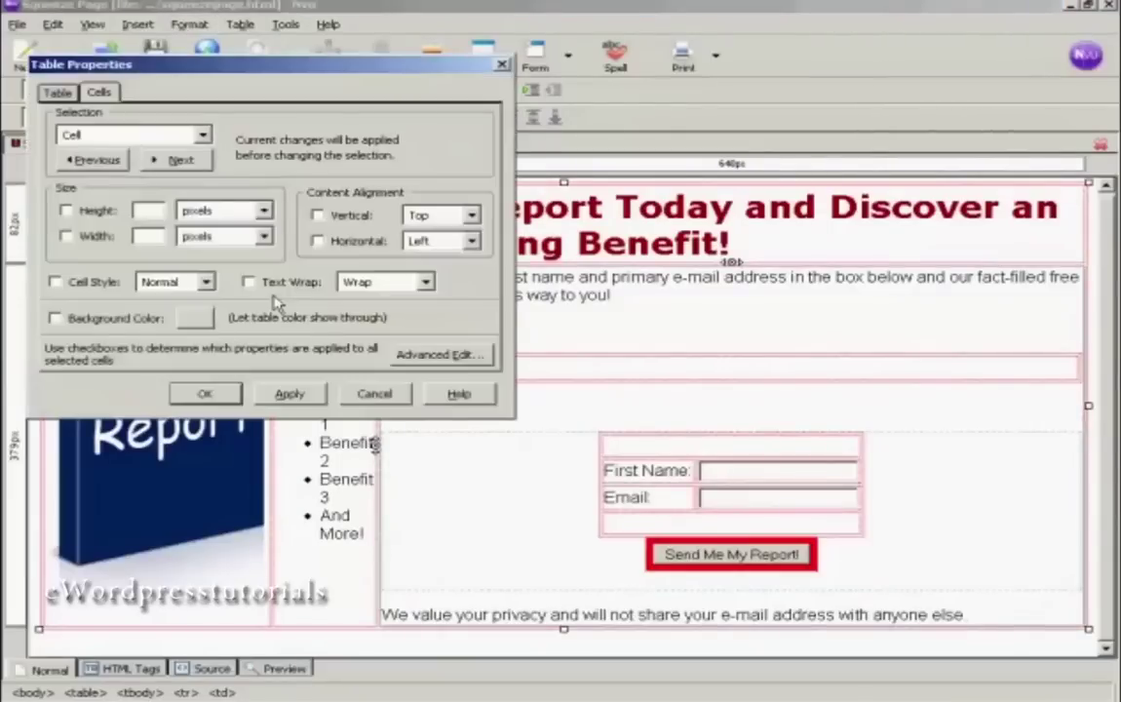
click(65, 236)
click(241, 236)
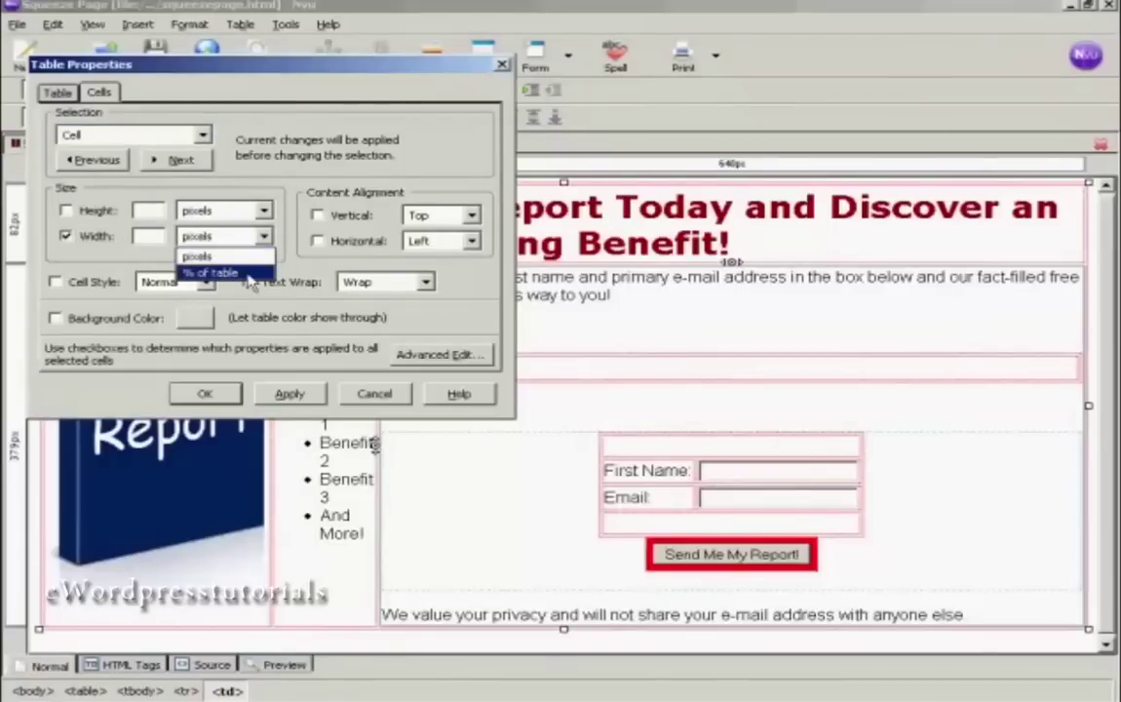
click(246, 275)
click(156, 235)
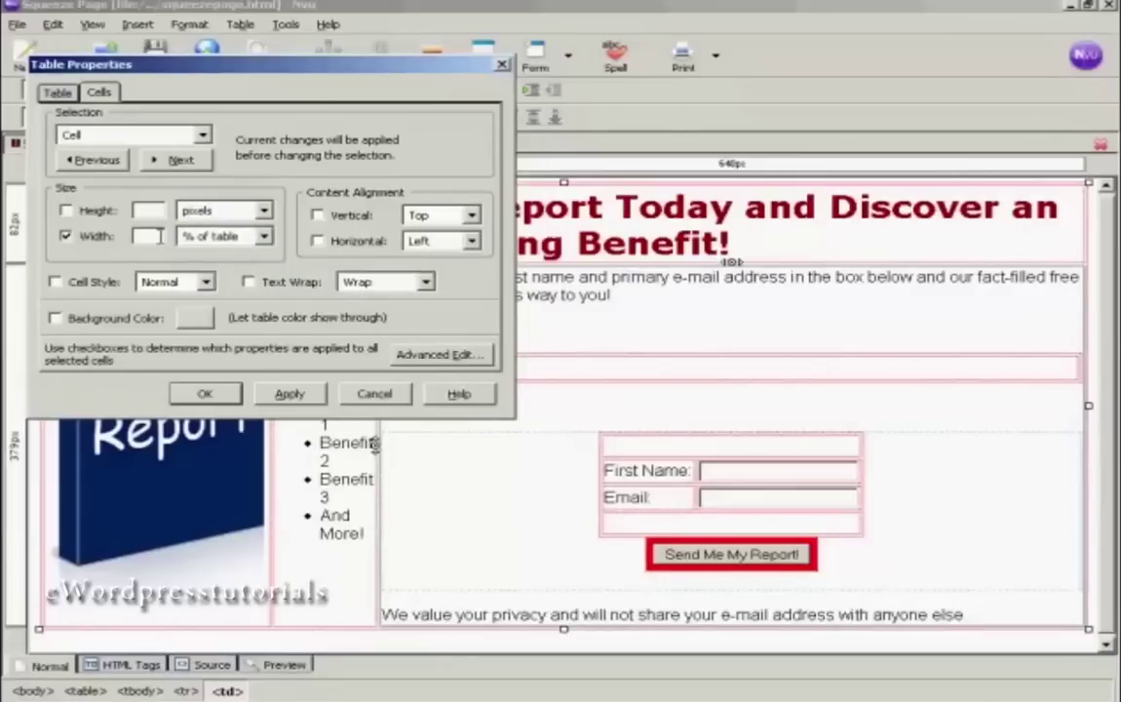
text(33)
click(295, 398)
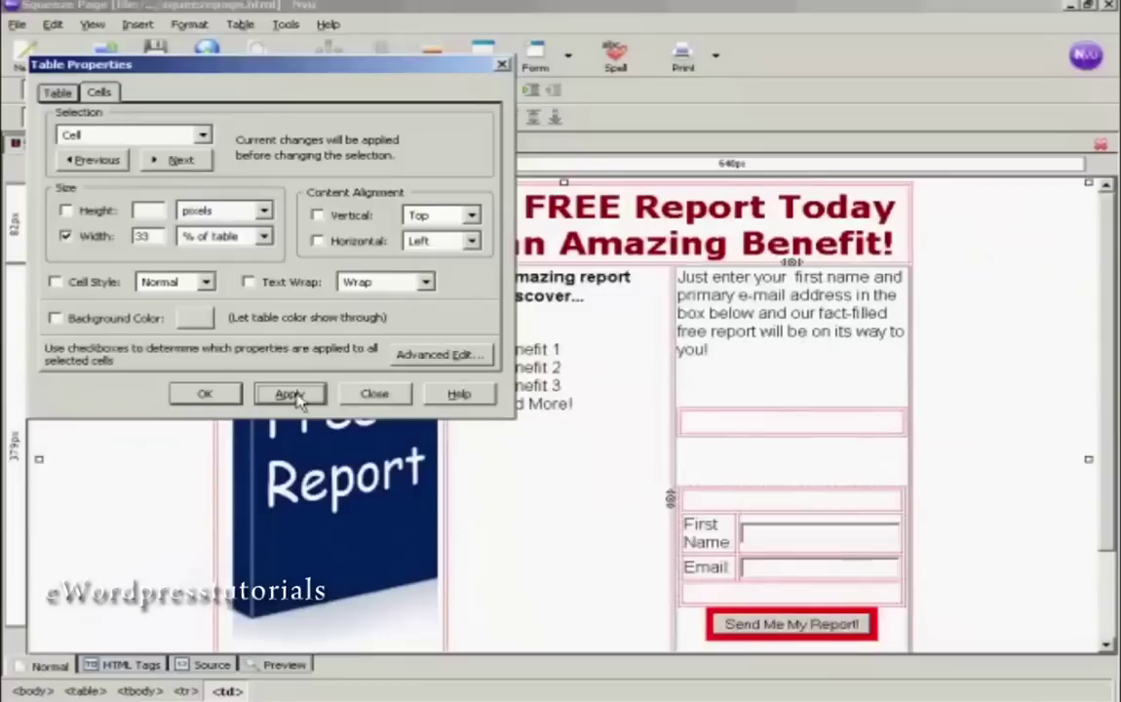
click(202, 396)
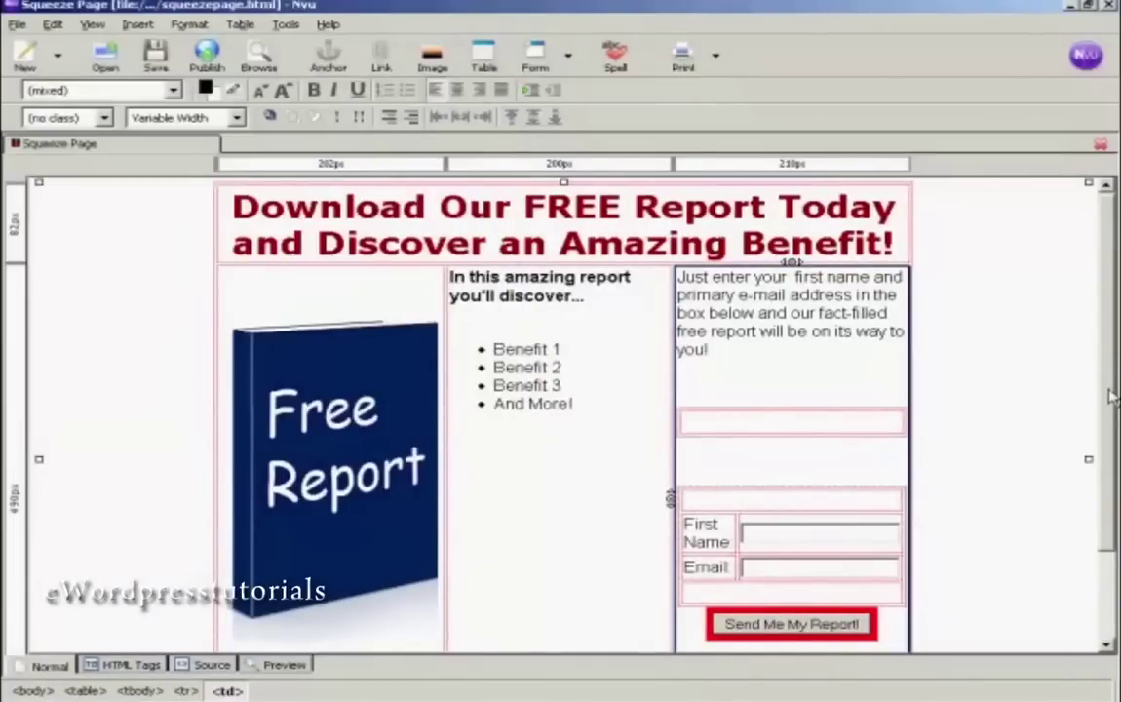
Step: In the page source, cut the opt-in form code from the centered paragraph after the nested table through the closing center tag
drag(1106, 397, 1108, 504)
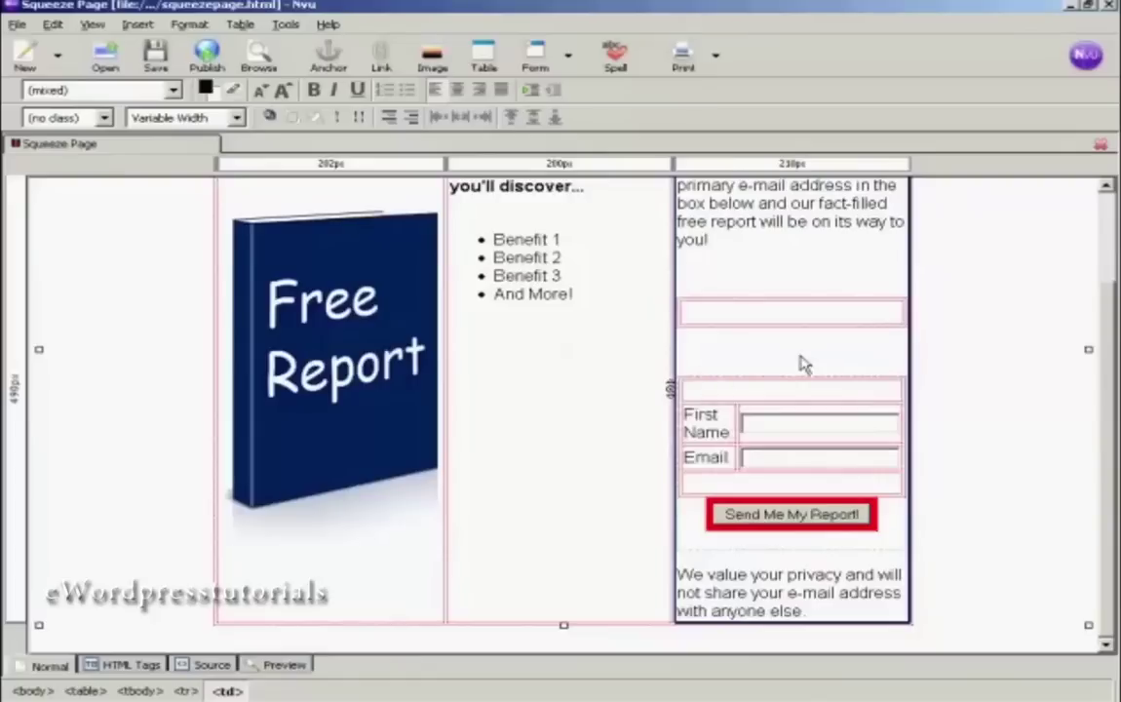
click(200, 667)
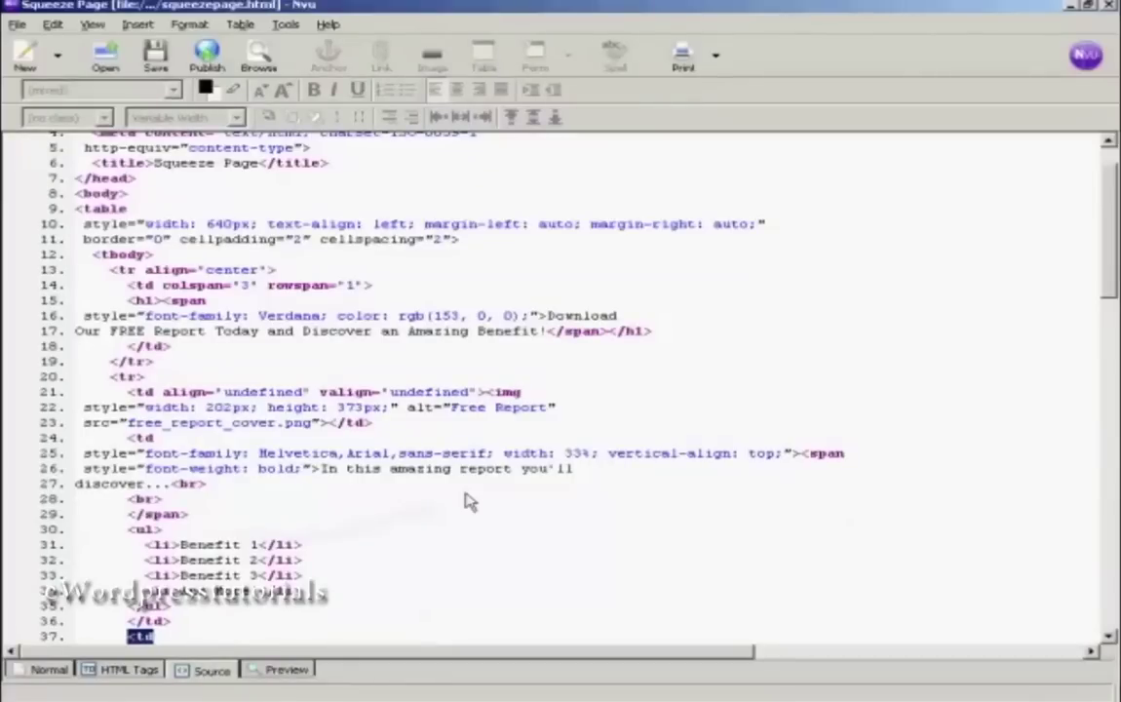
click(536, 441)
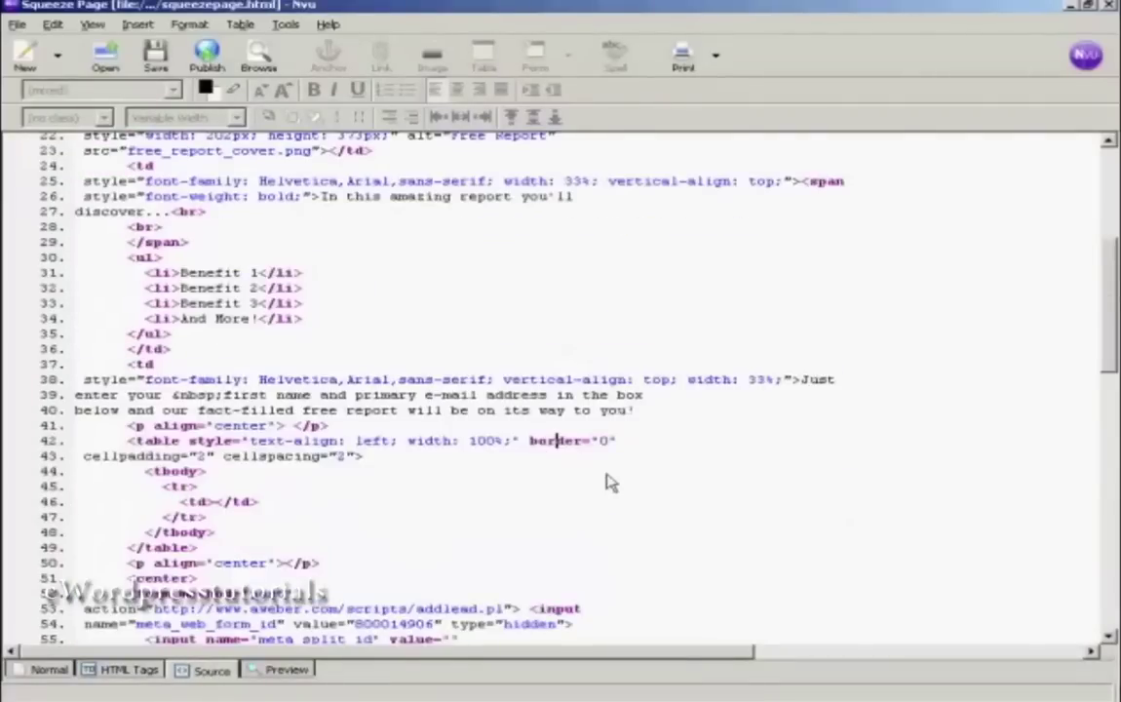
scroll(607, 477, down, 4)
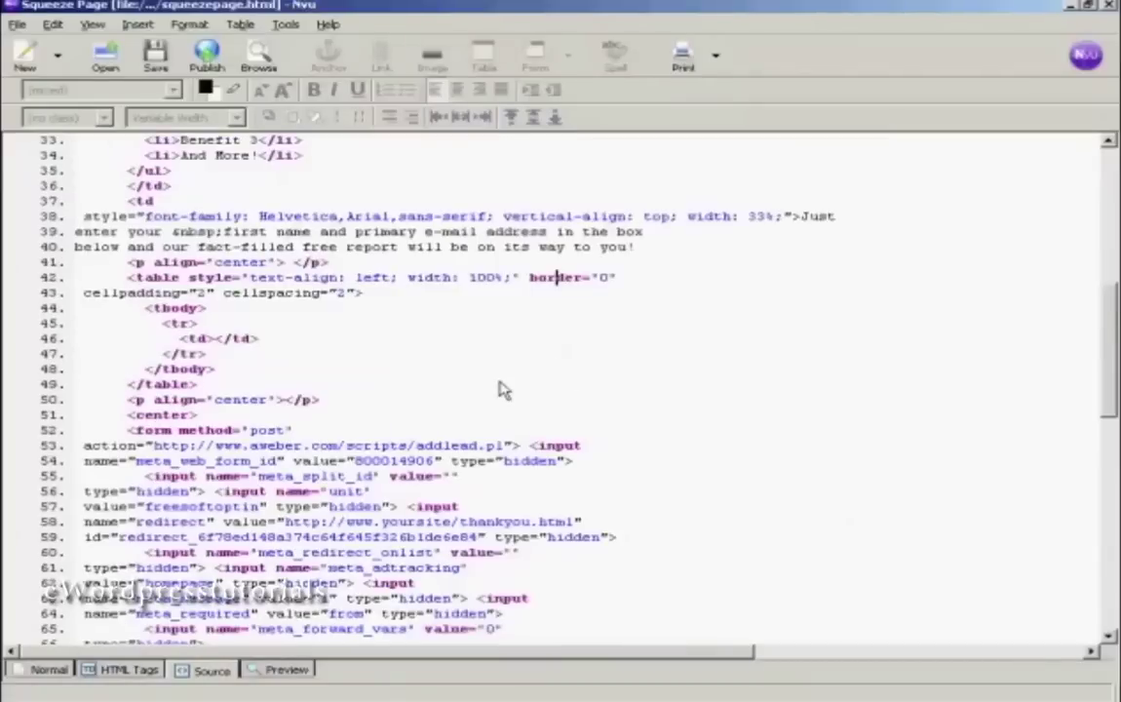
click(195, 338)
click(127, 399)
drag(148, 401, 481, 495)
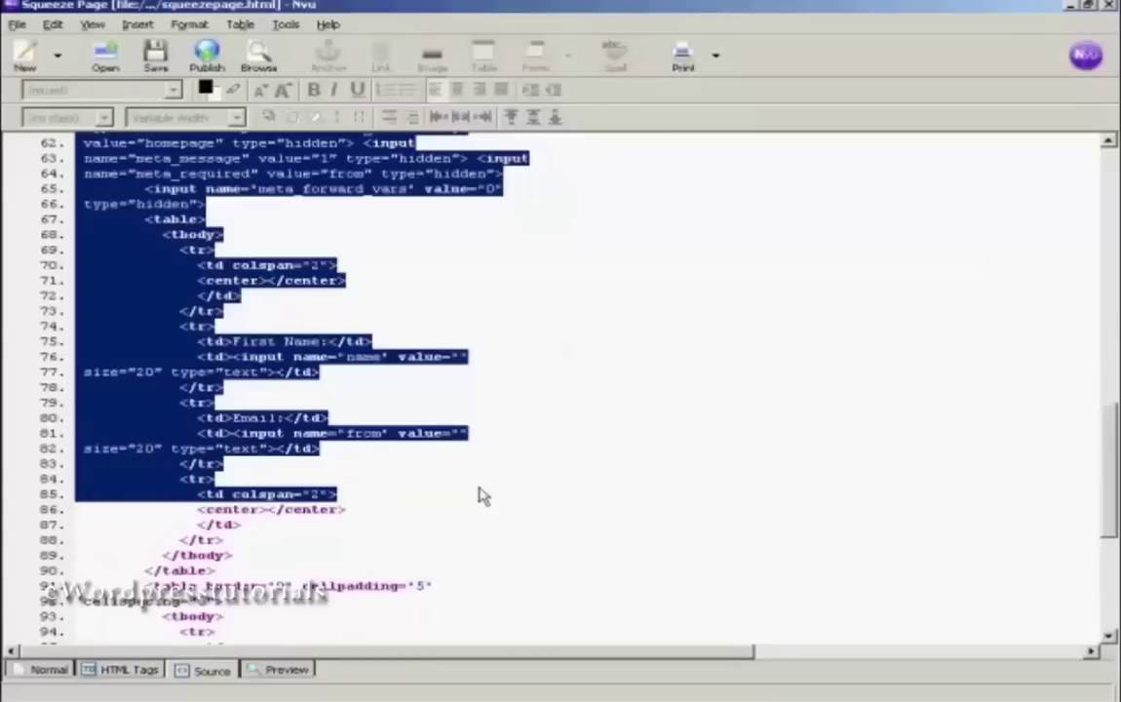
drag(480, 495, 465, 665)
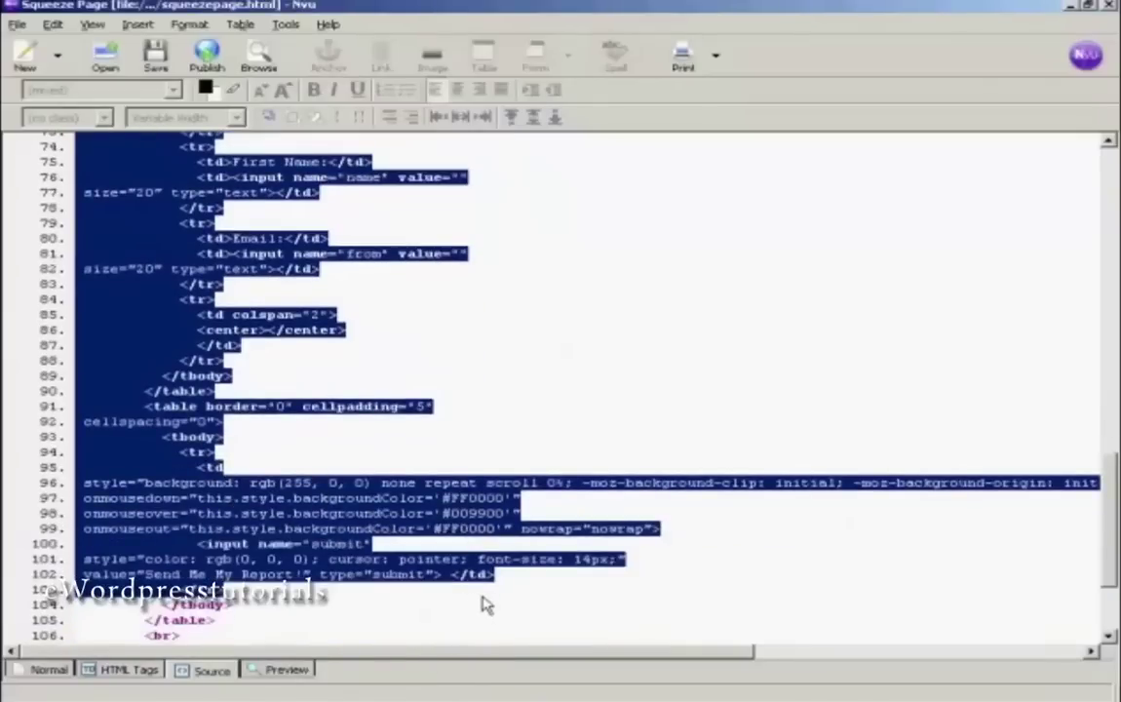
drag(495, 590, 440, 522)
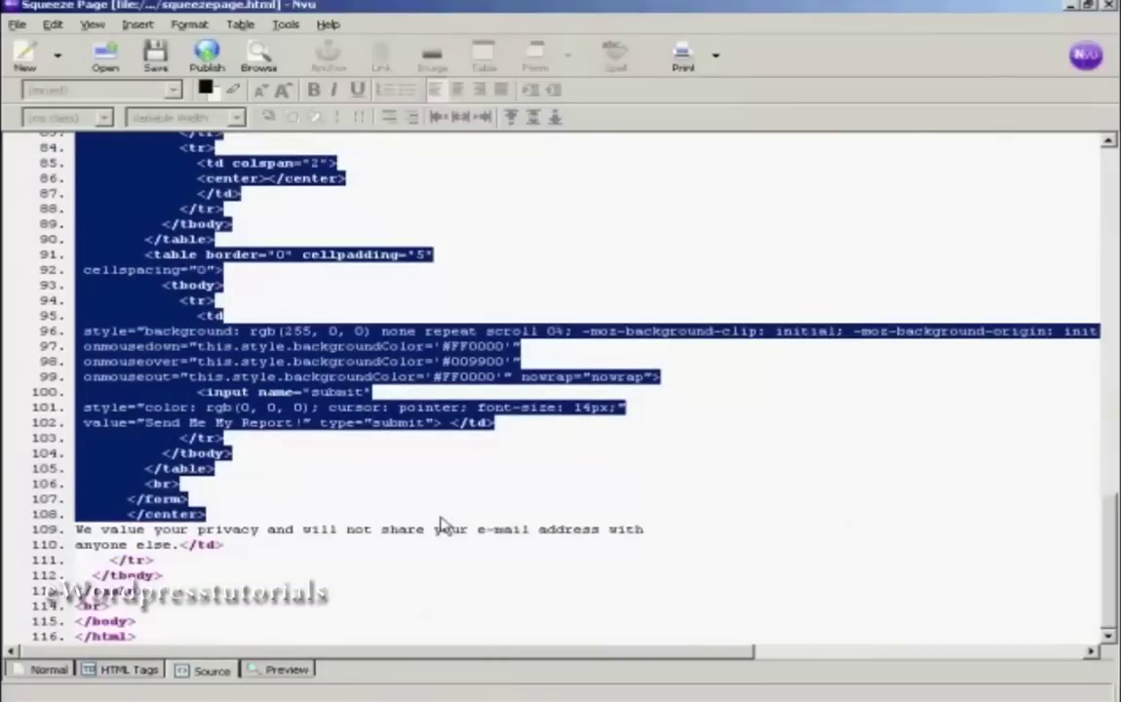
right_click(131, 383)
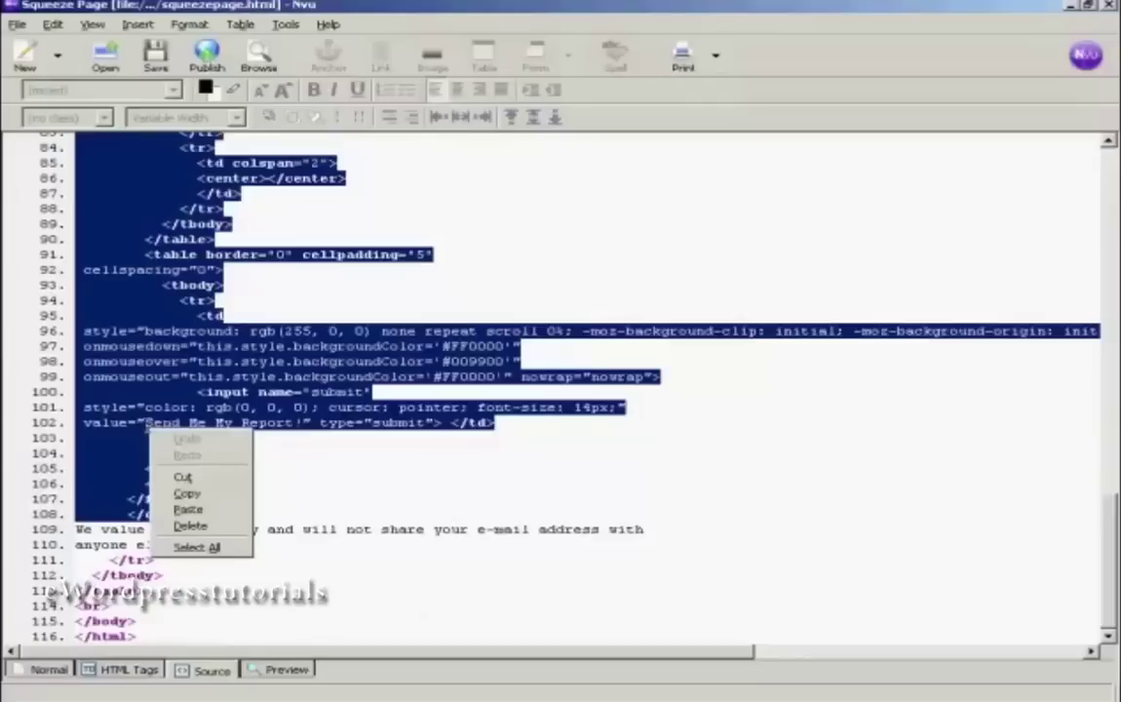
click(146, 425)
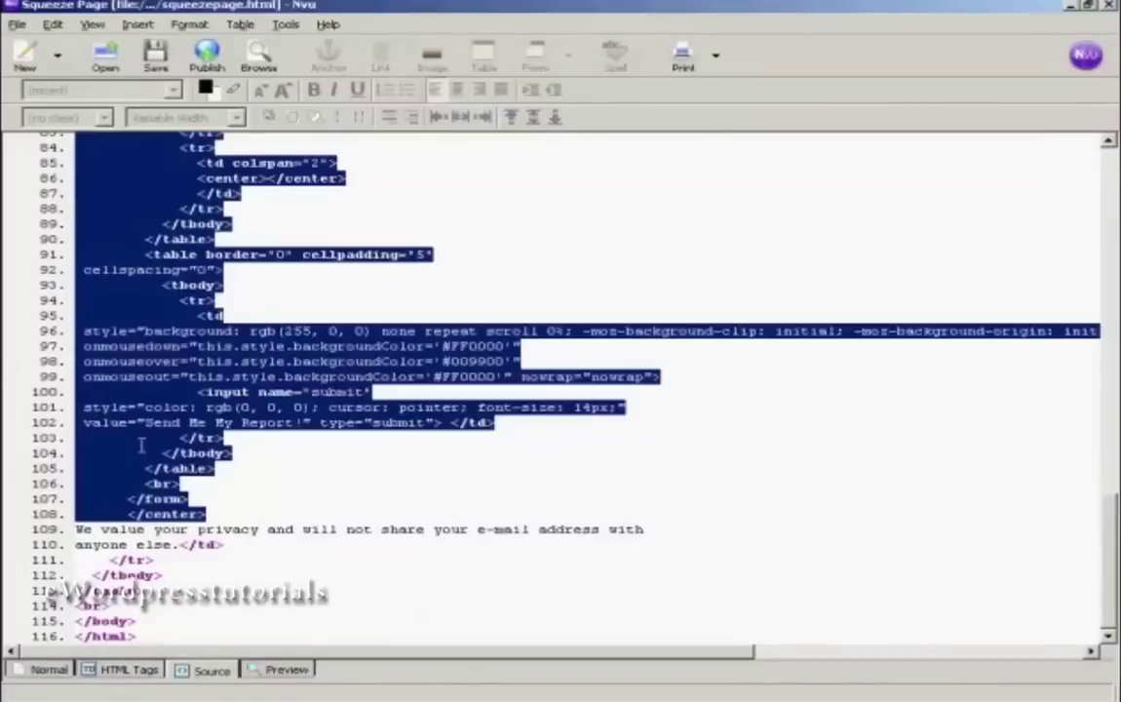
right_click(141, 446)
click(177, 497)
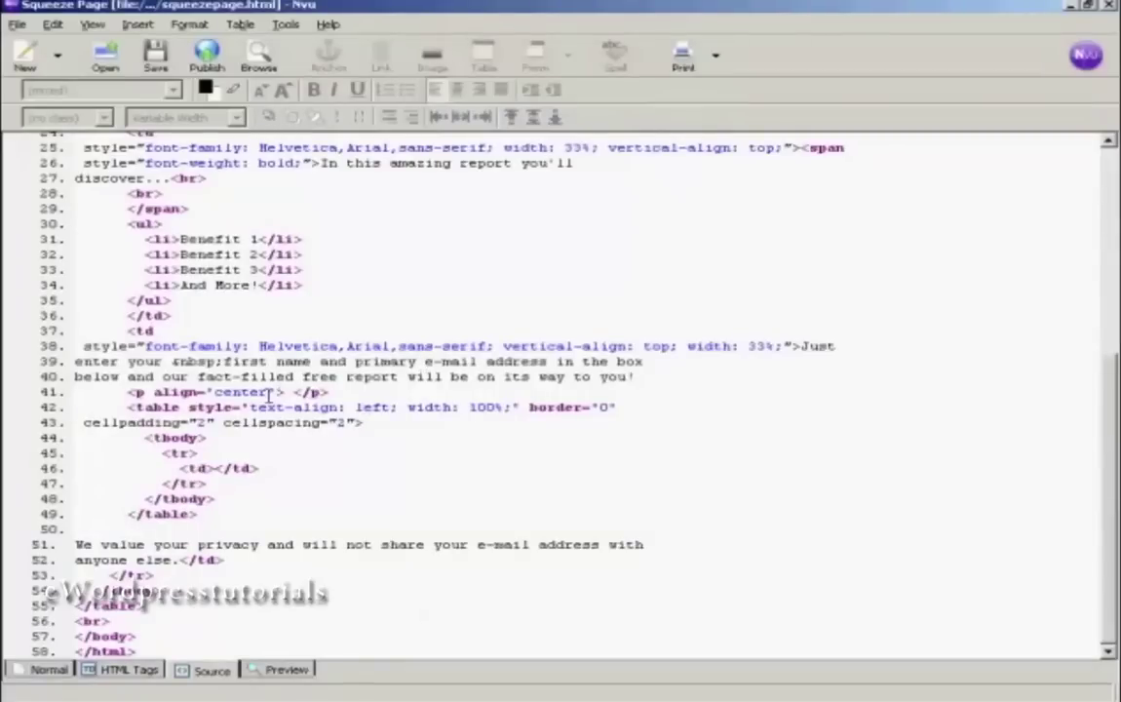
Step: Paste the form code between the nested table's empty td tags and return to the normal editing view
click(216, 468)
key(ctrl+v)
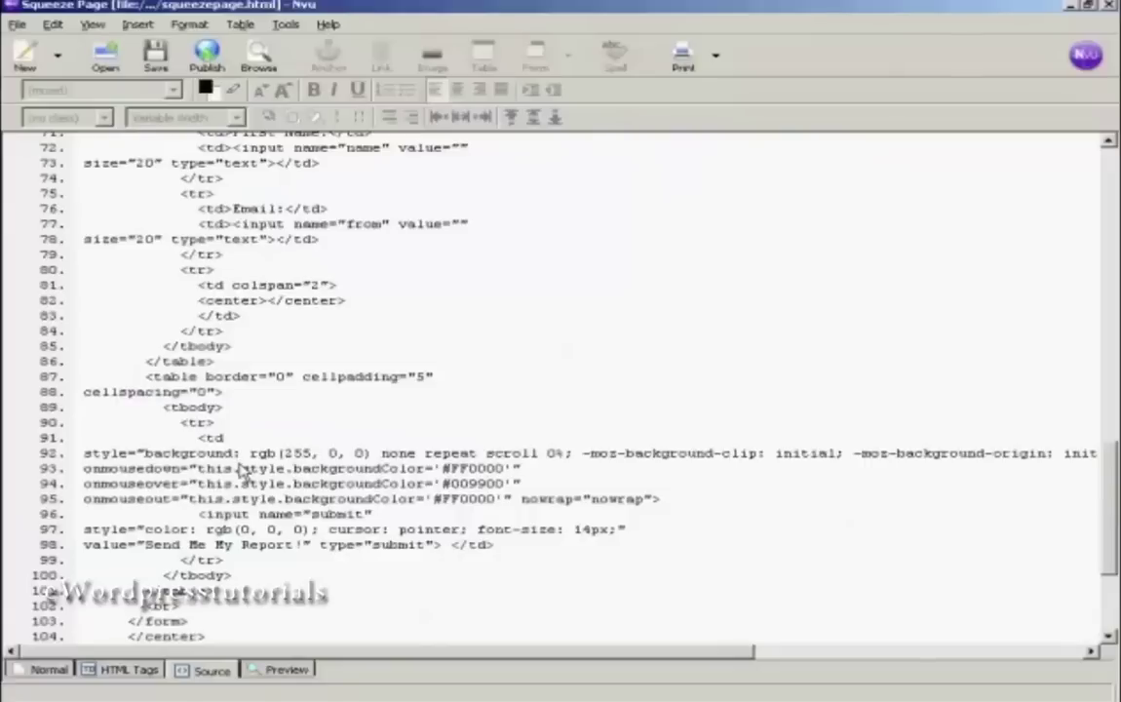
click(49, 670)
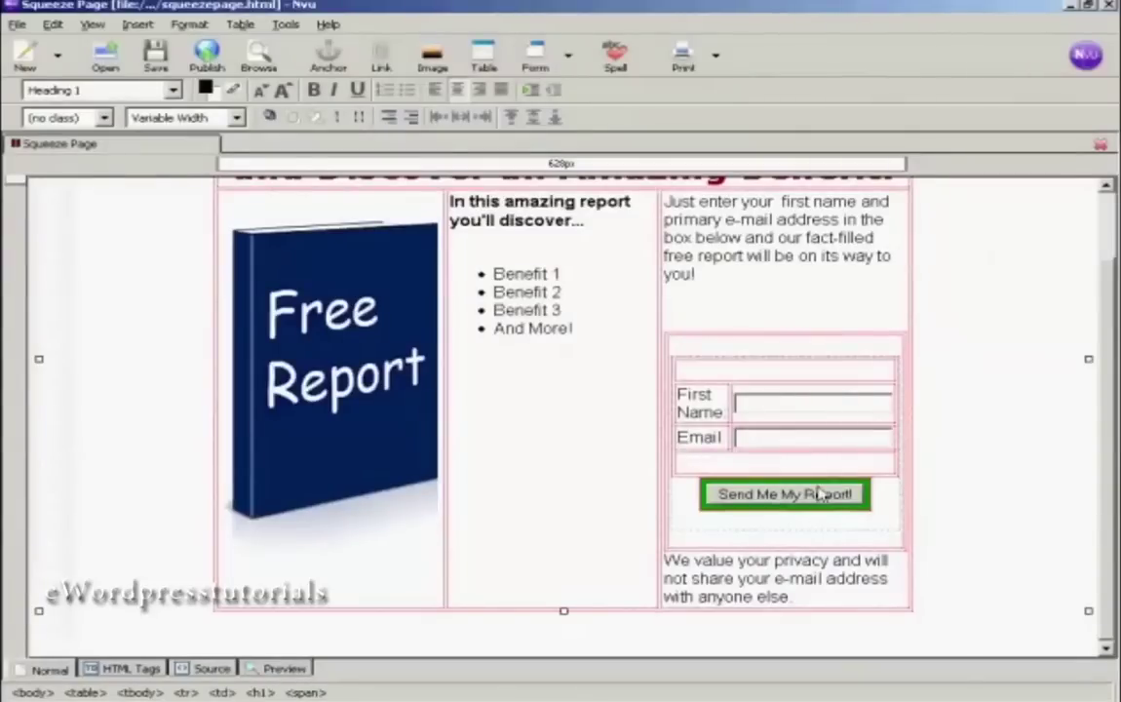
Step: Give the nested table around the opt-in form a 1-pixel border, 0 spacing, 0 padding and Center alignment, and apply the settings
click(680, 336)
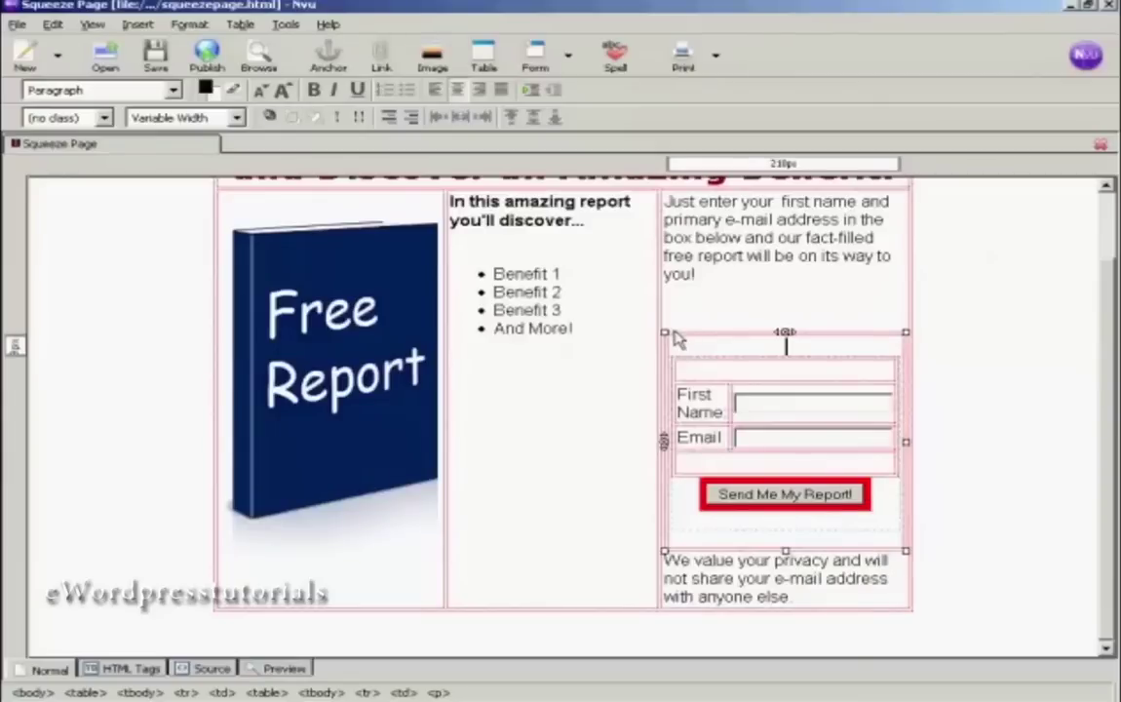
click(242, 25)
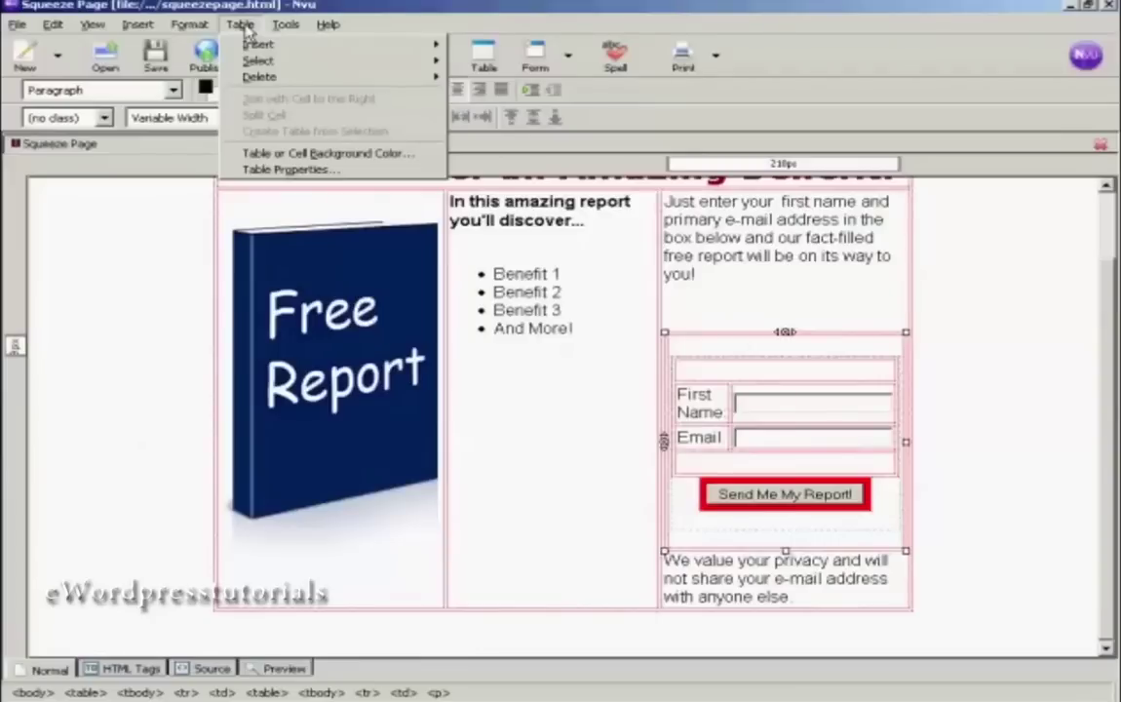
click(314, 171)
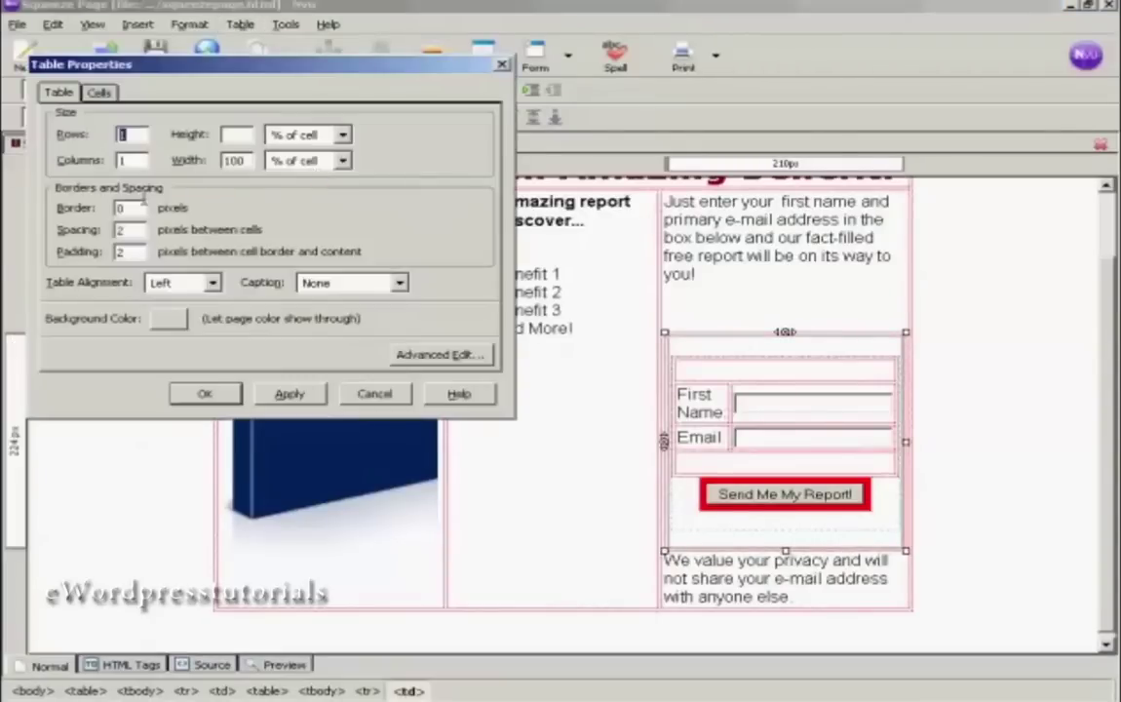
double_click(121, 208)
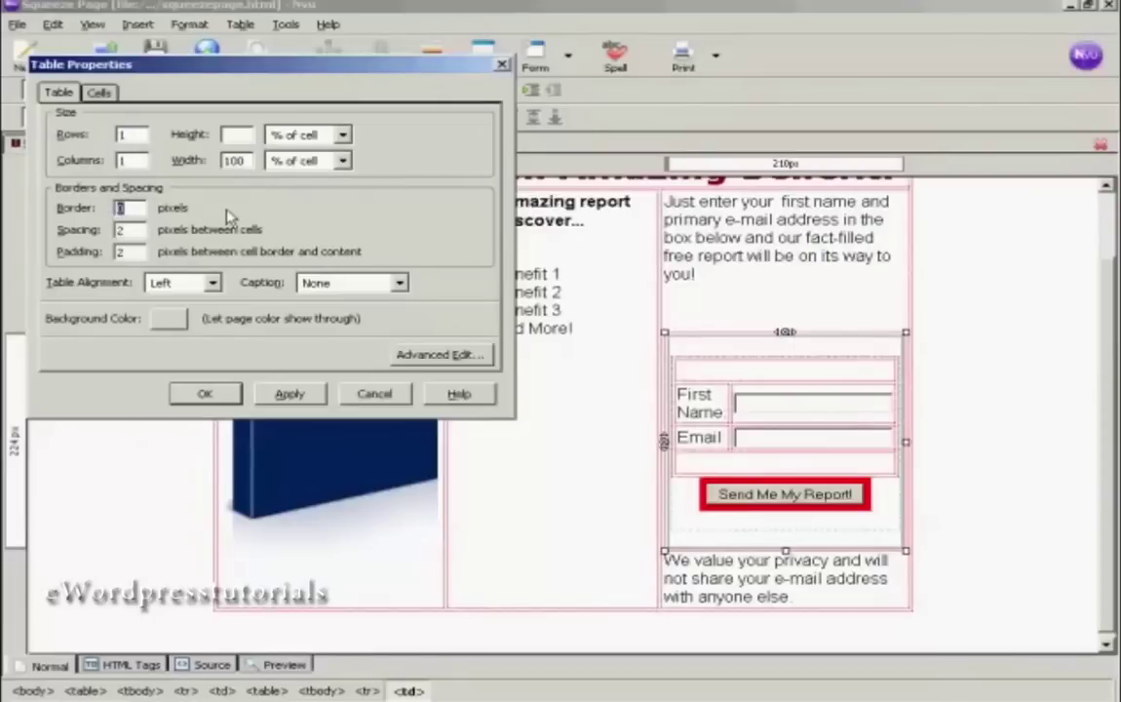
text(1)
double_click(127, 230)
text(0)
double_click(118, 251)
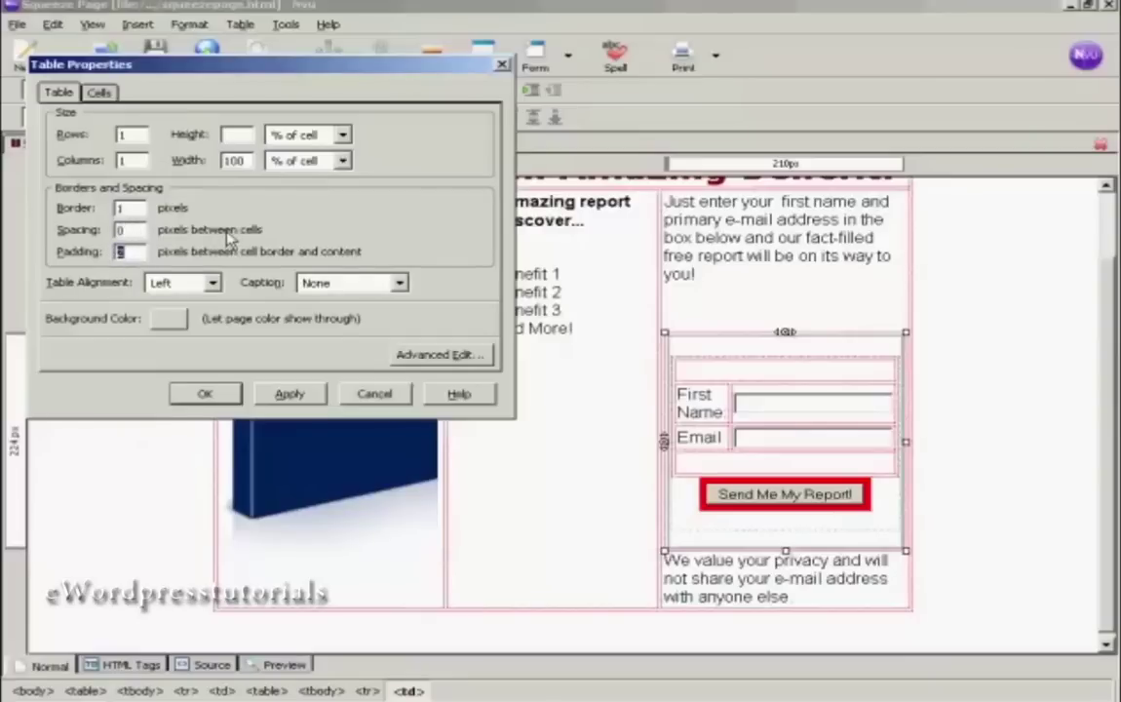
text(0)
click(212, 283)
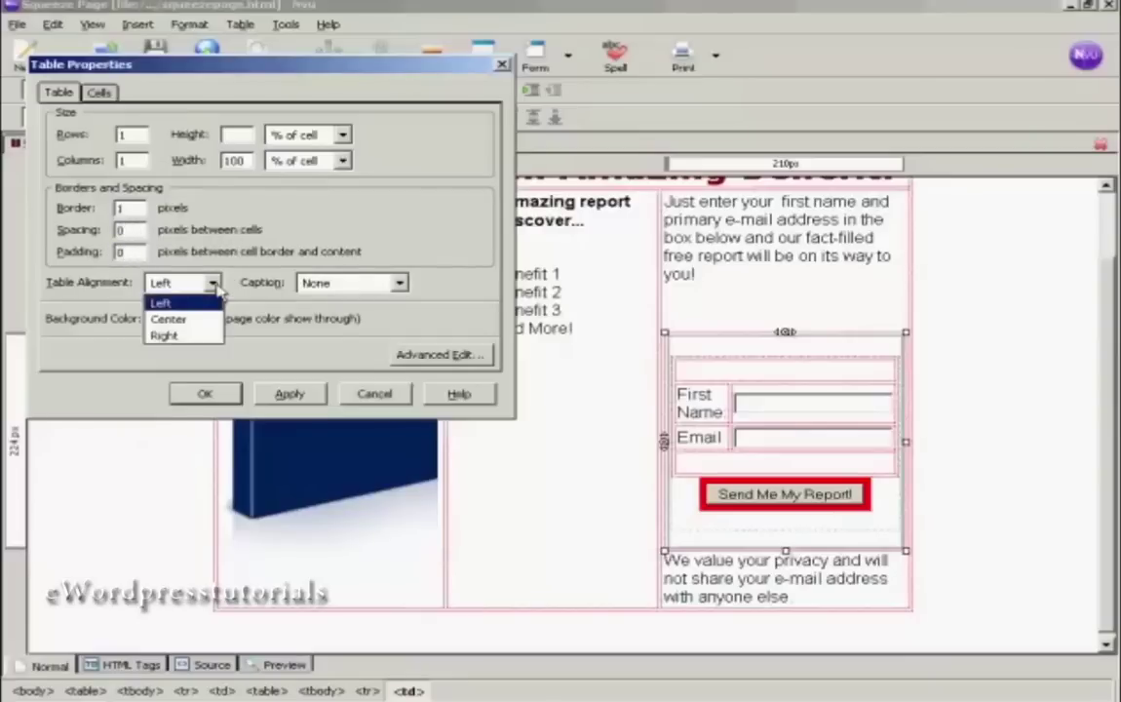
click(168, 319)
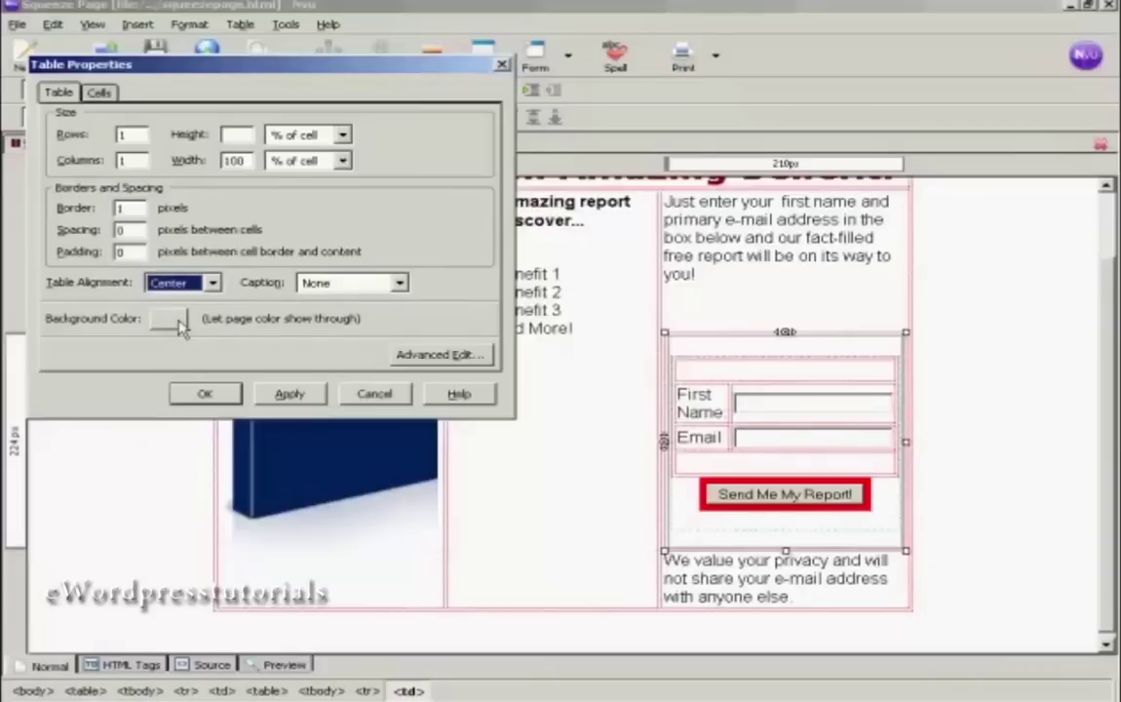
click(293, 394)
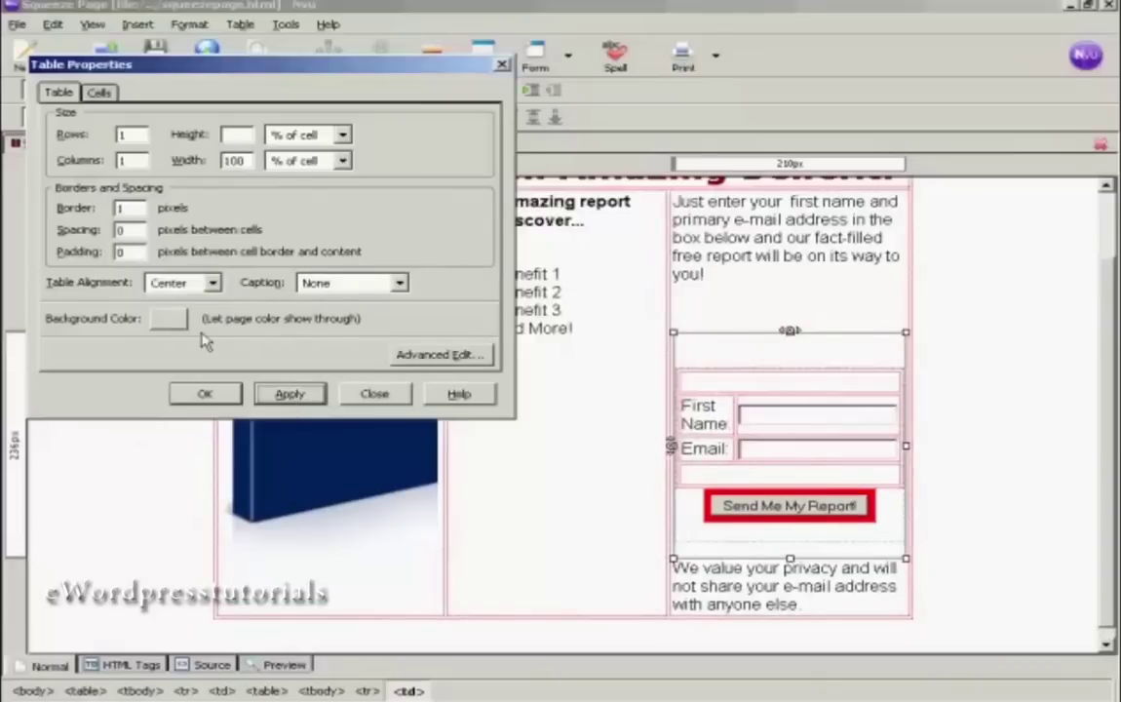
Step: Accept the nested table's properties, save the squeeze page, and switch to Firefox to reload squeezepage.html
click(208, 396)
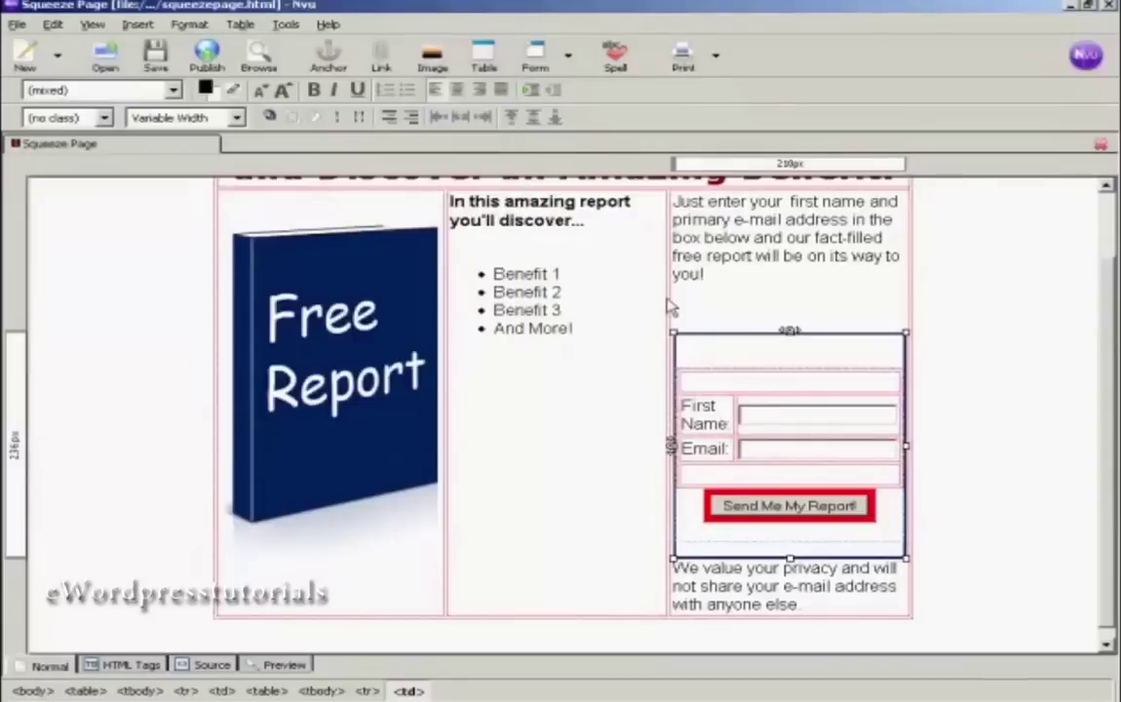
click(698, 299)
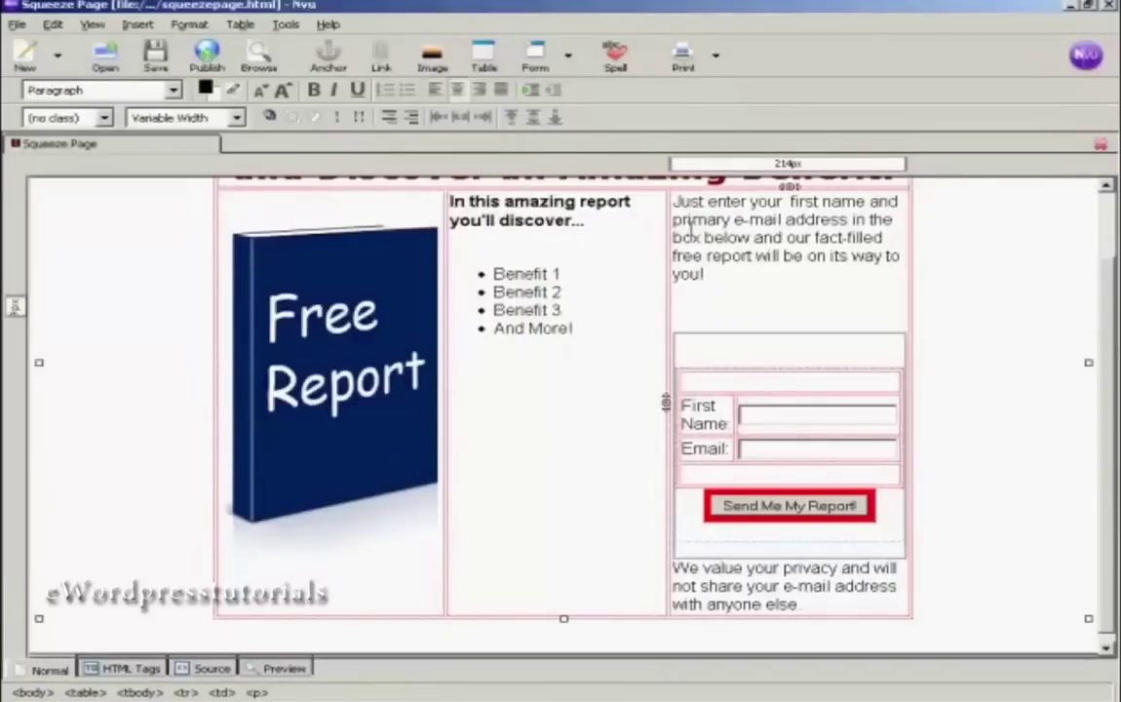
click(712, 341)
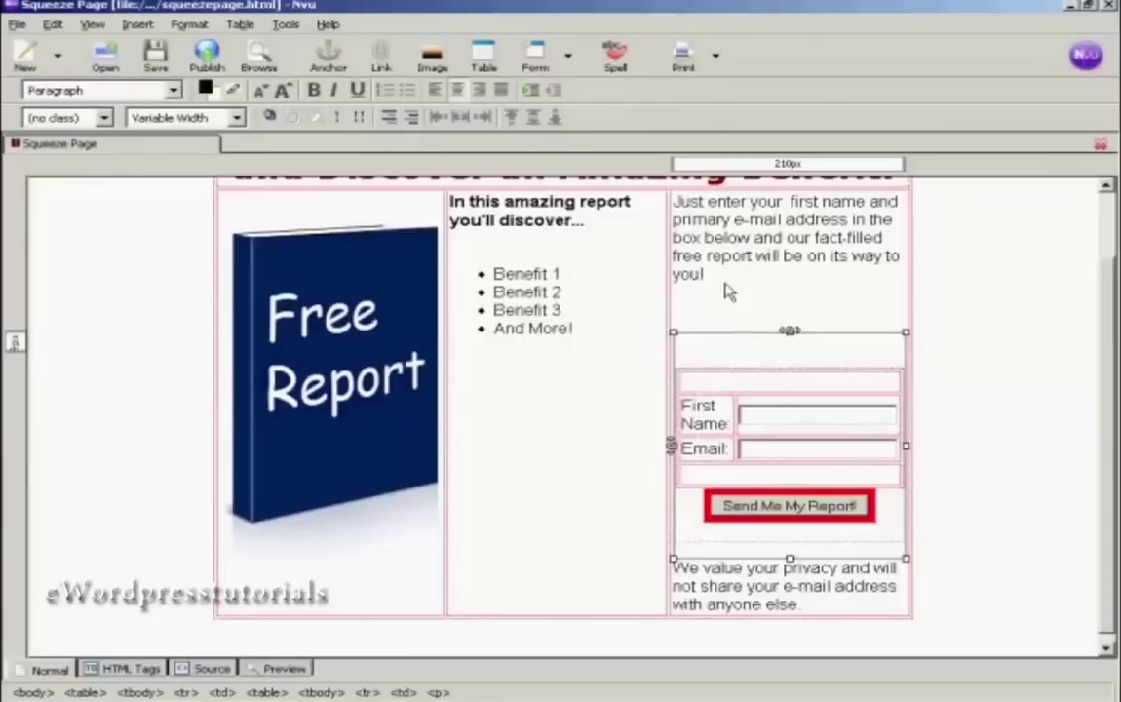
click(155, 53)
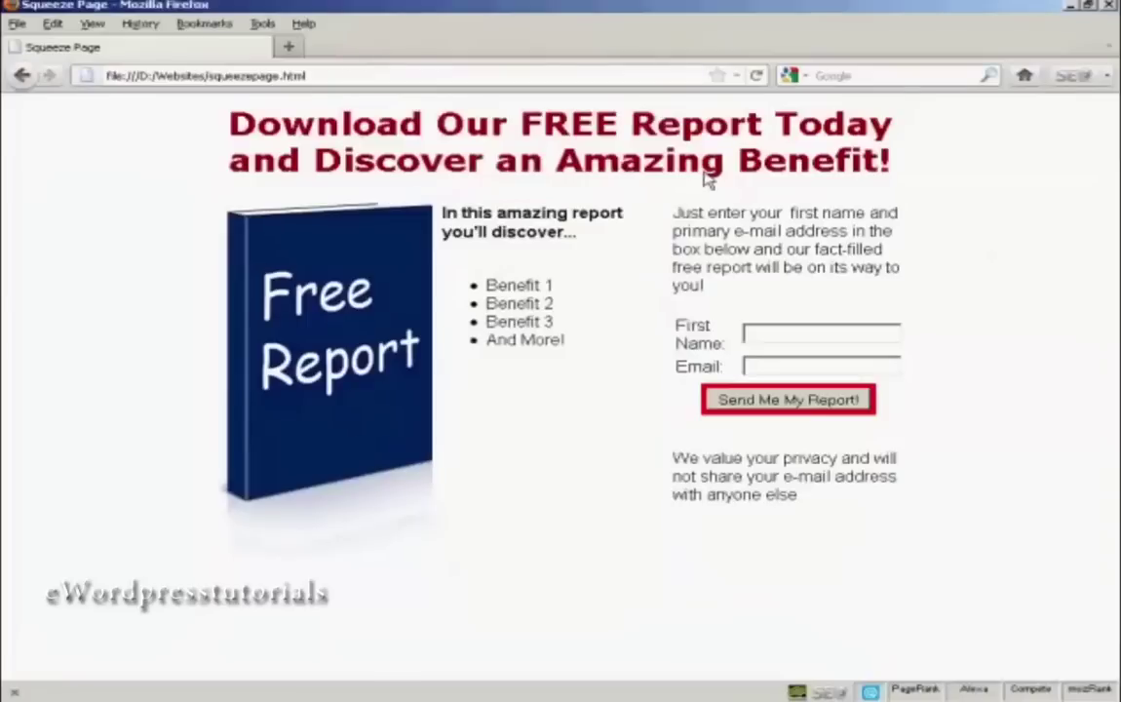
click(758, 78)
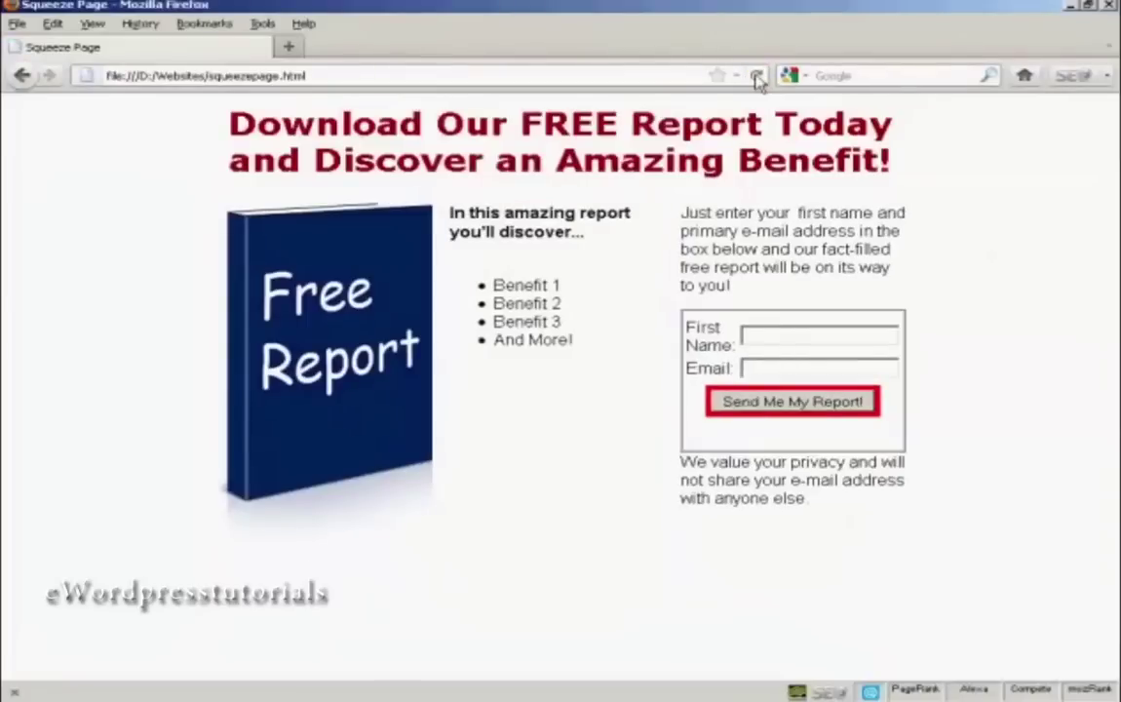
click(759, 78)
Step: Back in Nvu, insert a blank line between the bordered form table and the privacy statement, then save and reload the page in Firefox
key(alt+Tab)
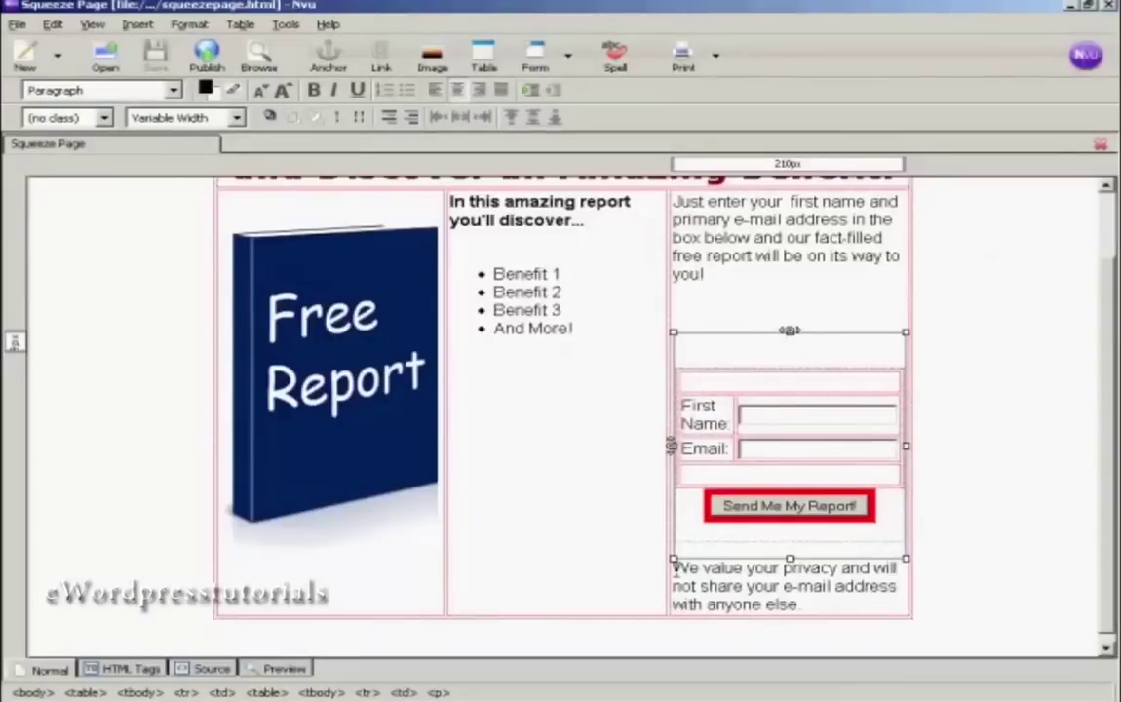
click(672, 568)
click(731, 559)
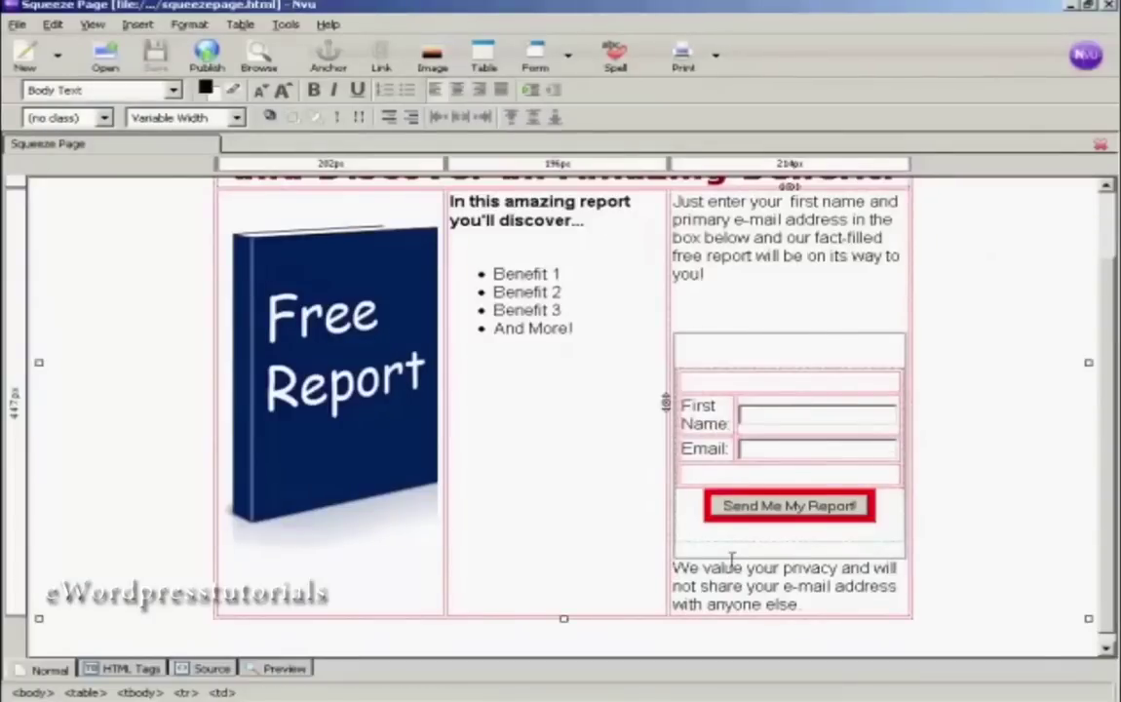
key(Return)
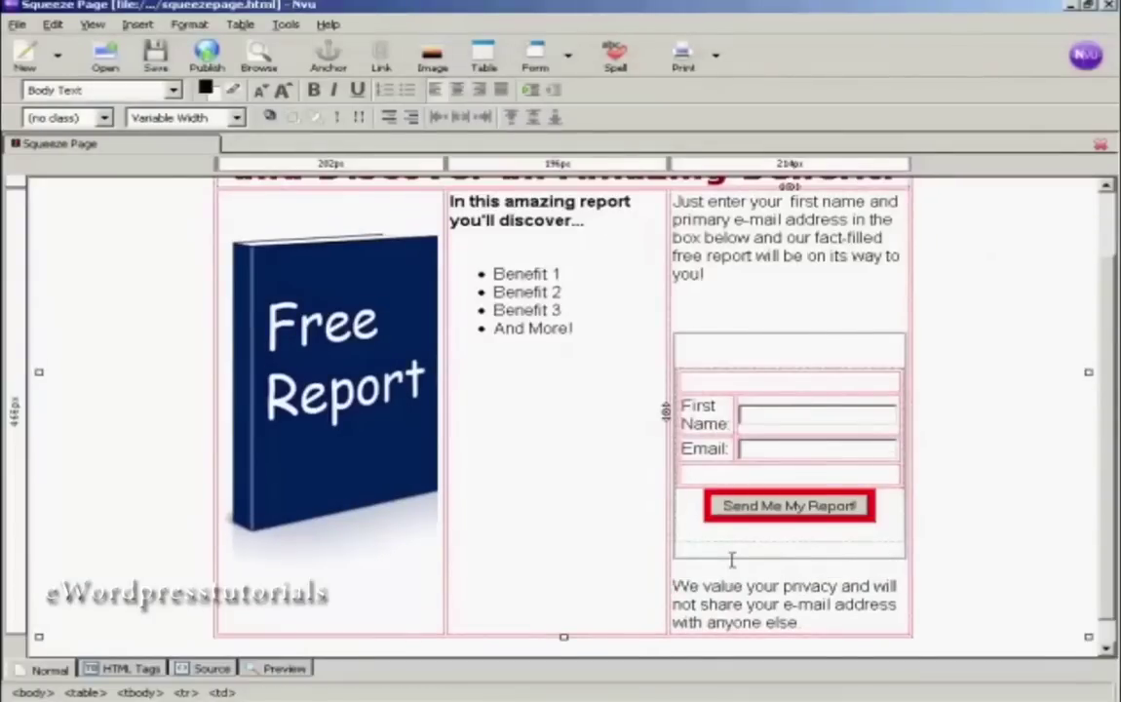
click(157, 59)
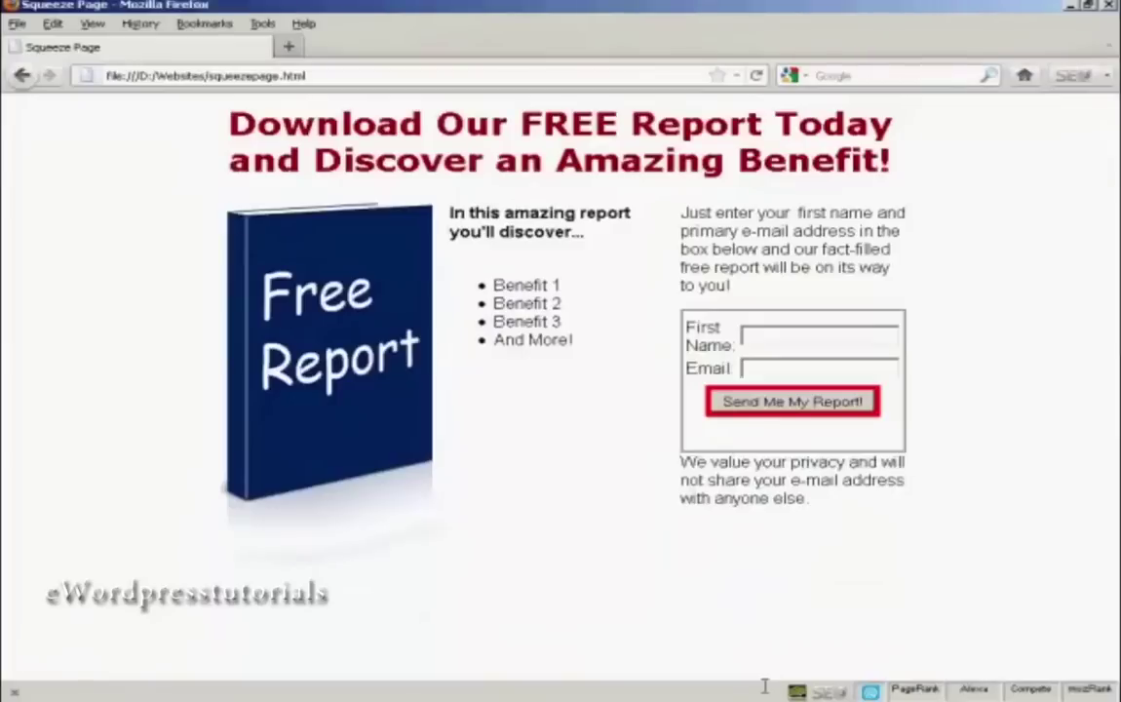
click(756, 76)
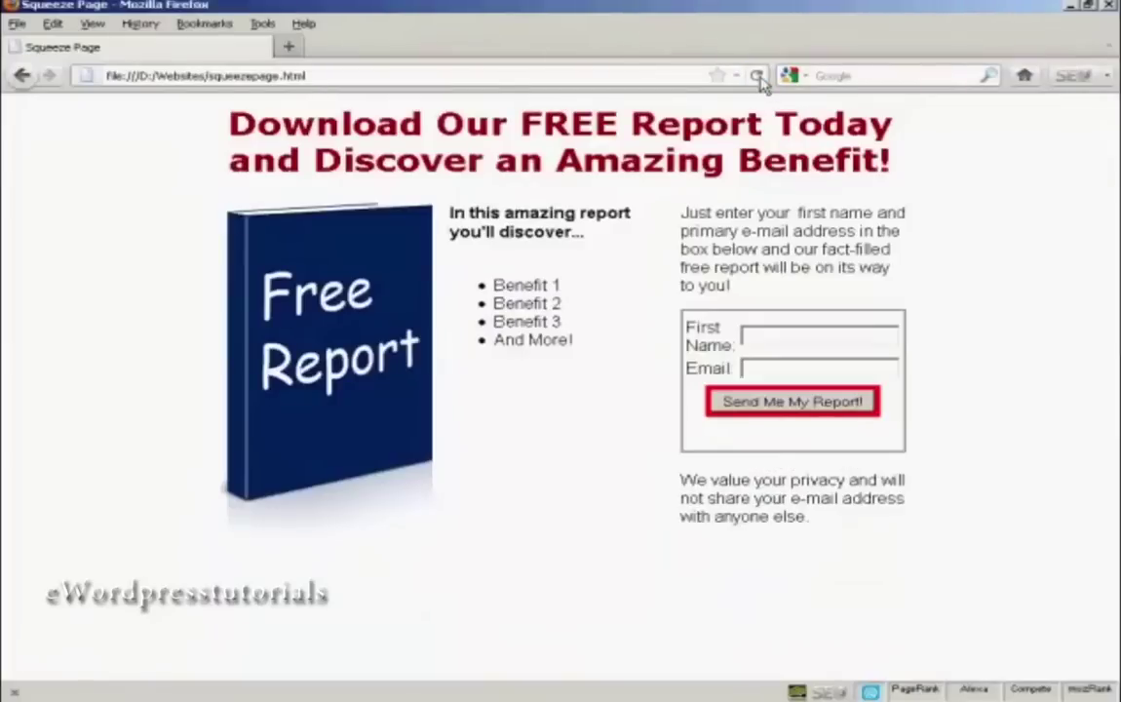